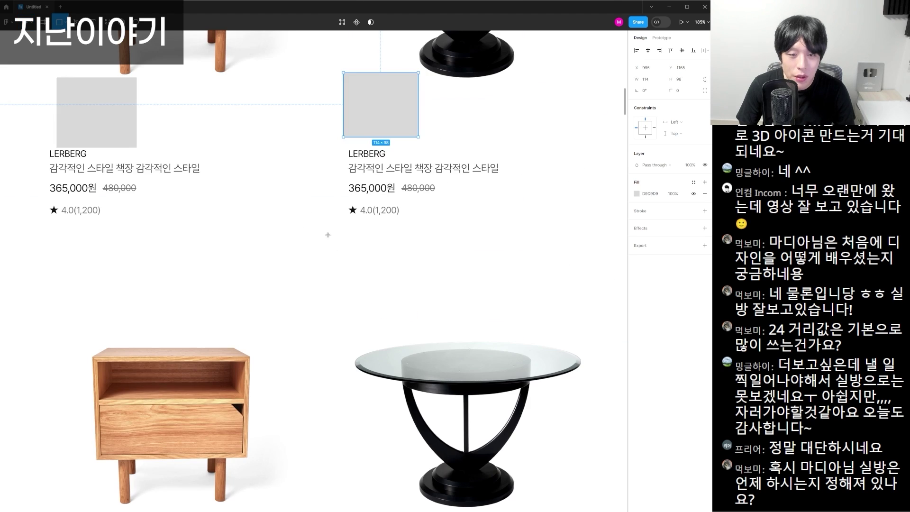
pyautogui.press('r')
pyautogui.moveTo(337, 272); pyautogui.dragTo(431, 320)
pyautogui.hotkey('ctrl', 'z')
pyautogui.hotkey('ctrl', 'z')
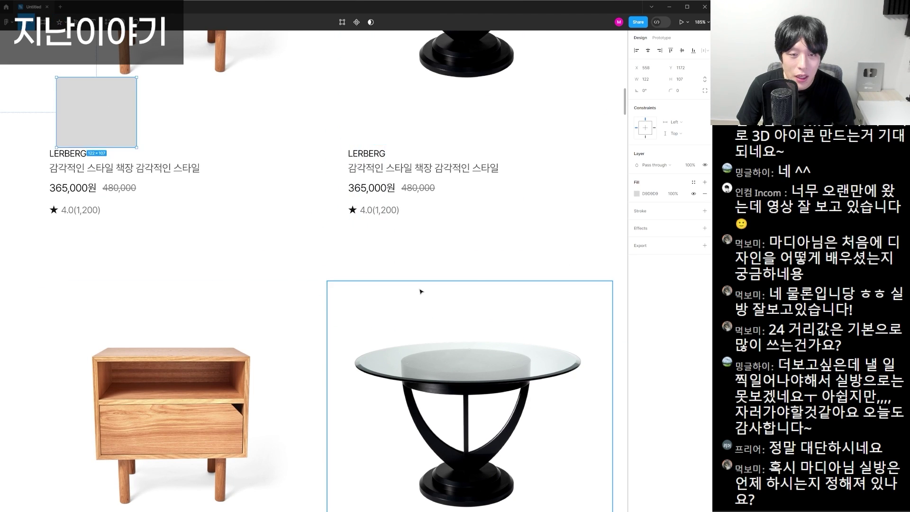
pyautogui.scroll(-5, 422, 294)
pyautogui.scroll(3, 451, 356)
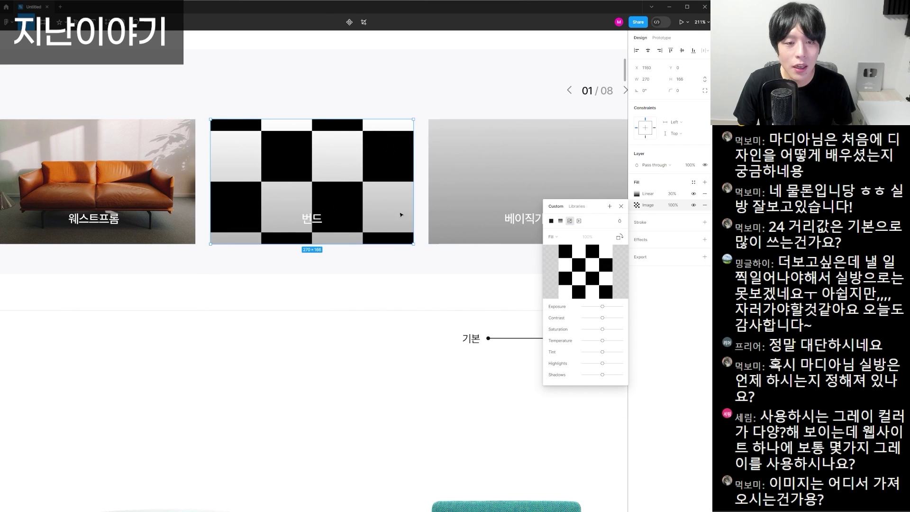
# Switch the base fill of the 베이직가구 brand card from solid colour to image
pyautogui.click(585, 271)
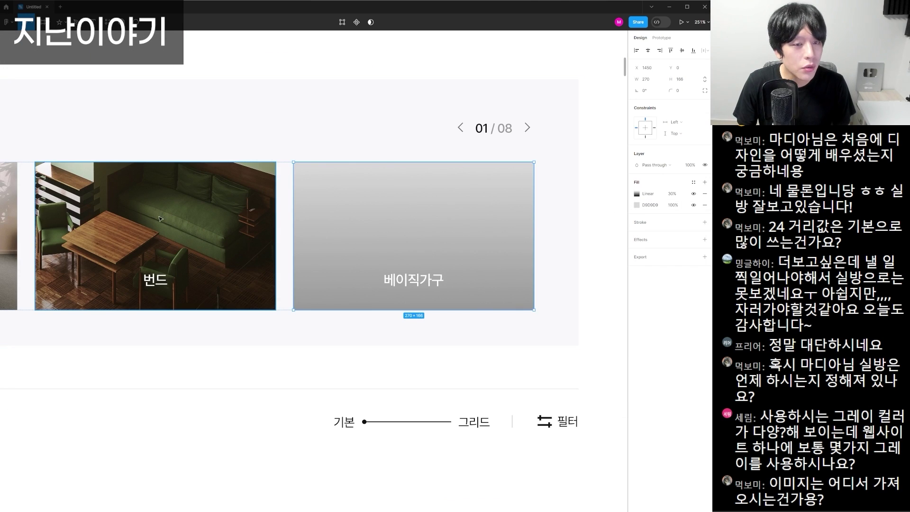
pyautogui.click(636, 204)
pyautogui.click(569, 221)
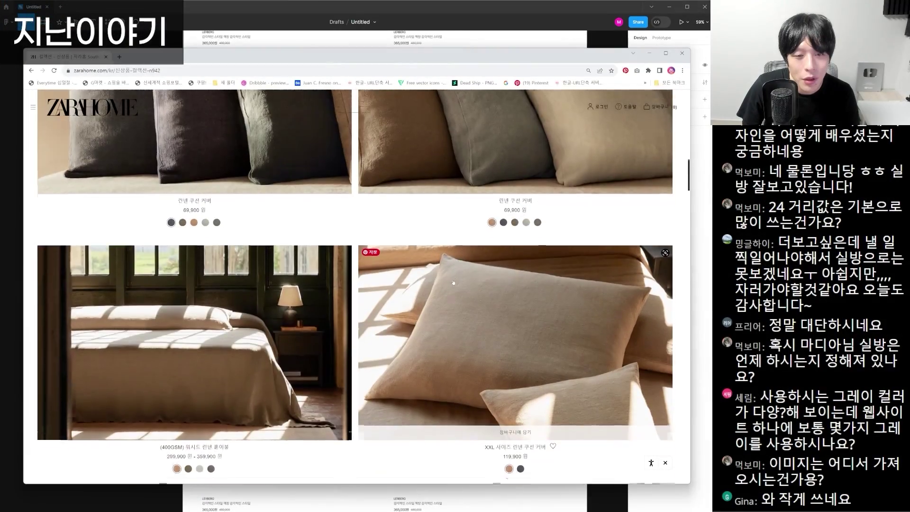
# Review the ZARA HOME product listing in the browser, and examine the chair card's hover icons and product text in the Figma design
pyautogui.scroll(-2, 453, 283)
pyautogui.hotkey('ctrl', 'shift', 'c')
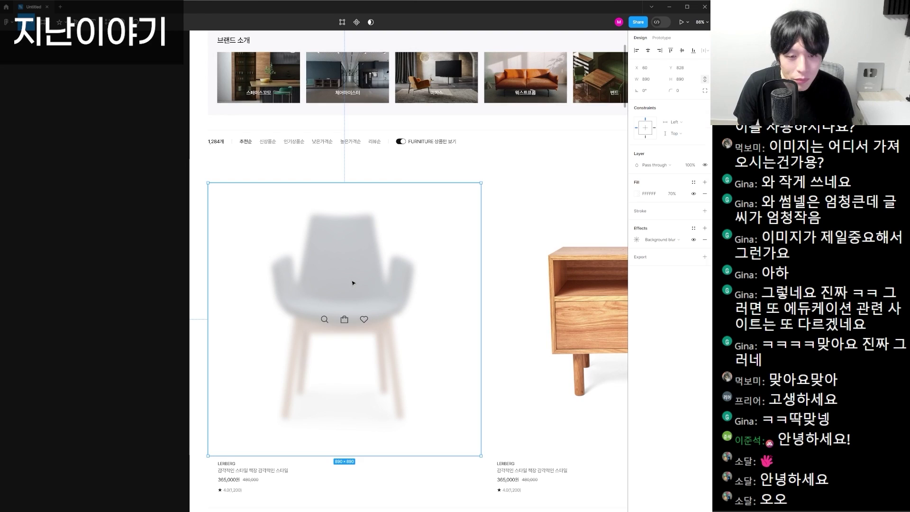
pyautogui.scroll(-3, 239, 230)
pyautogui.scroll(5, 238, 230)
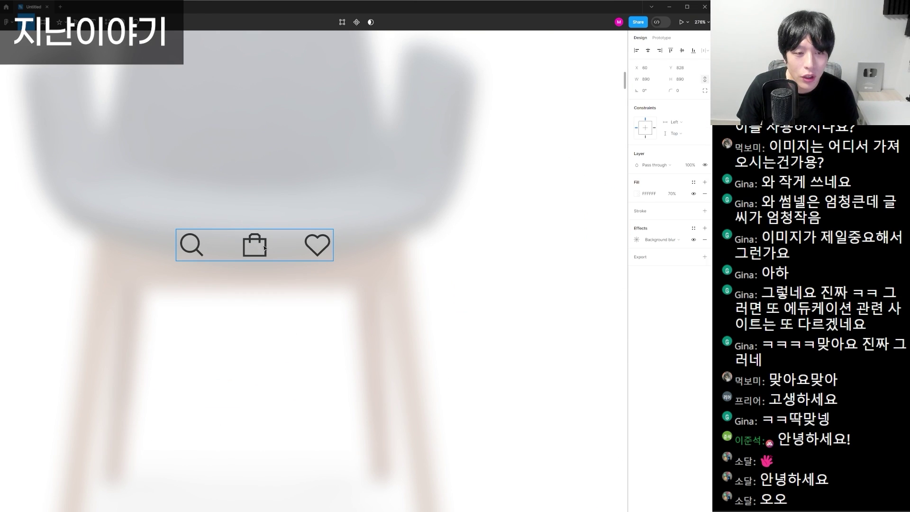
pyautogui.scroll(-5, 412, 302)
pyautogui.click(280, 280)
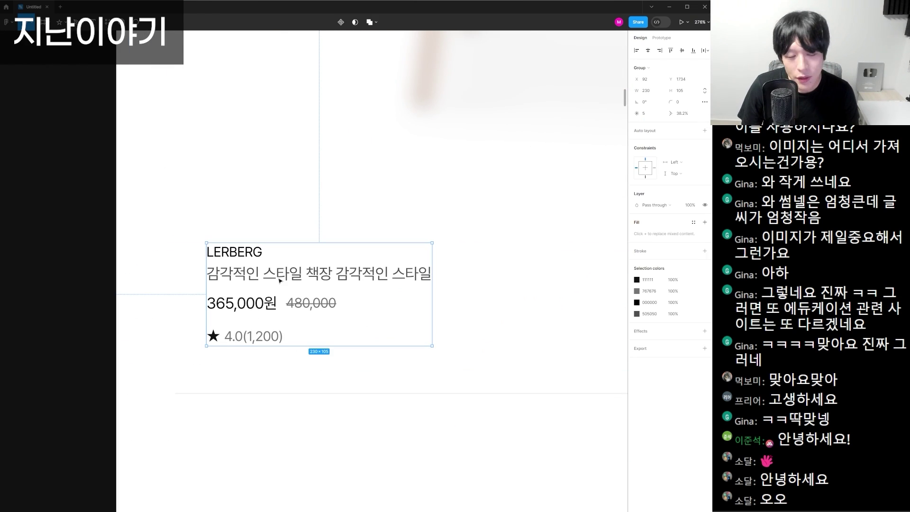
pyautogui.click(514, 336)
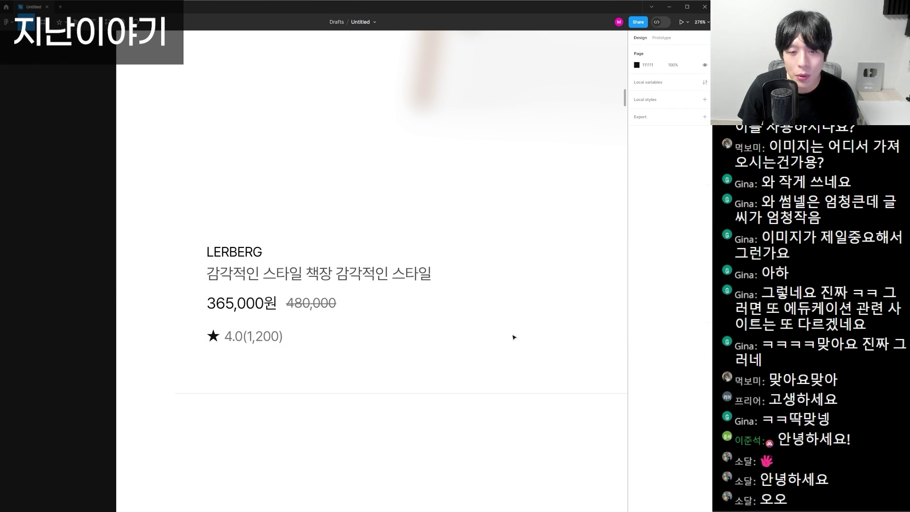
pyautogui.scroll(-5, 490, 325)
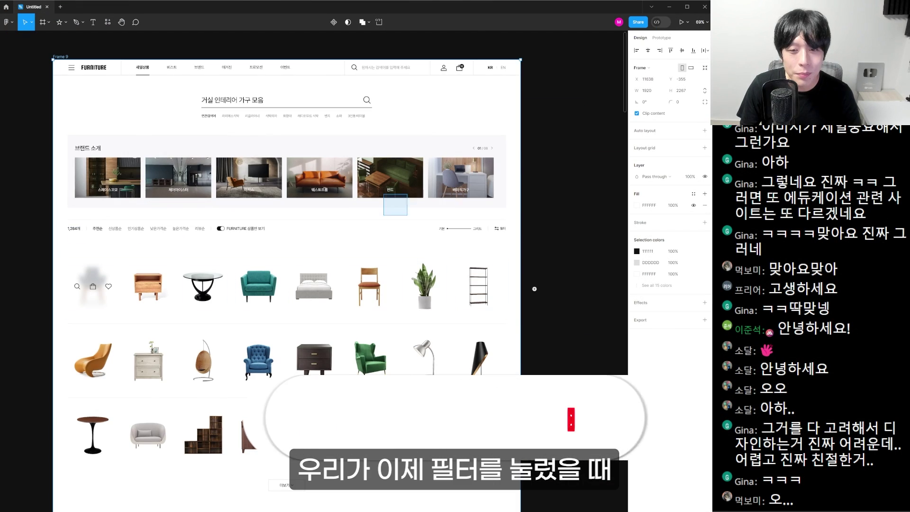
# Examine the 기본/그리드 view switch and 필터 control above the product grid
pyautogui.scroll(5, 408, 237)
pyautogui.click(408, 236)
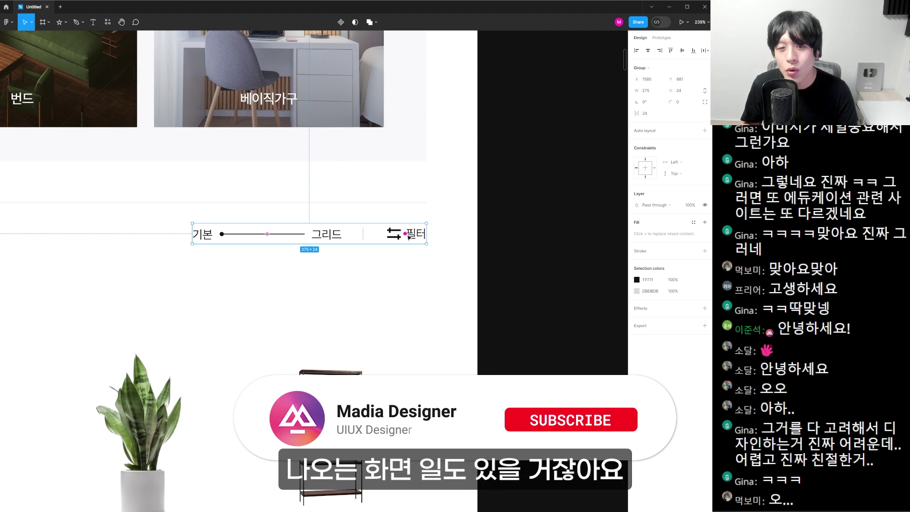
pyautogui.press('Escape')
pyautogui.scroll(-10, 449, 240)
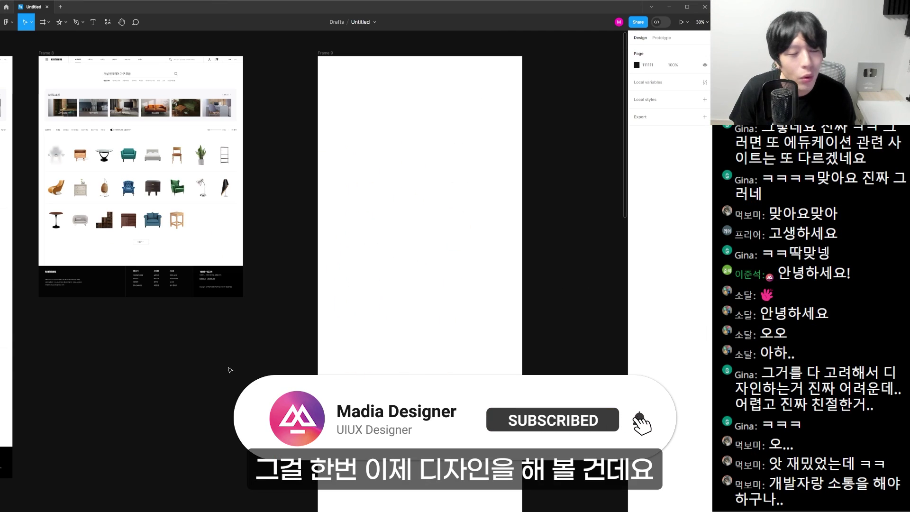
# Shorten the 360 px wide grey panel in the empty frame to about 2840 px high
pyautogui.scroll(10, 403, 186)
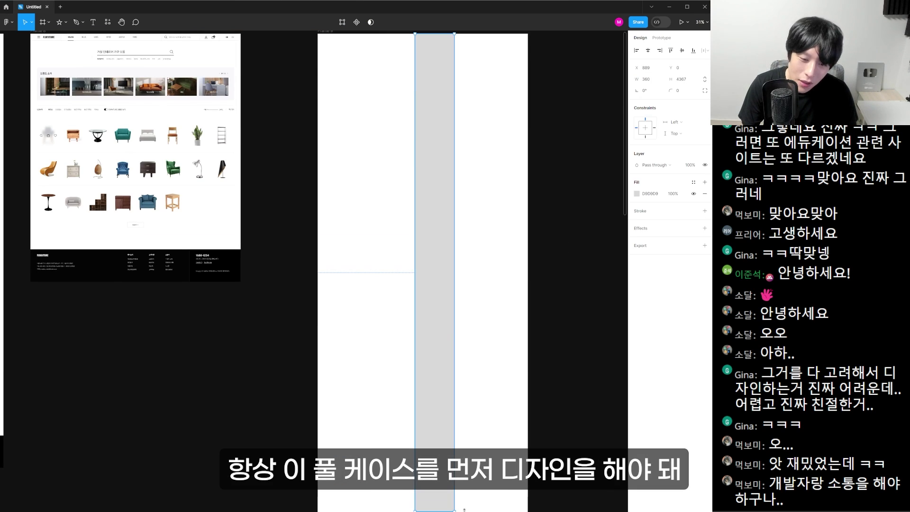
pyautogui.moveTo(454, 506); pyautogui.dragTo(458, 304)
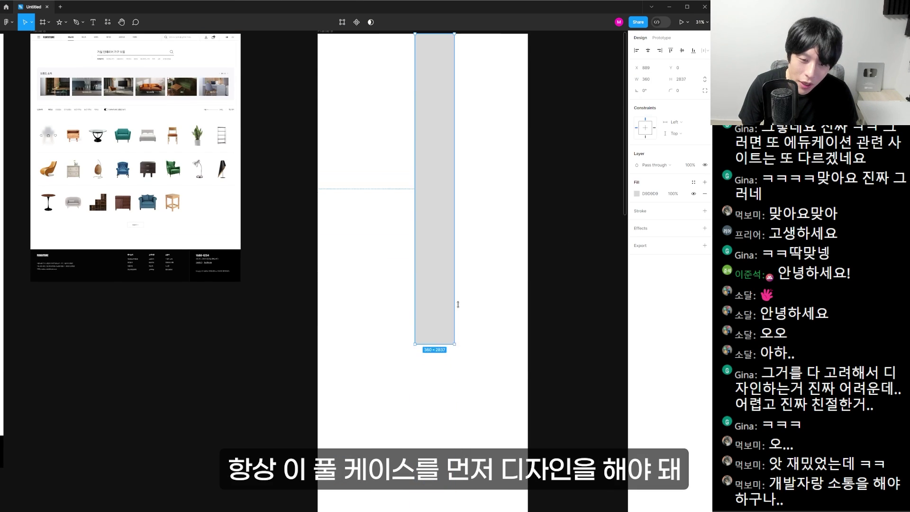
pyautogui.click(493, 171)
# Duplicate the product-list frame beside the original and shorten the copy to about 1080 px high
pyautogui.scroll(10, 394, 245)
pyautogui.moveTo(398, 245); pyautogui.dragTo(527, 259)
pyautogui.scroll(-7, 527, 259)
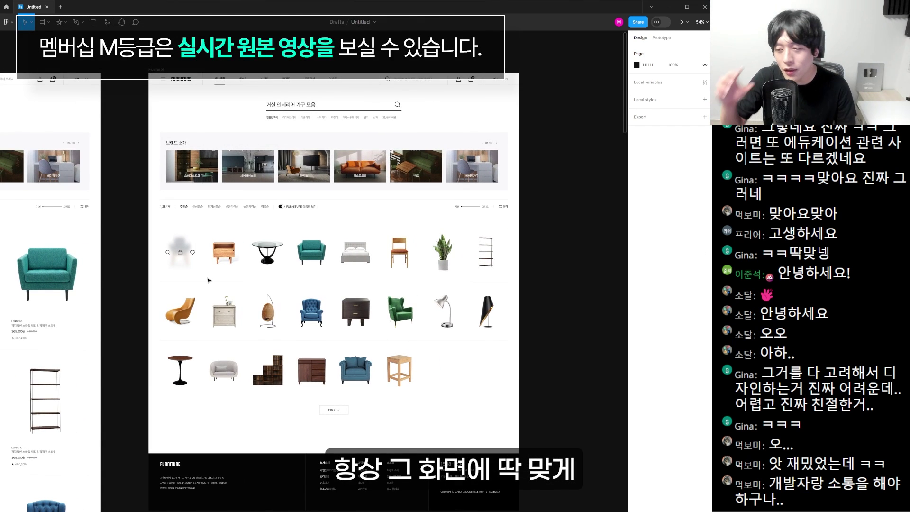
pyautogui.keyDown('alt'); pyautogui.click(556, 195); pyautogui.keyUp('alt')
pyautogui.keyDown('alt'); pyautogui.click(557, 195); pyautogui.keyUp('alt')
pyautogui.moveTo(557, 195); pyautogui.dragTo(351, 177)
pyautogui.moveTo(390, 146); pyautogui.dragTo(536, 155)
pyautogui.moveTo(536, 156); pyautogui.dragTo(532, 156)
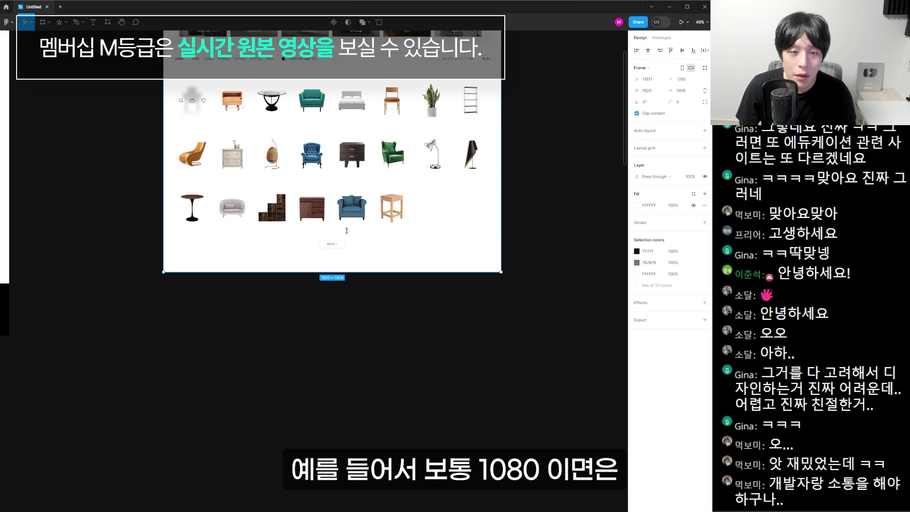
pyautogui.moveTo(347, 231); pyautogui.dragTo(351, 125)
pyautogui.scroll(3, 406, 346)
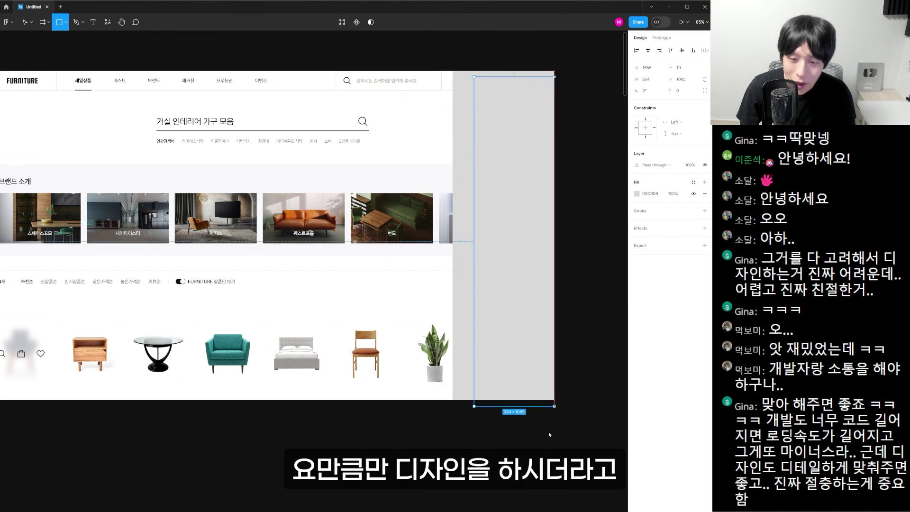
# Undo the grey panel rectangles drawn over the right side of the shortened frame
pyautogui.click(538, 401)
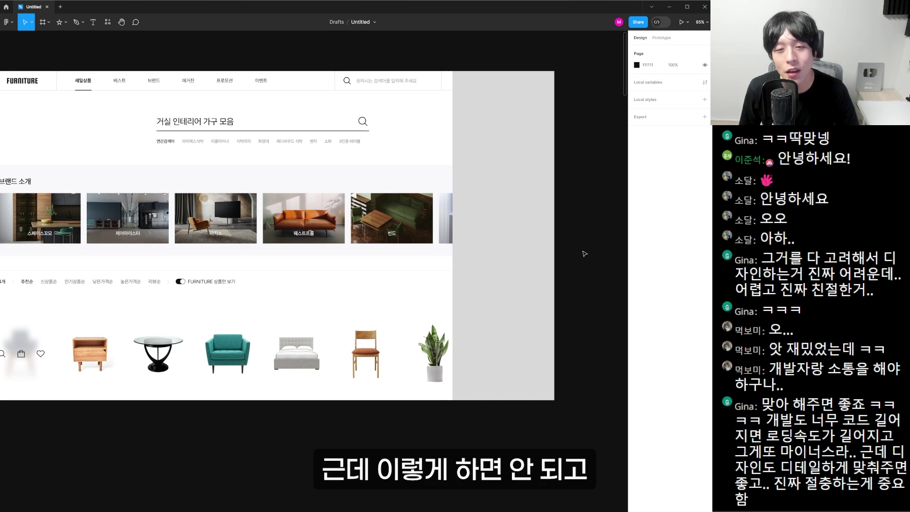
pyautogui.hotkey('ctrl', 'z')
pyautogui.hotkey('ctrl', 'z')
pyautogui.hotkey('ctrl', 'z')
pyautogui.hotkey('ctrl', 'z')
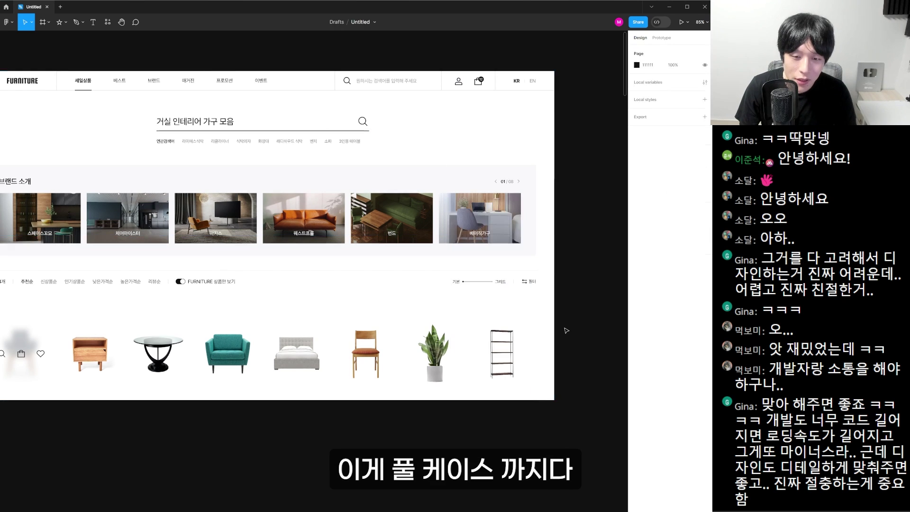
pyautogui.click(566, 330)
# Draw a 360 × 48 px header bar filled 979797 at the frame's top edge, beside the light grey panel
pyautogui.scroll(-5, 341, 192)
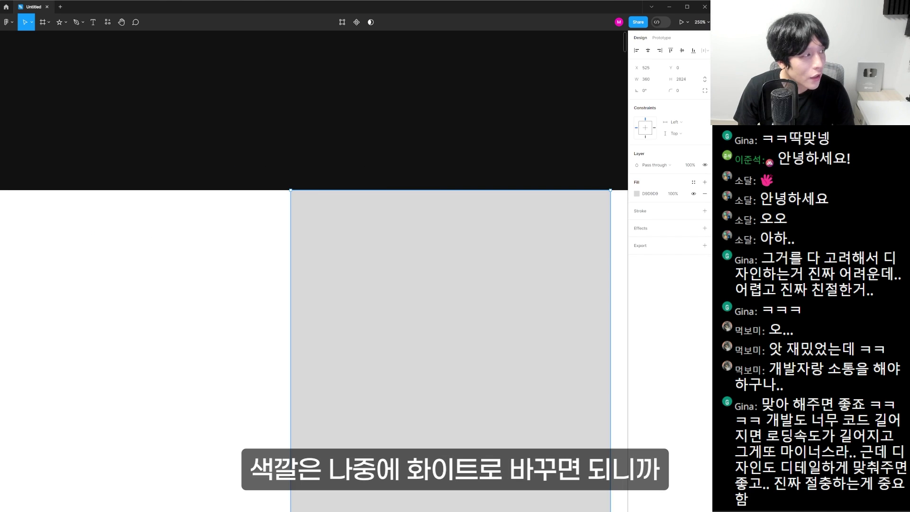
pyautogui.press('r')
pyautogui.moveTo(291, 211); pyautogui.dragTo(594, 265)
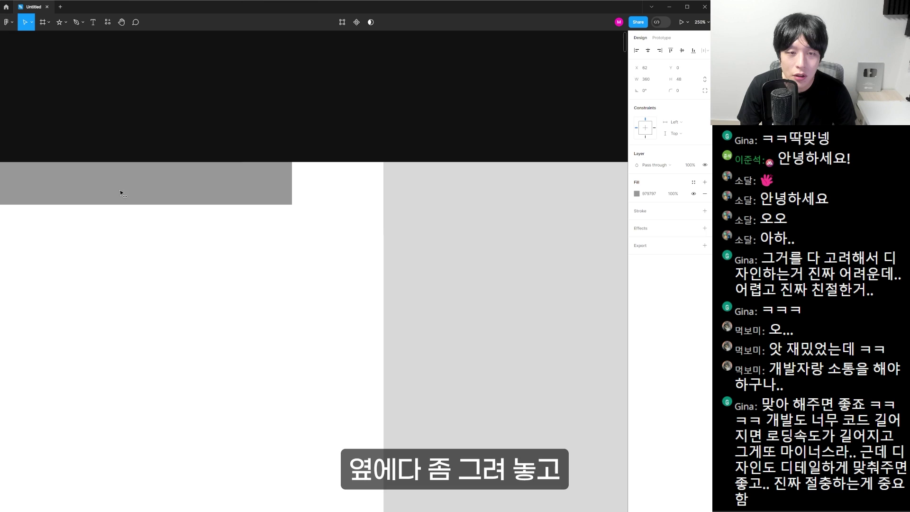
# Centre the X-shaped close icon on its 24 px square guide in the header bar
pyautogui.scroll(4, 359, 358)
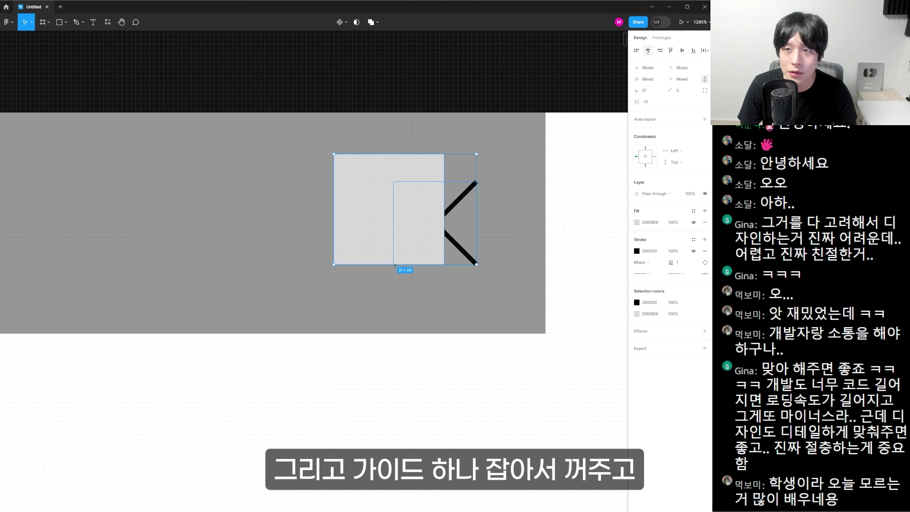
pyautogui.click(648, 51)
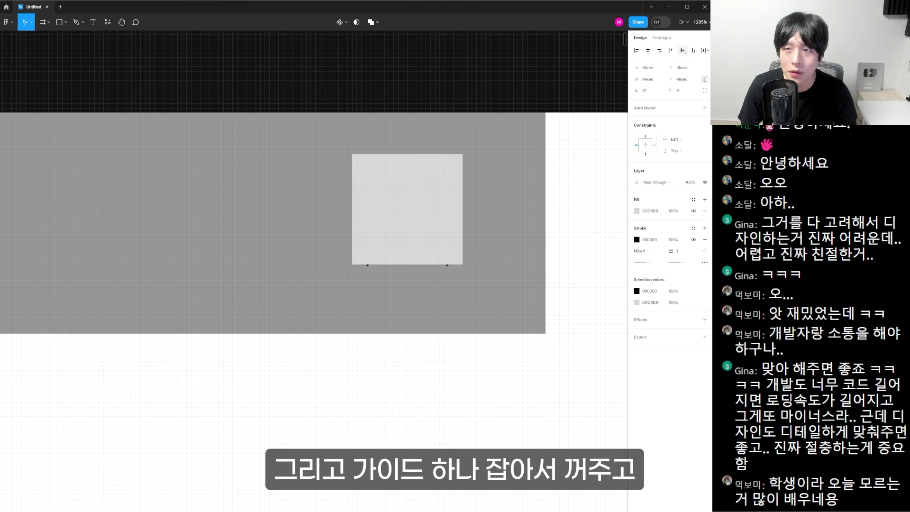
pyautogui.press('Delete')
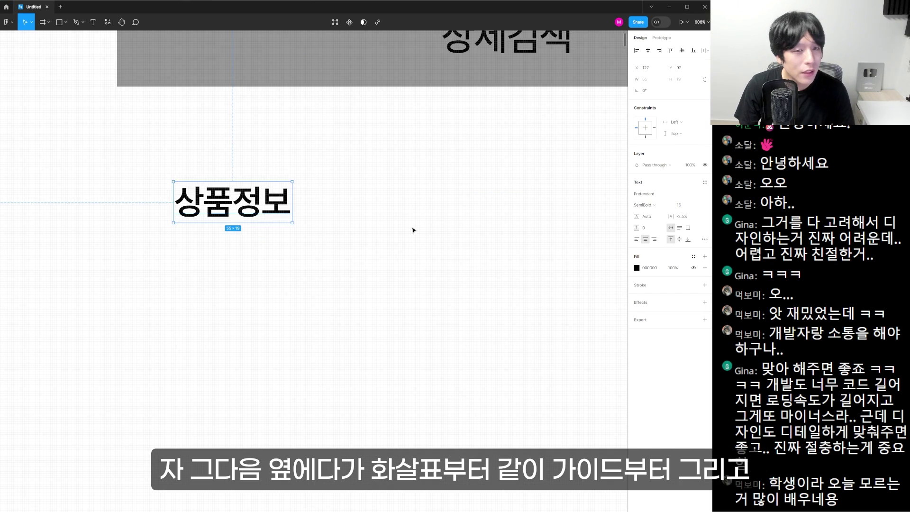
# Draw a square icon guide of about 16 px beside the 상품정보 heading
pyautogui.click(414, 230)
pyautogui.press('z')
pyautogui.moveTo(157, 149); pyautogui.dragTo(455, 302)
pyautogui.press('r')
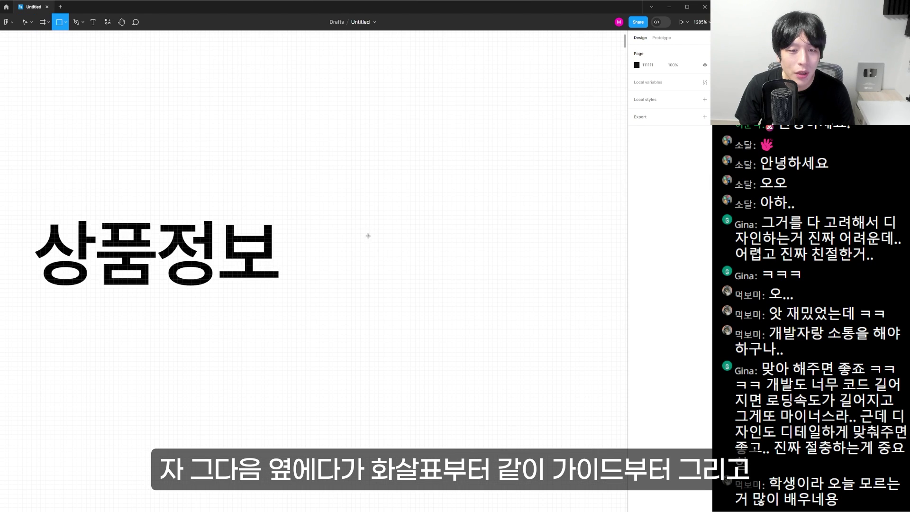
pyautogui.moveTo(365, 229); pyautogui.dragTo(429, 292)
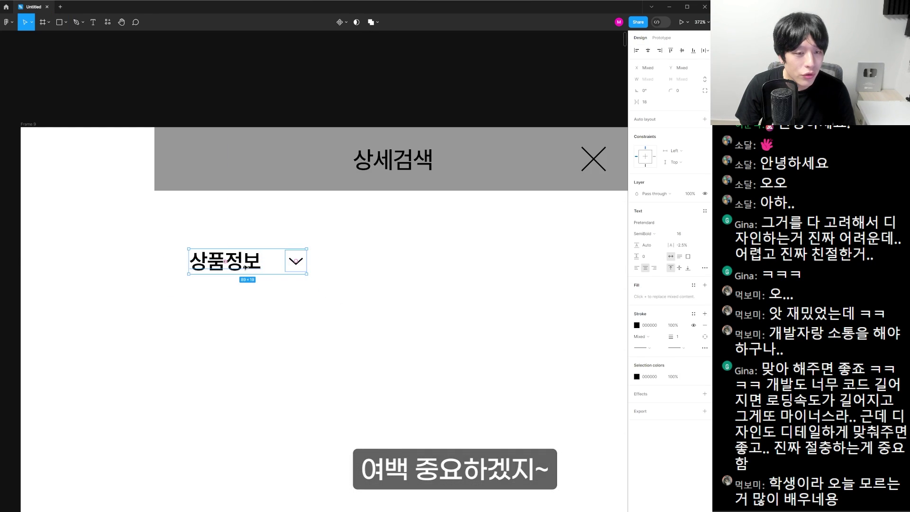
# Move the chevron icon away from the 상품정보 heading to the right end of its row
pyautogui.press('Escape')
pyautogui.scroll(-3, 143, 230)
pyautogui.moveTo(143, 230); pyautogui.dragTo(465, 235)
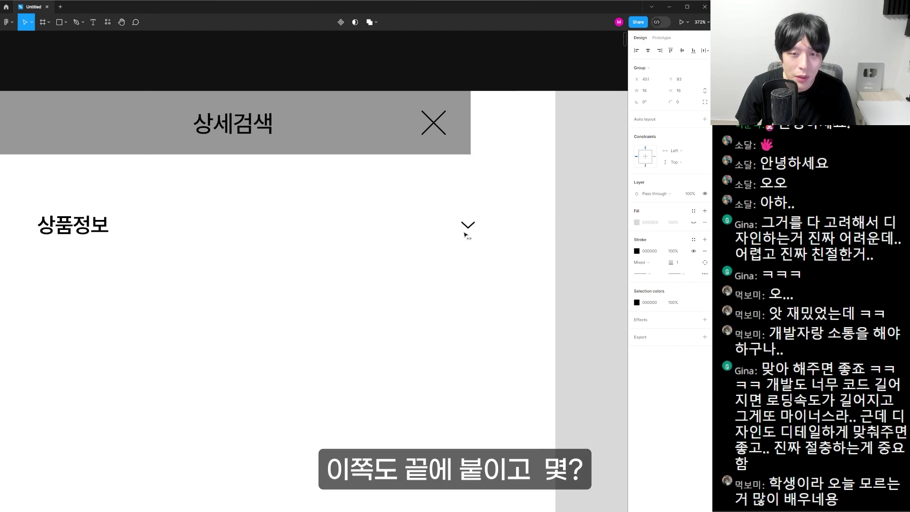
pyautogui.press('Escape')
# Turn the 상품정보 row's chevron upside down so it points upward
pyautogui.scroll(5, 459, 237)
pyautogui.click(405, 225)
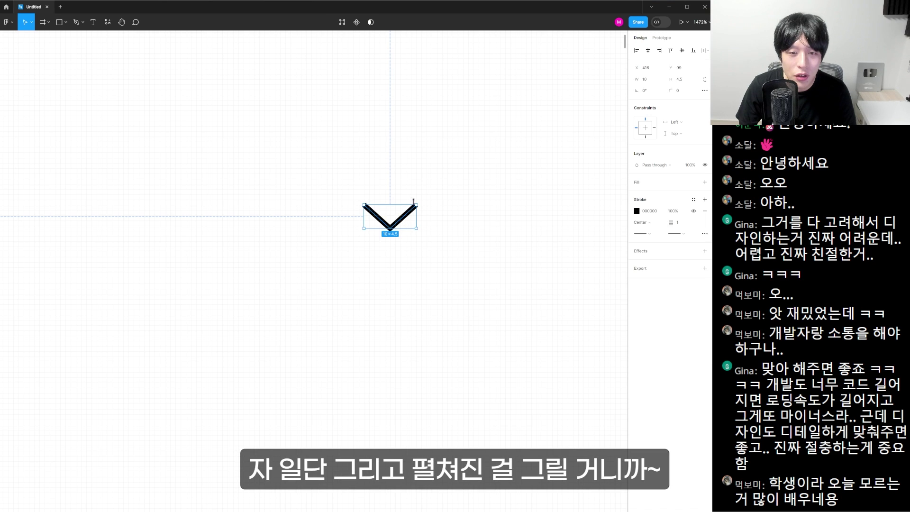
pyautogui.moveTo(419, 202); pyautogui.dragTo(353, 236)
pyautogui.click(329, 270)
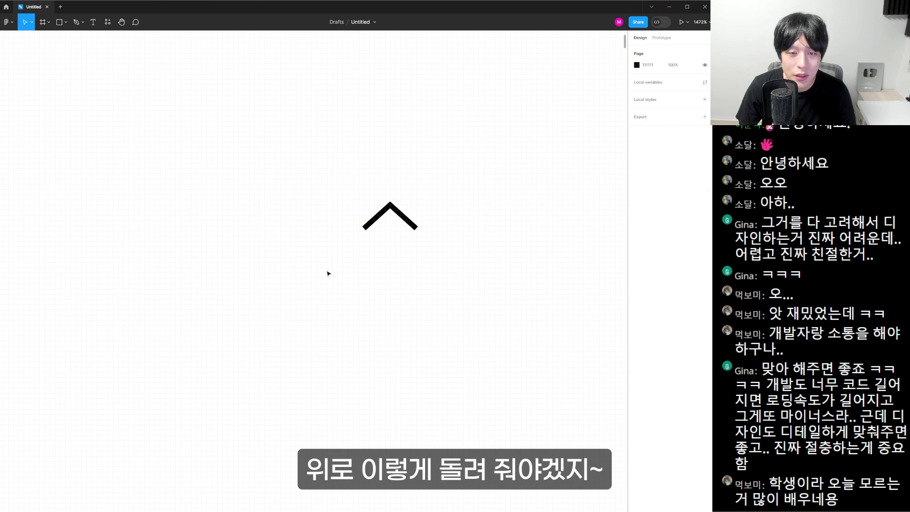
# Duplicate the 상품정보 heading directly below and change the copy's text to 무료배송
pyautogui.scroll(-5, 189, 229)
pyautogui.click(180, 197)
pyautogui.moveTo(180, 196); pyautogui.dragTo(182, 241)
pyautogui.doubleClick(182, 242)
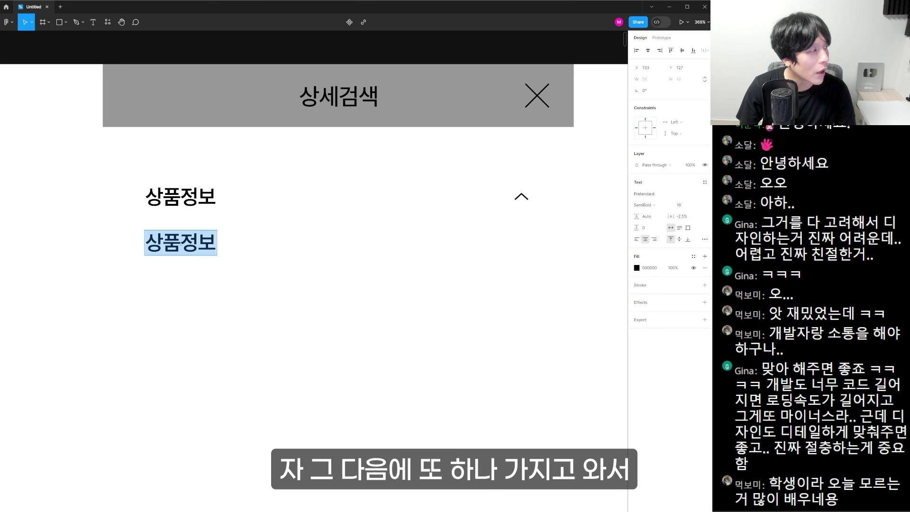
pyautogui.write('ㅁ무료배송')
pyautogui.press('Escape')
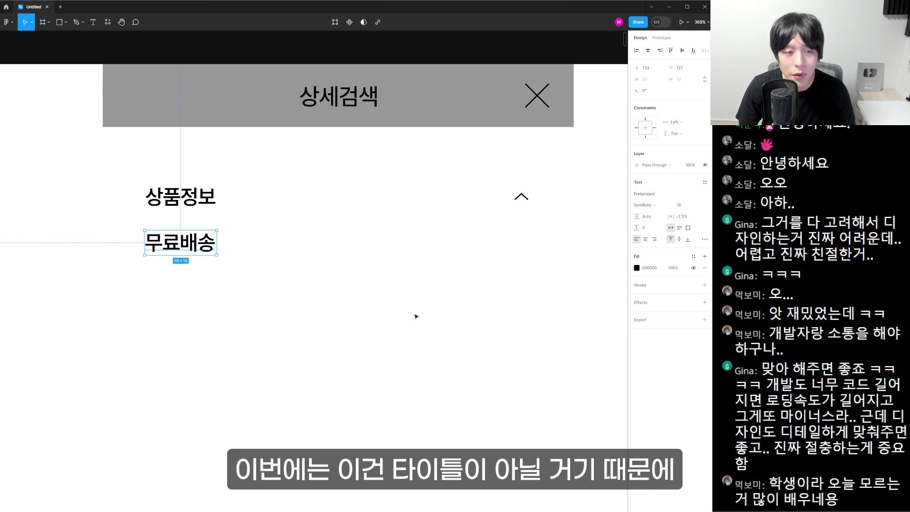
# Draw a checkbox as a black square on a grey backdrop, with a white 2 px check mark inside
pyautogui.scroll(3, 241, 299)
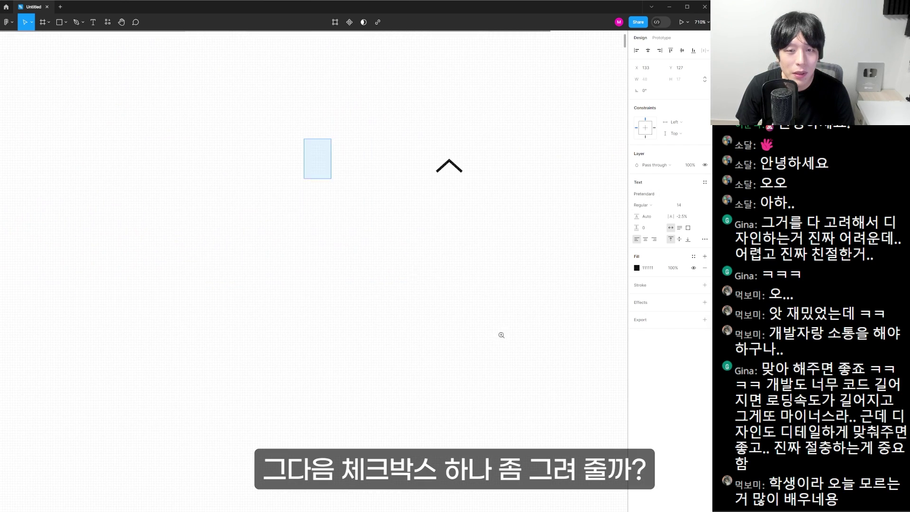
pyautogui.press('r')
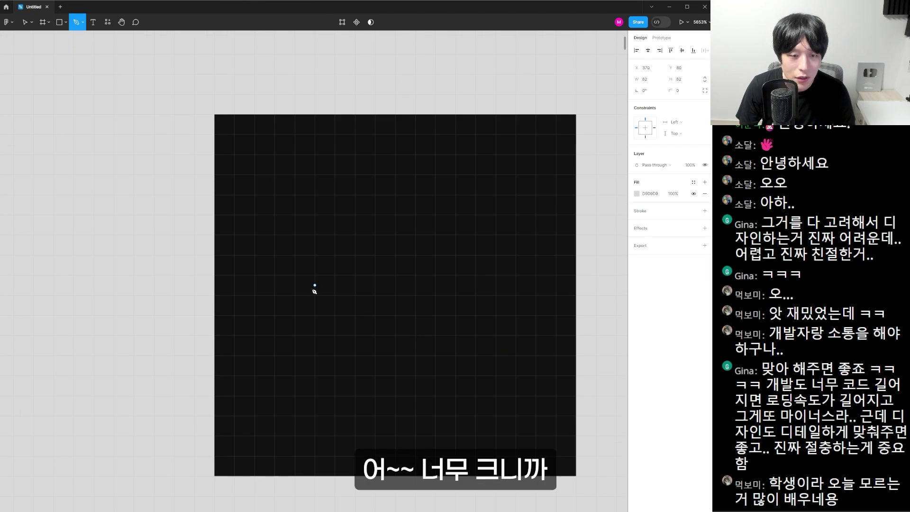
pyautogui.click(665, 80)
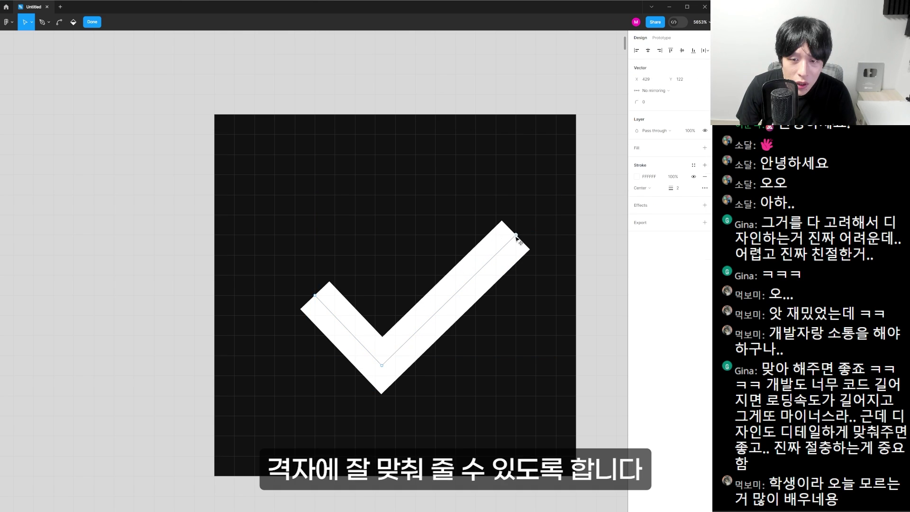
# Shift the check mark's lower corner point slightly down and to the right, and finish editing the vector
pyautogui.moveTo(380, 367); pyautogui.dragTo(396, 377)
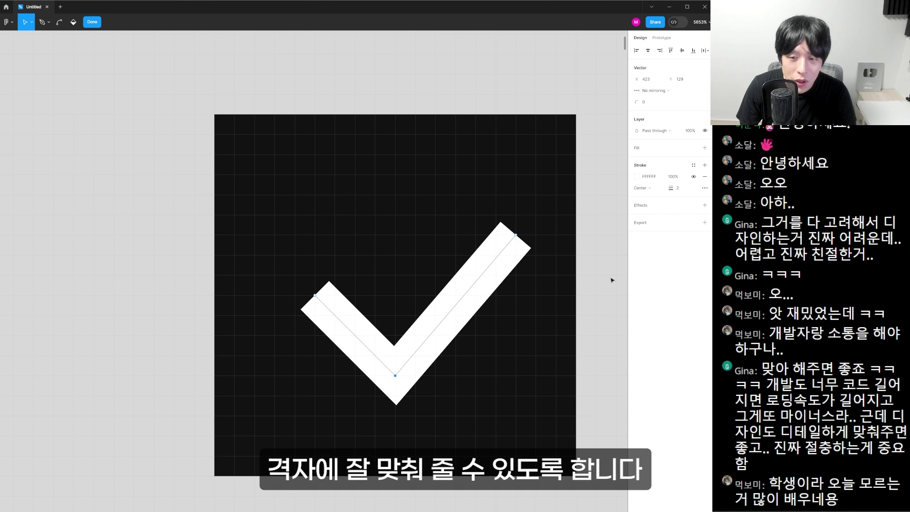
pyautogui.press('Escape')
pyautogui.press('Escape')
pyautogui.scroll(-5, 524, 282)
pyautogui.scroll(5, 473, 330)
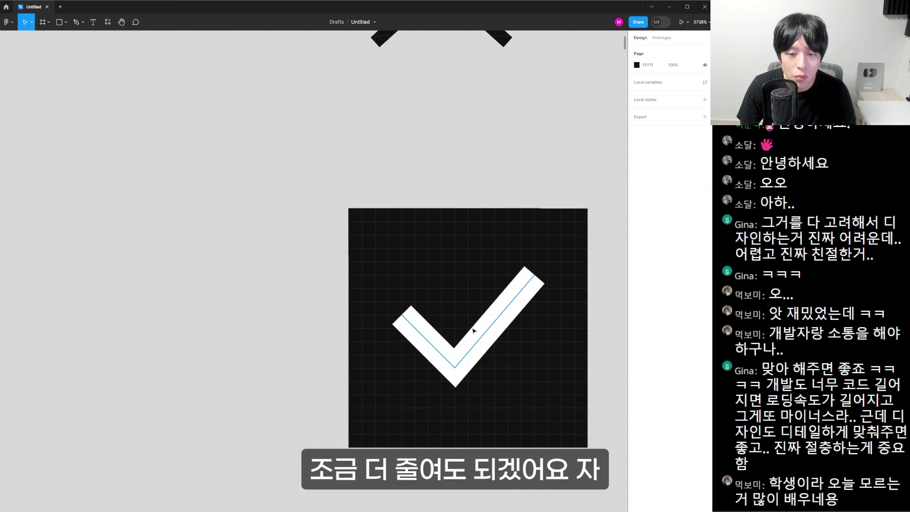
# Centre-align and group the 무료배송 label and checkbox, and stack the row with a copy in a vertical auto layout with 16 spacing
pyautogui.click(489, 326)
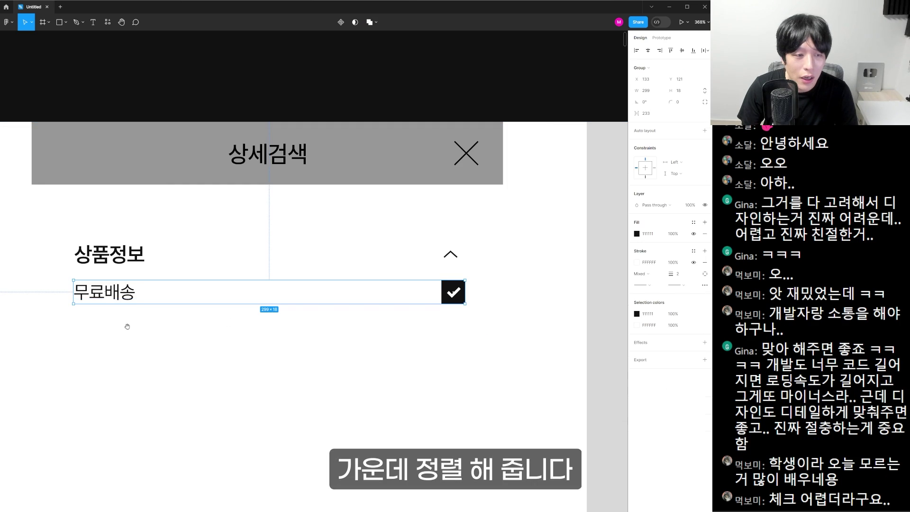
pyautogui.hscroll(-2, 312, 284)
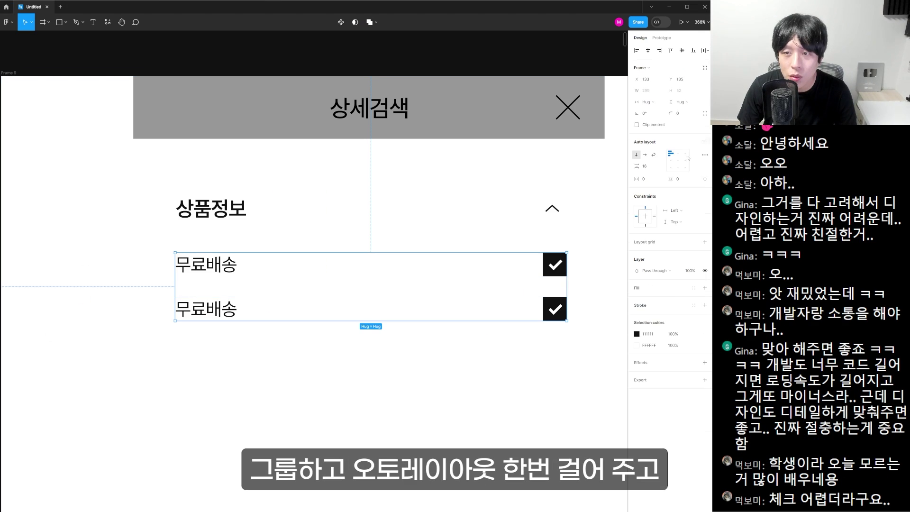
pyautogui.press('Escape')
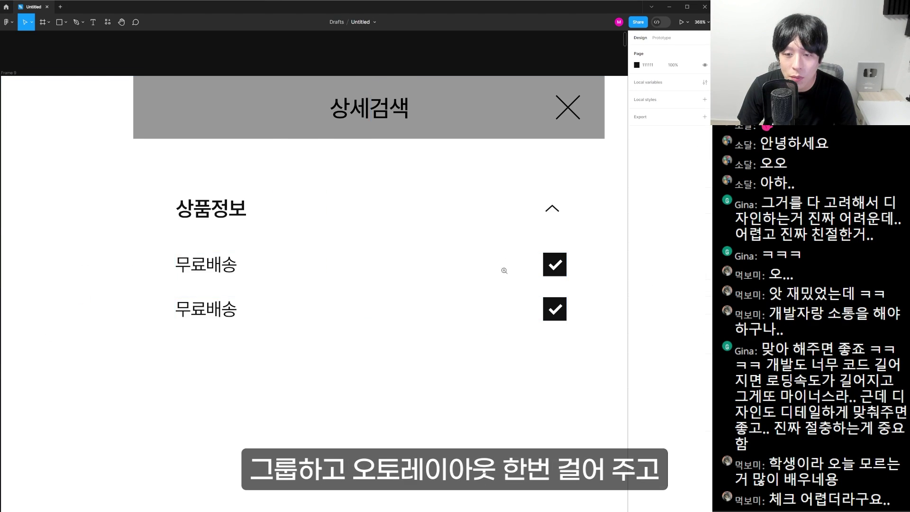
# Restyle the second row's checkbox as unchecked, with no fill, a light grey outline and a light grey check mark
pyautogui.scroll(5, 457, 372)
pyautogui.keyDown('ctrl'); pyautogui.click(458, 371); pyautogui.keyUp('ctrl')
pyautogui.click(693, 194)
pyautogui.click(704, 210)
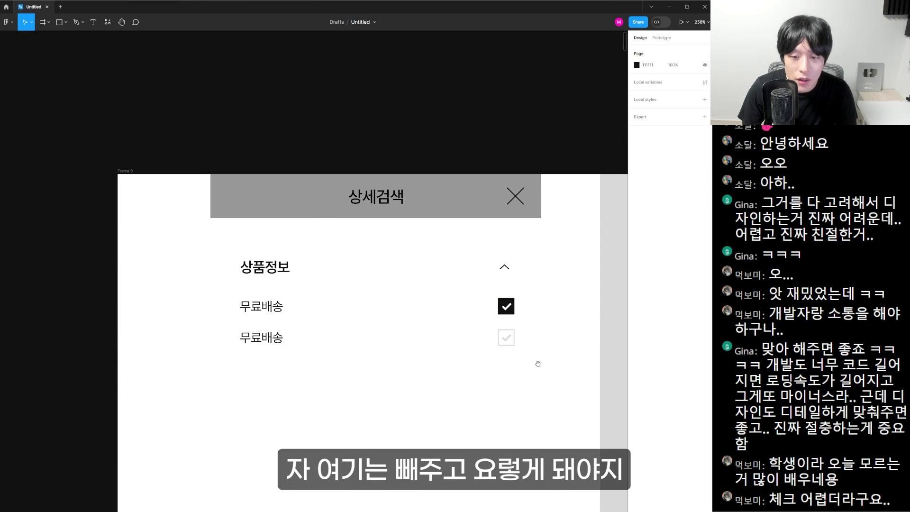
# Duplicate the 상품정보 section below its divider and change the copied heading to 카테고리
pyautogui.scroll(-1, 507, 372)
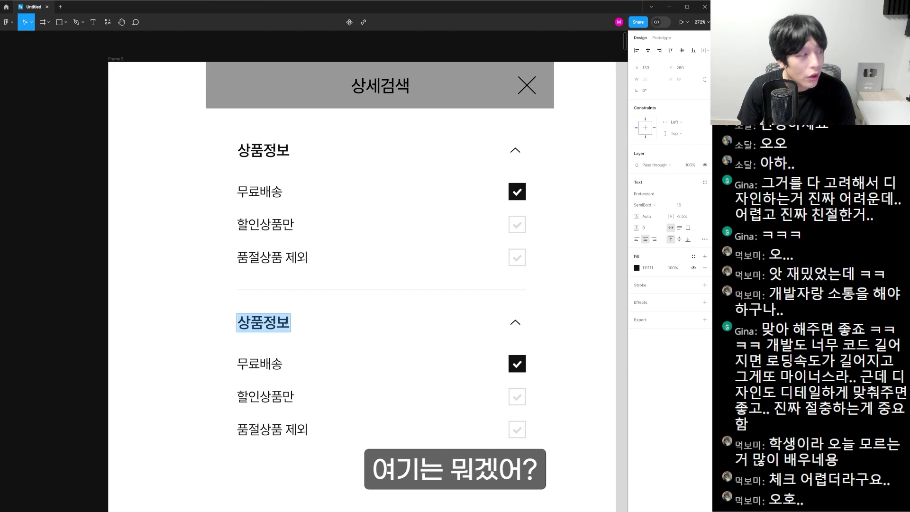
pyautogui.write('ZKXP')
pyautogui.press('BackSpace')
pyautogui.press('BackSpace')
pyautogui.press('BackSpace')
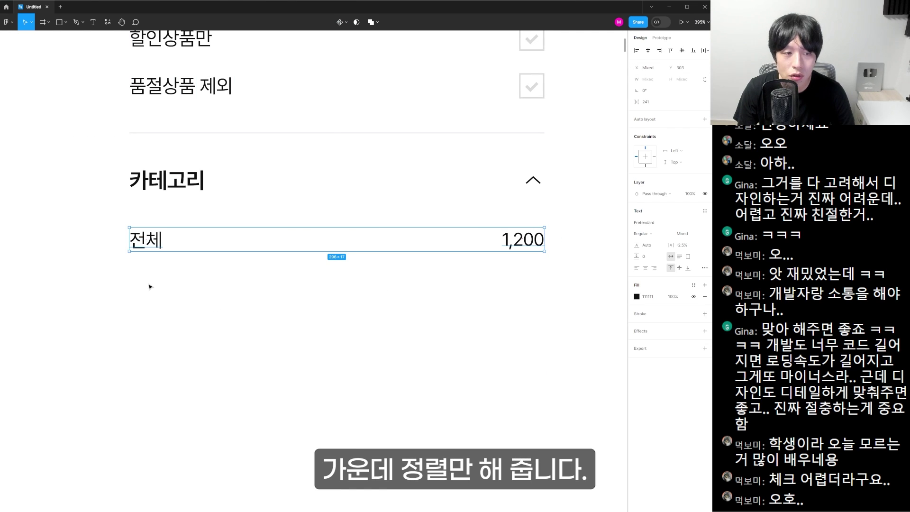
# Group the 전체 label and its 1,200 count into one row and place a copy directly below
pyautogui.hotkey('ctrl', 'g')
pyautogui.hotkey('ctrl', 'c')
pyautogui.hotkey('ctrl', 'v')
pyautogui.moveTo(237, 239); pyautogui.dragTo(237, 283)
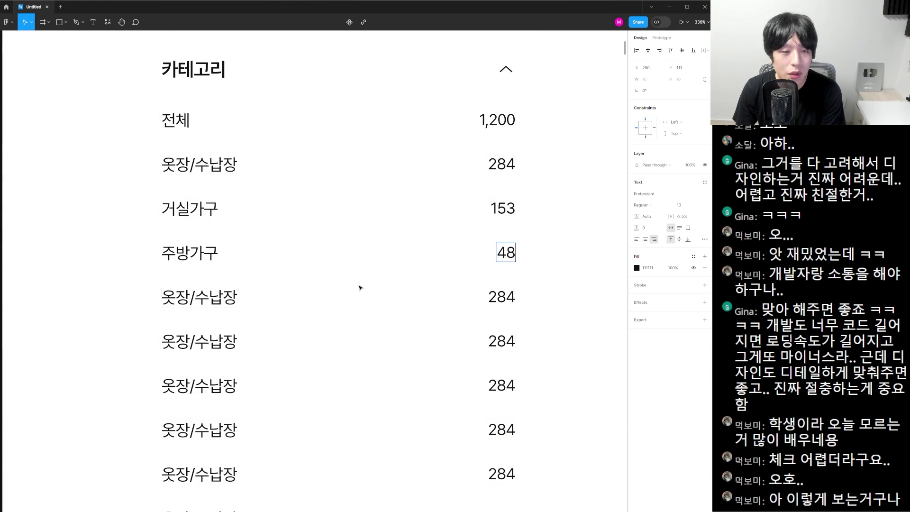
# Change the label of the row below 주방가구 to 침실가구
pyautogui.press('Return')
pyautogui.write('침실가구')
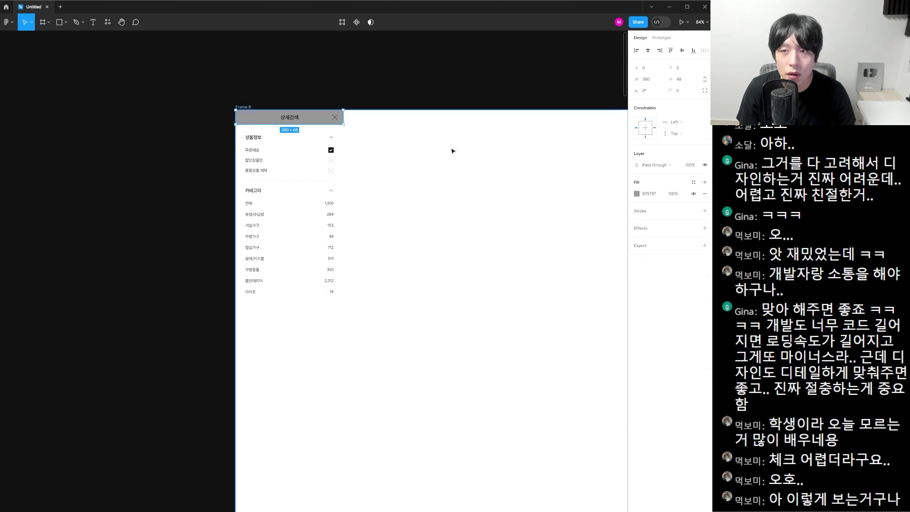
# Select the product counts in the 카테고리 list and recolour them grey
pyautogui.scroll(3, 538, 137)
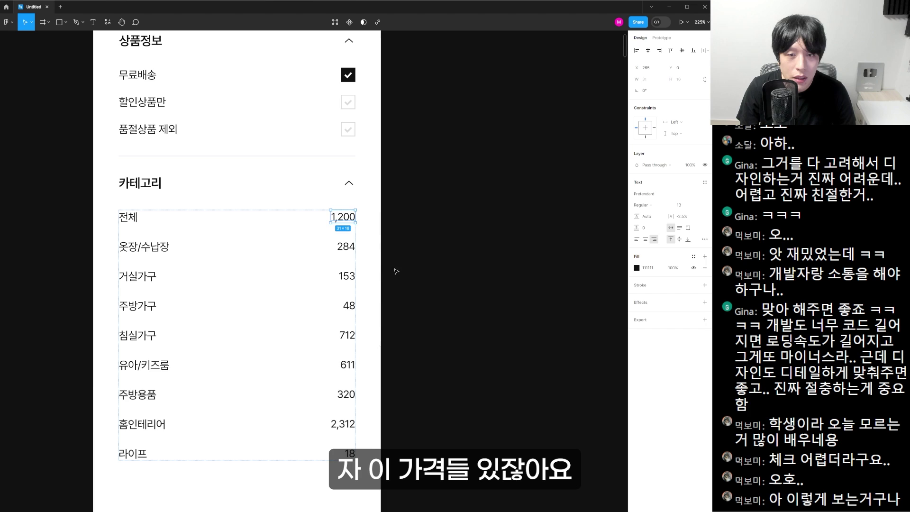
pyautogui.keyDown('shift'); pyautogui.click(346, 246); pyautogui.keyUp('shift')
pyautogui.keyDown('shift'); pyautogui.click(346, 276); pyautogui.keyUp('shift')
pyautogui.keyDown('shift'); pyautogui.click(349, 305); pyautogui.keyUp('shift')
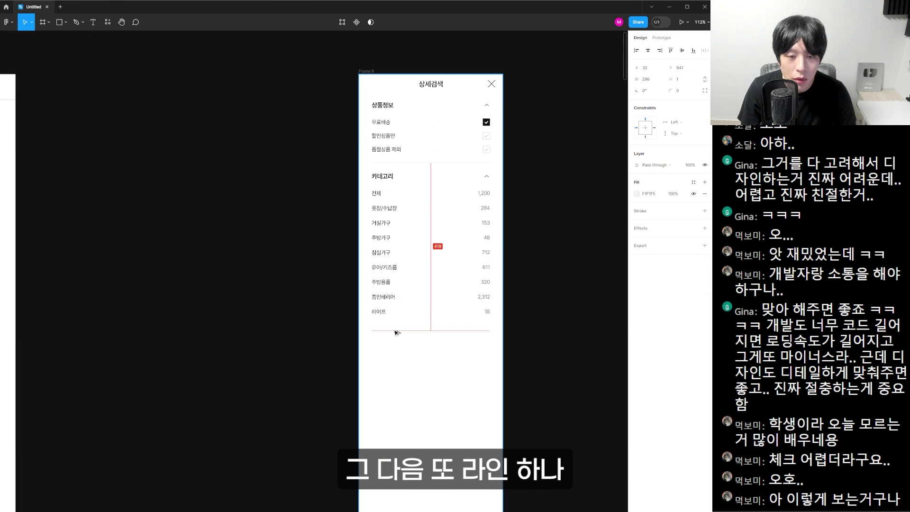
# Place a divider copy below the 카테고리 list and draw a grey box about 296 × 34 under the 브랜드 heading
pyautogui.moveTo(397, 331); pyautogui.dragTo(396, 328)
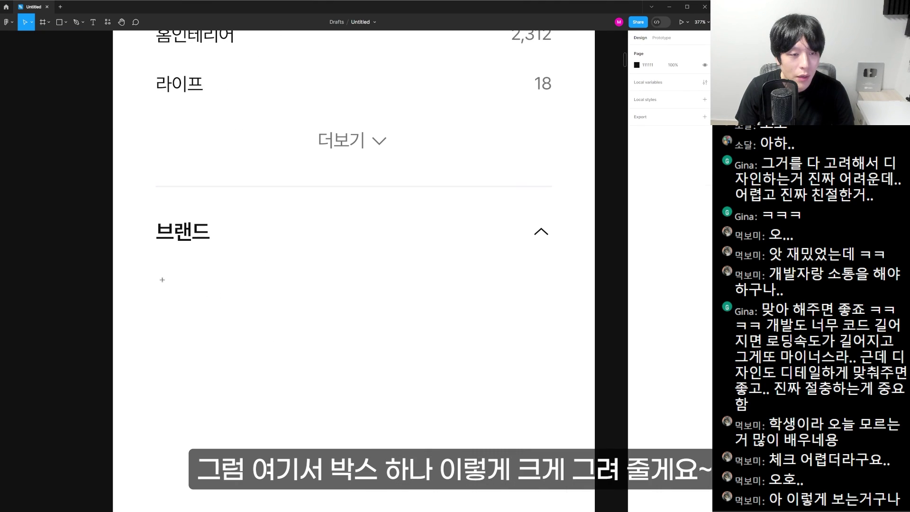
pyautogui.moveTo(161, 272); pyautogui.dragTo(552, 316)
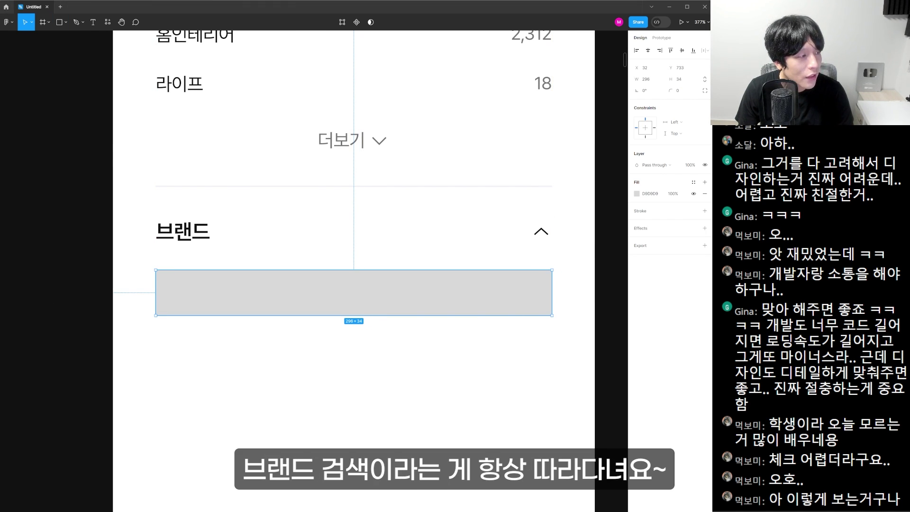
# Turn the box under 브랜드 into a black-outlined button with a 검색 label centred horizontally and vertically
pyautogui.write('더보기')
pyautogui.hotkey('shift', '2')
pyautogui.doubleClick(415, 236)
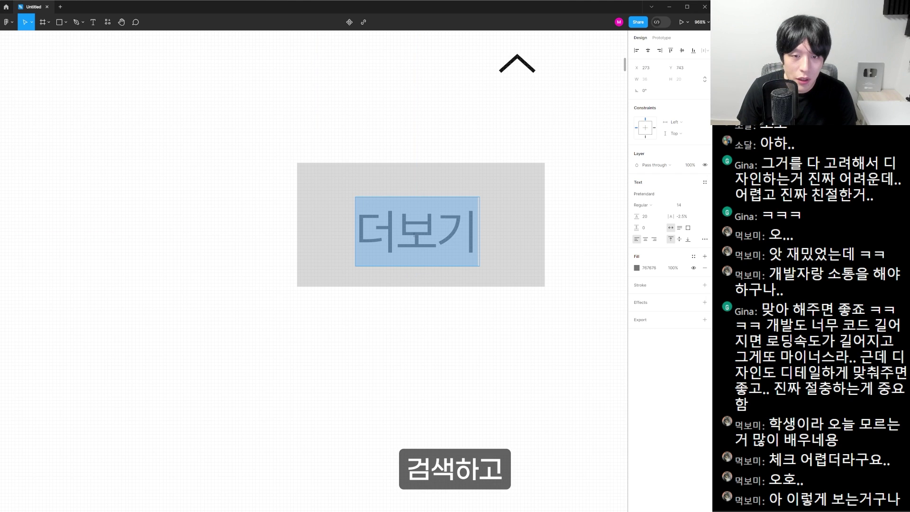
pyautogui.press('BackSpace')
pyautogui.write('검ㅅ')
pyautogui.press('Escape')
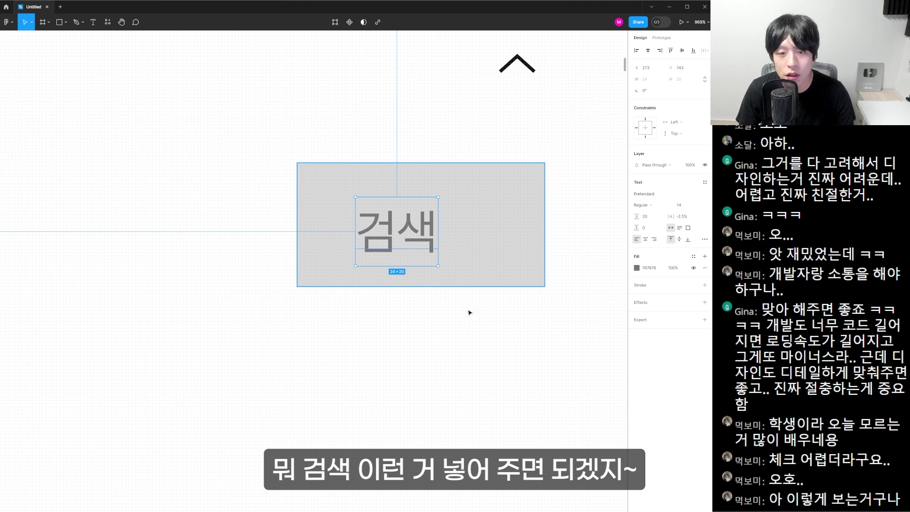
pyautogui.hotkey('alt', 'h')
pyautogui.hotkey('alt', 'v')
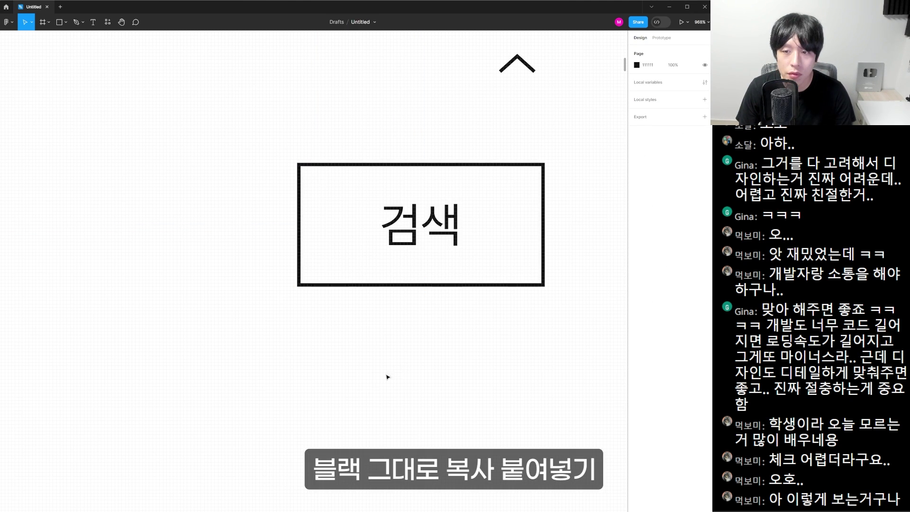
# Copy the button outline to its left, widen it to 216 px, and make it a grey search field reading 브랜드 검색
pyautogui.keyDown('alt'); pyautogui.moveTo(508, 280); pyautogui.dragTo(257, 280); pyautogui.keyUp('alt')
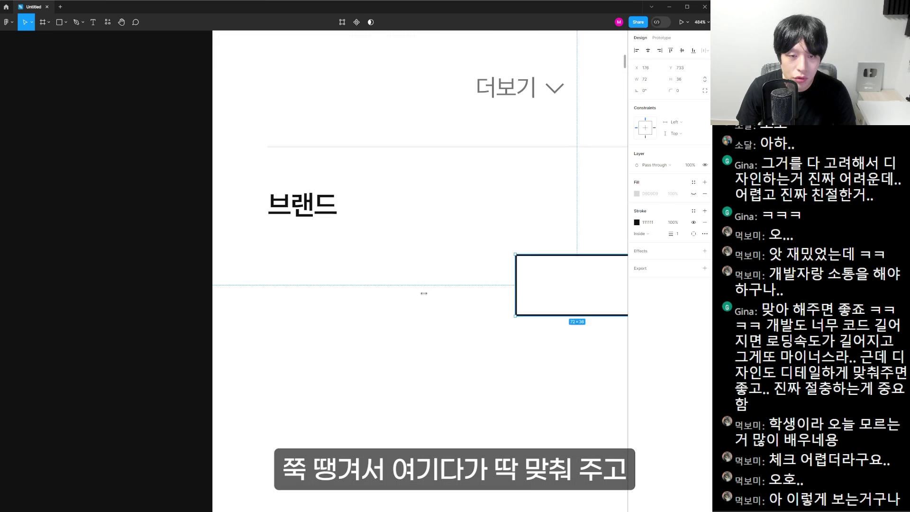
pyautogui.moveTo(514, 285); pyautogui.dragTo(263, 295)
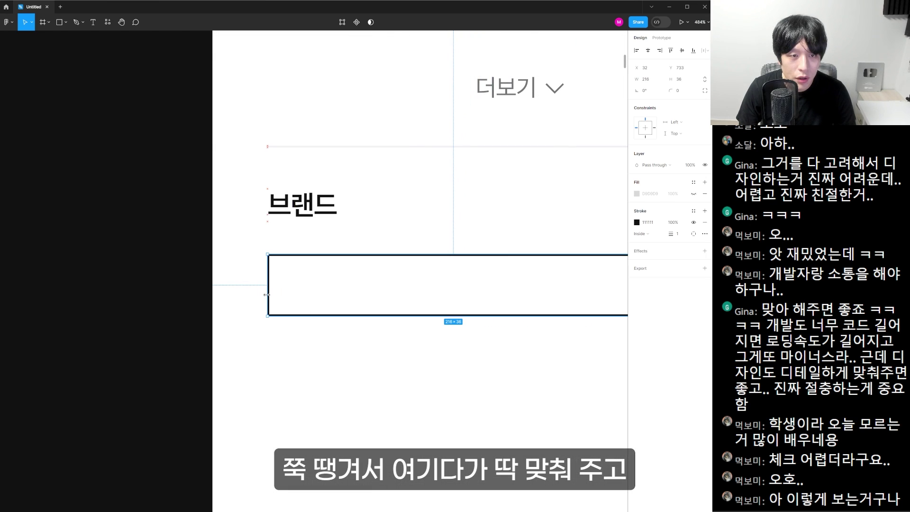
pyautogui.hscroll(5, 262, 295)
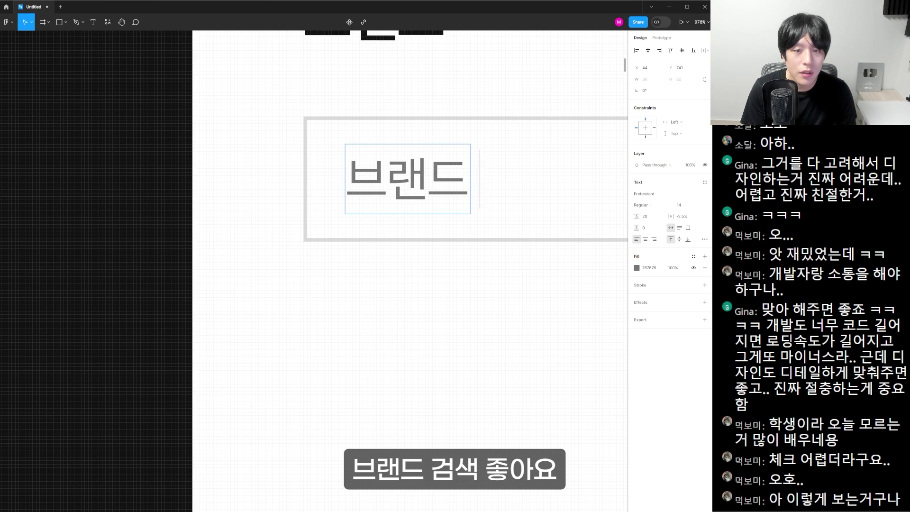
pyautogui.write('검색')
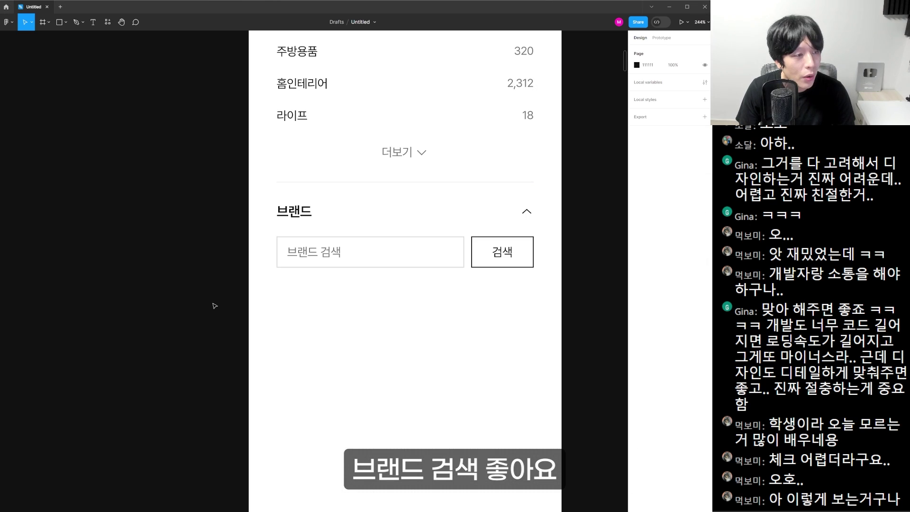
# Copy the 상품정보 checkbox list below the brand search field and change its first label to 스페이스꼬모
pyautogui.scroll(10, 281, 167)
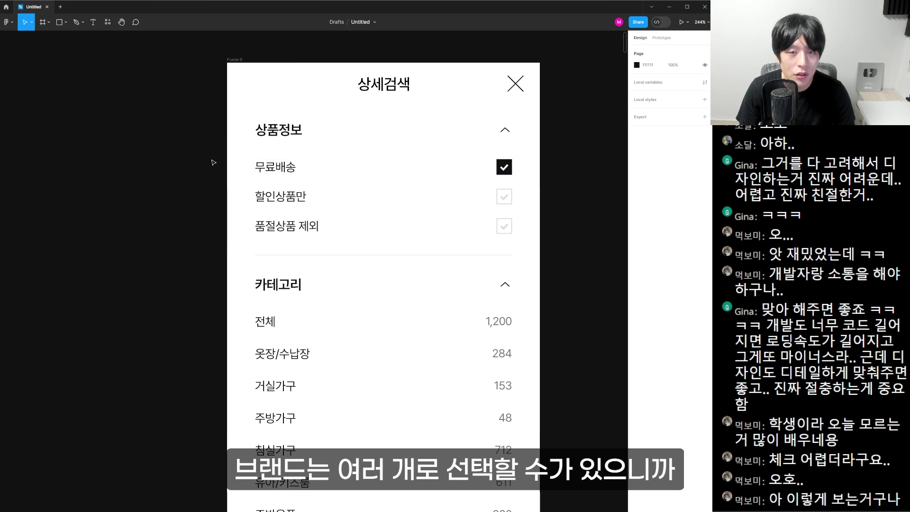
pyautogui.click(498, 216)
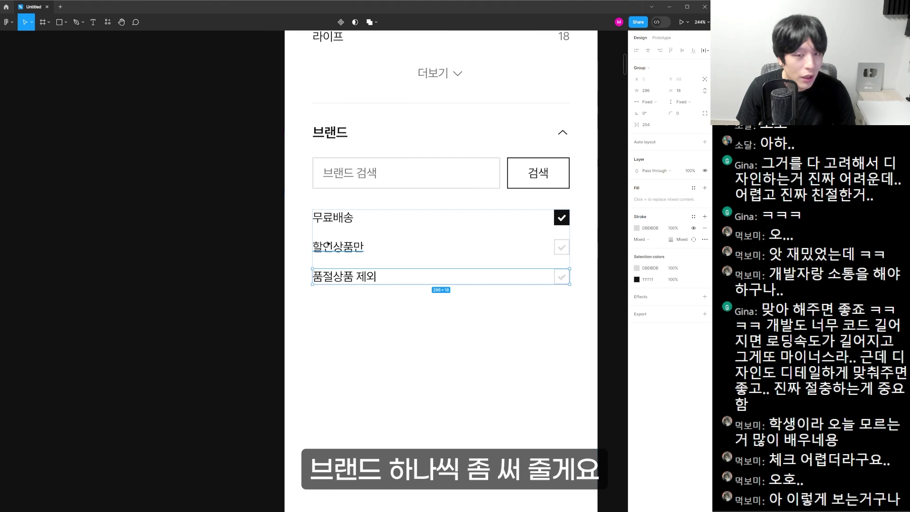
pyautogui.doubleClick(331, 217)
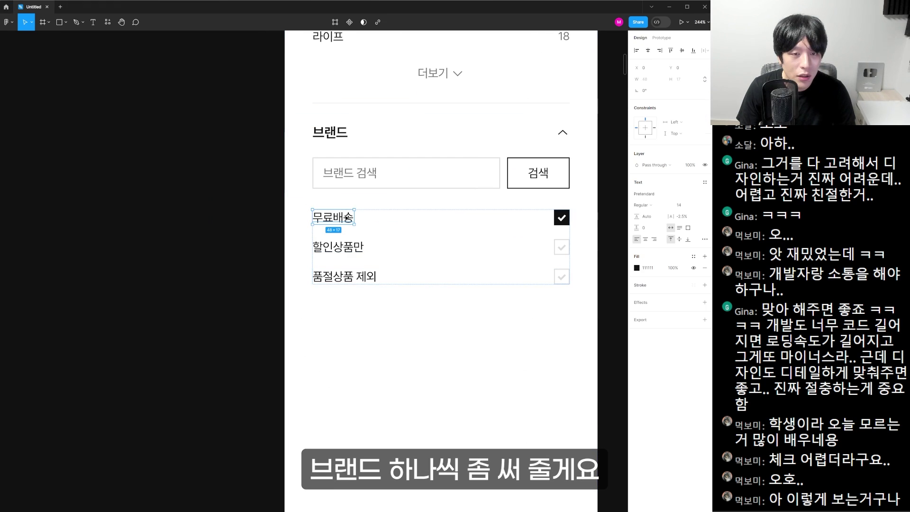
pyautogui.write('스페이스꼬모')
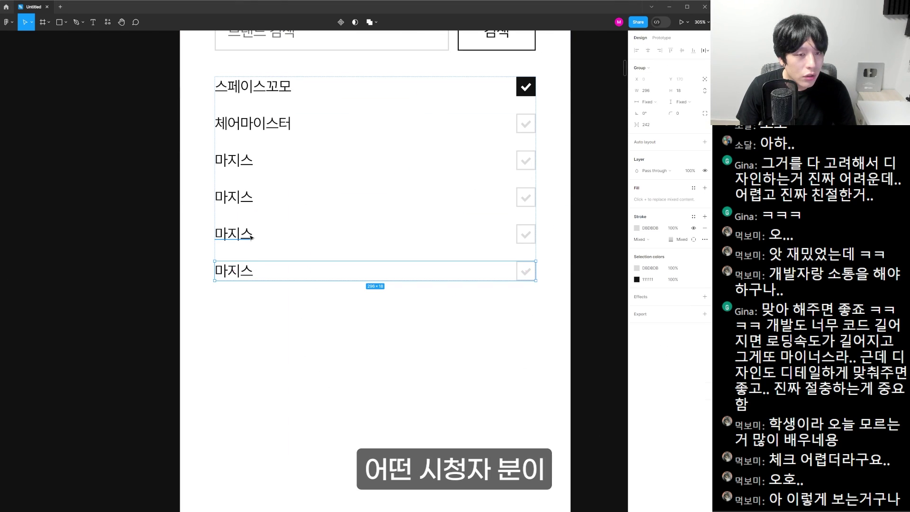
# Change the last three brand labels to 베이직가구, 웨스트프롬 and 번드
pyautogui.click(239, 199)
pyautogui.click(239, 201)
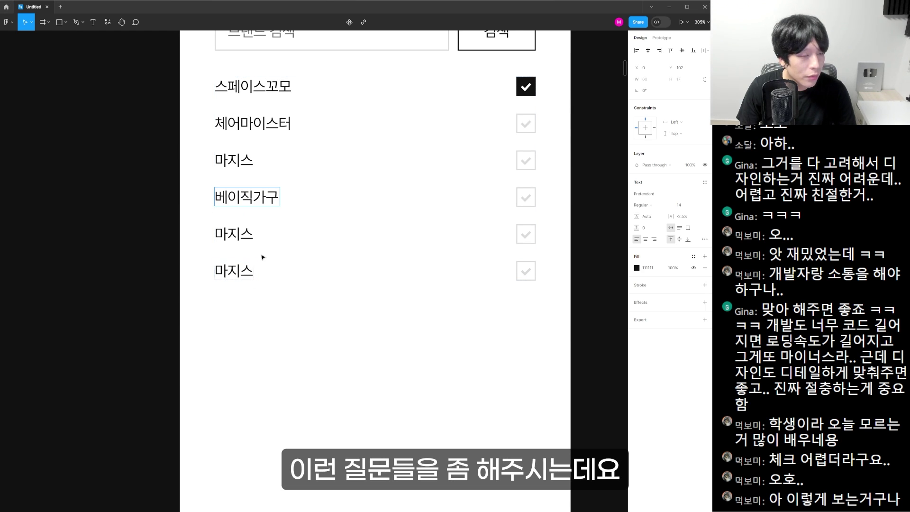
pyautogui.click(234, 234)
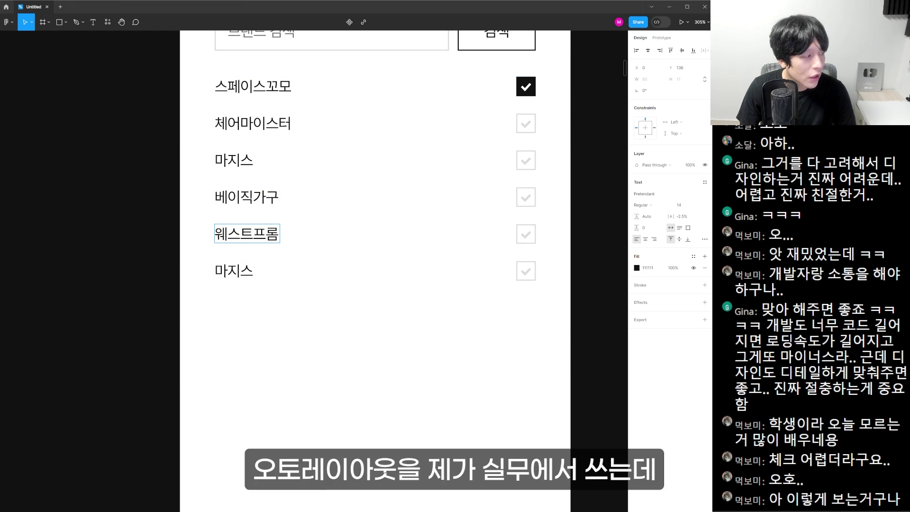
pyautogui.click(236, 274)
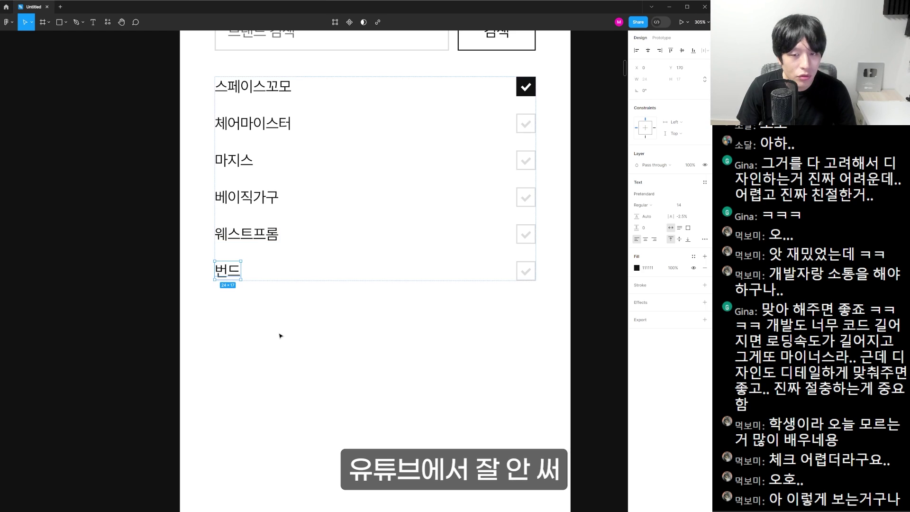
# Restyle the 스페이스꼬모 checkbox as unchecked, with a DBDBDB check mark, no fill and a light grey outline
pyautogui.scroll(2, 417, 312)
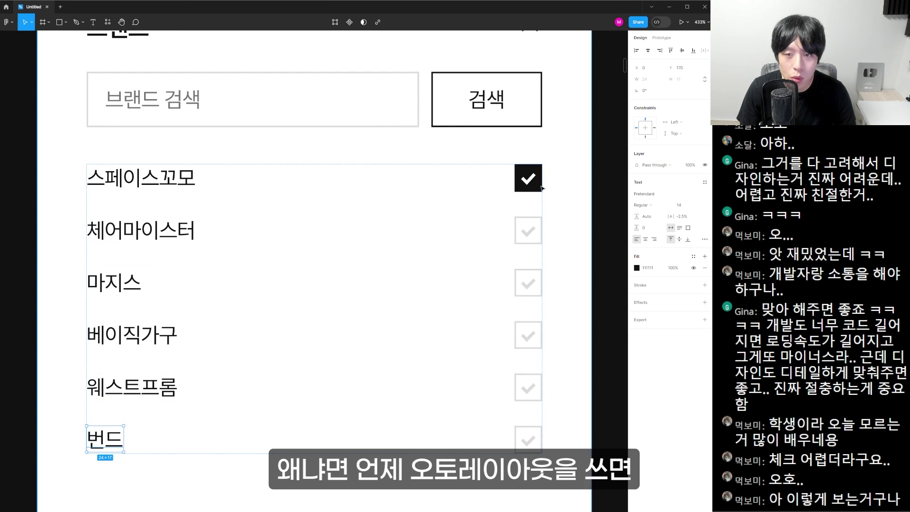
pyautogui.doubleClick(534, 179)
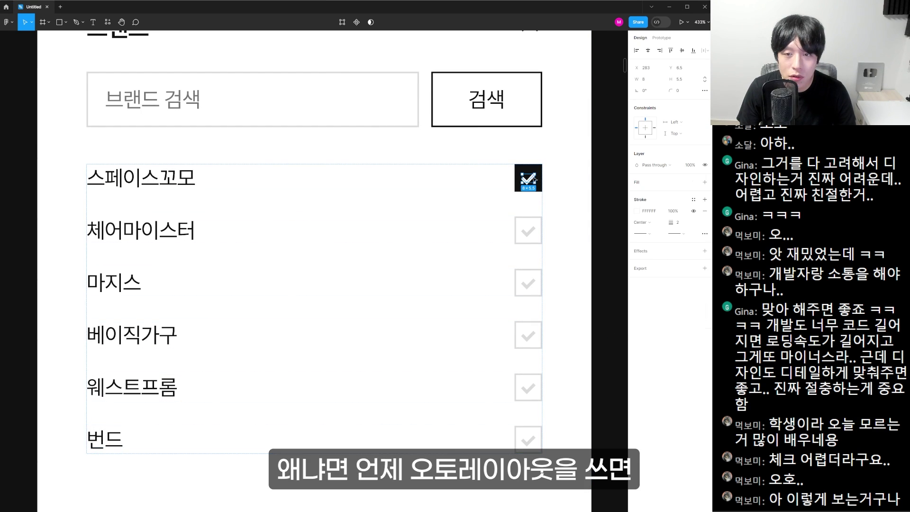
pyautogui.hotkey('ctrl', 'z')
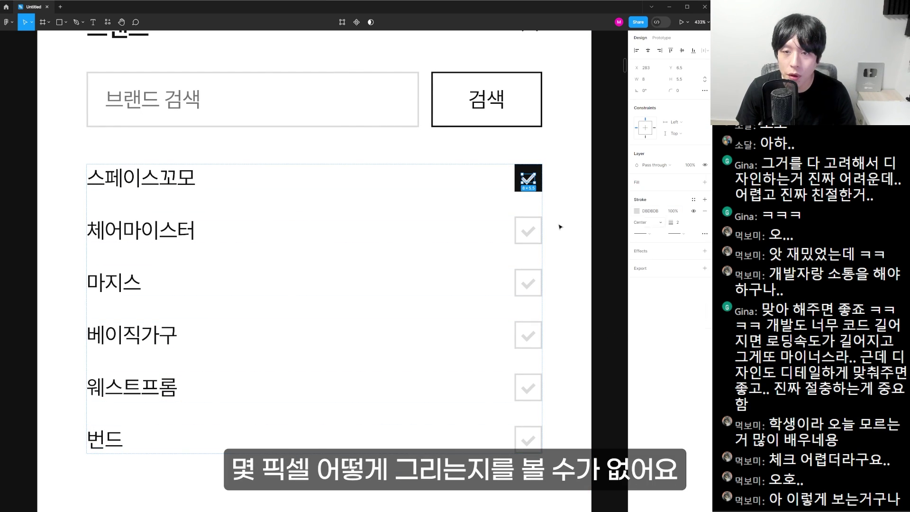
pyautogui.click(538, 168)
pyautogui.click(693, 194)
pyautogui.click(644, 210)
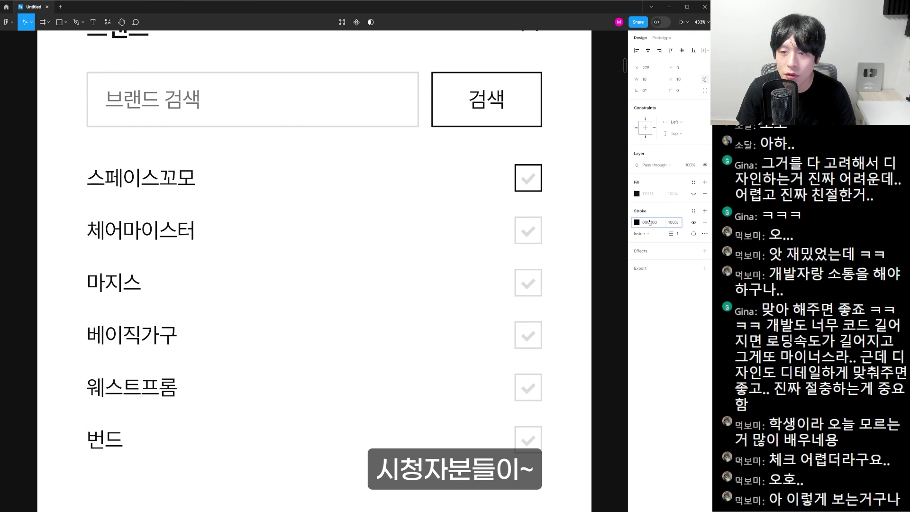
pyautogui.hotkey('ctrl', 'z')
# Restyle the 체어마이스터 and 베이직가구 checkboxes as checked, with a black 111111 fill, no outline and a white check mark
pyautogui.scroll(-1, 532, 264)
pyautogui.doubleClick(527, 265)
pyautogui.scroll(5, 547, 223)
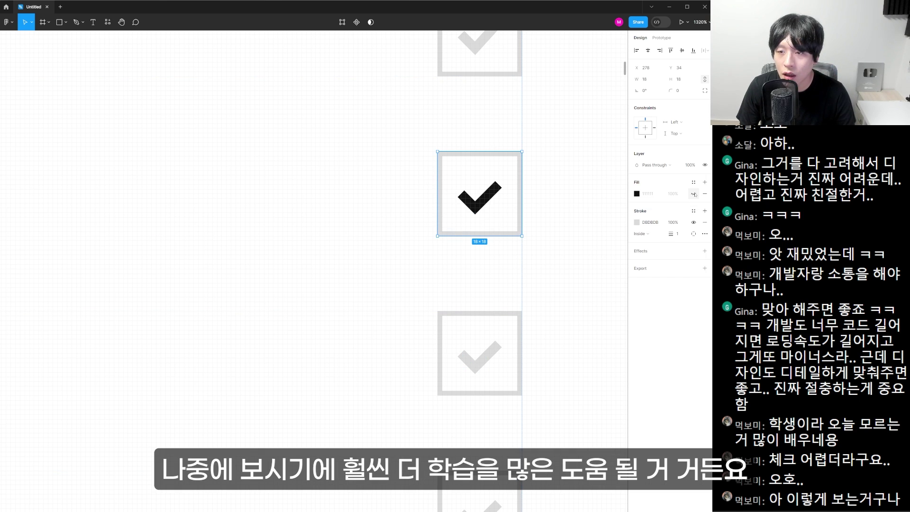
pyautogui.click(693, 223)
pyautogui.click(693, 193)
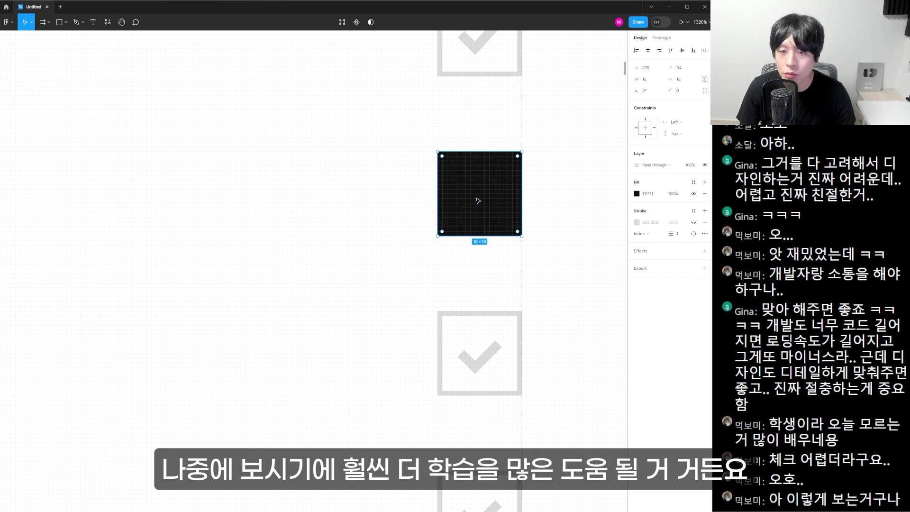
pyautogui.press('Escape')
pyautogui.scroll(-2, 487, 303)
pyautogui.moveTo(488, 289); pyautogui.dragTo(518, 327)
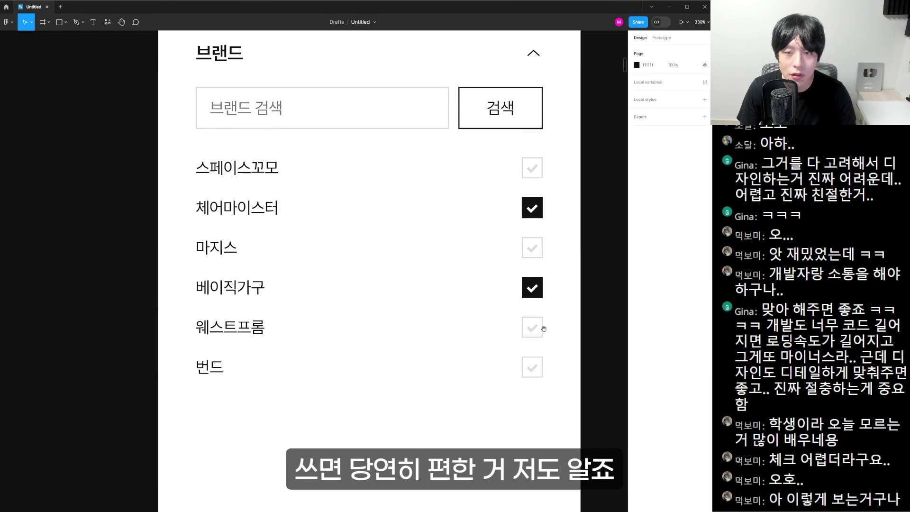
# Copy the light divider line and the 브랜드 heading row with its arrow below the brand checkbox list
pyautogui.scroll(-2, 405, 287)
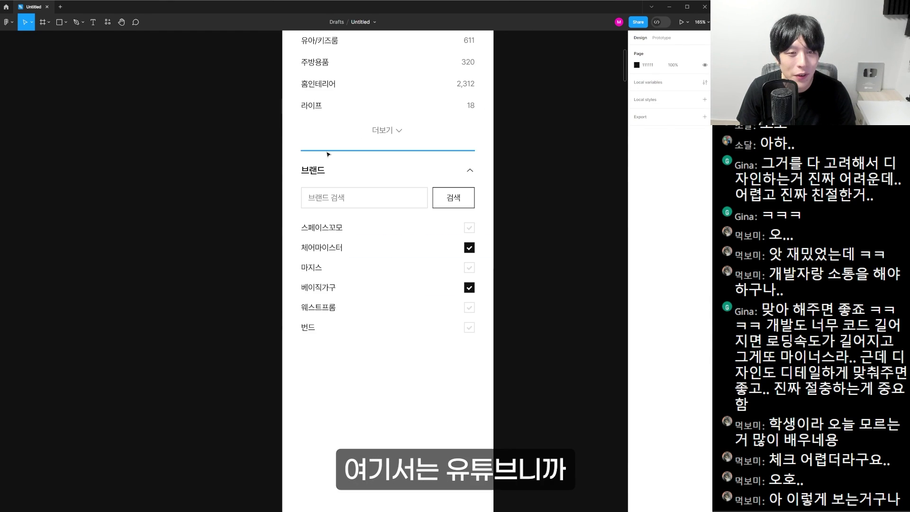
pyautogui.moveTo(285, 162); pyautogui.dragTo(490, 186)
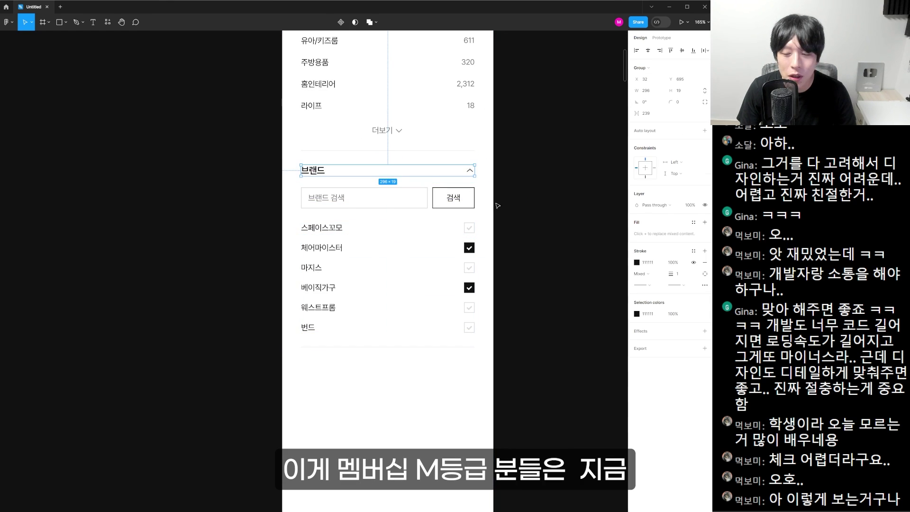
pyautogui.click(525, 288)
pyautogui.moveTo(500, 313); pyautogui.dragTo(496, 358)
pyautogui.moveTo(461, 160); pyautogui.dragTo(478, 102)
pyautogui.click(324, 156)
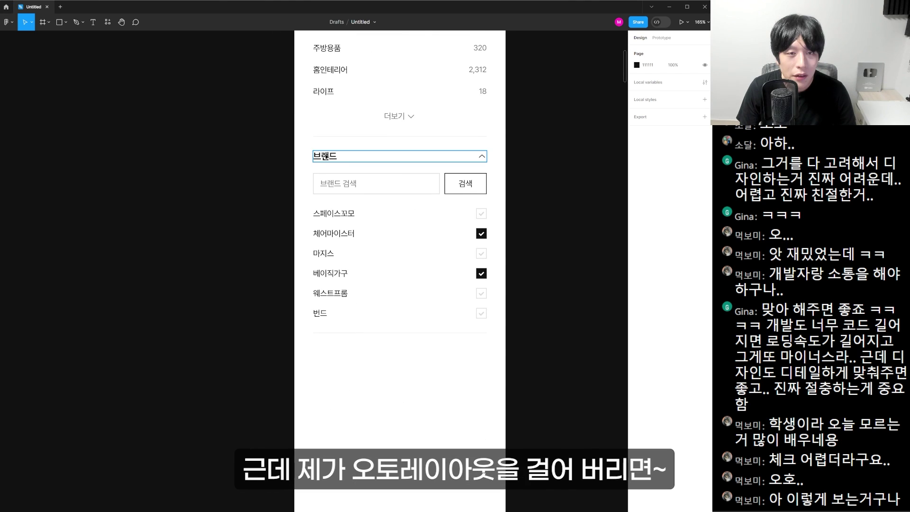
pyautogui.moveTo(325, 156); pyautogui.dragTo(332, 353)
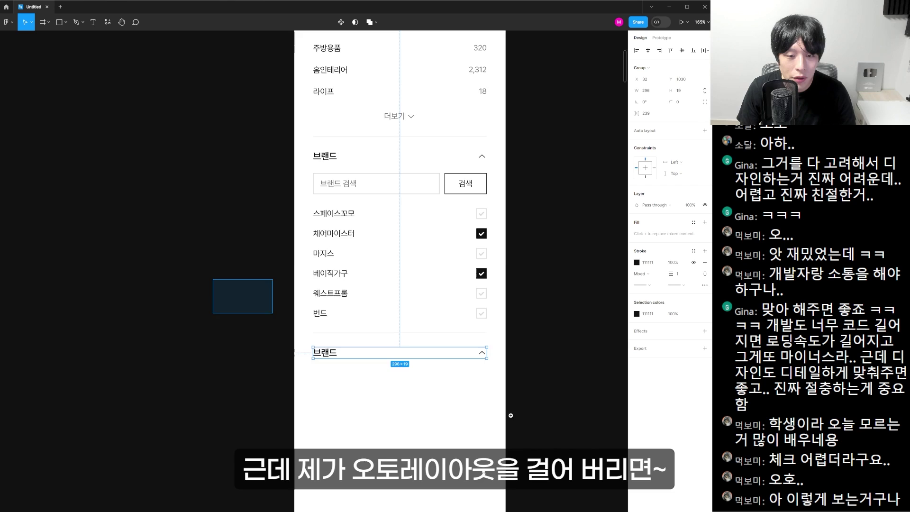
# Change the text of the copied 브랜드 heading to 사이즈
pyautogui.scroll(5, 253, 331)
pyautogui.scroll(-1, 232, 299)
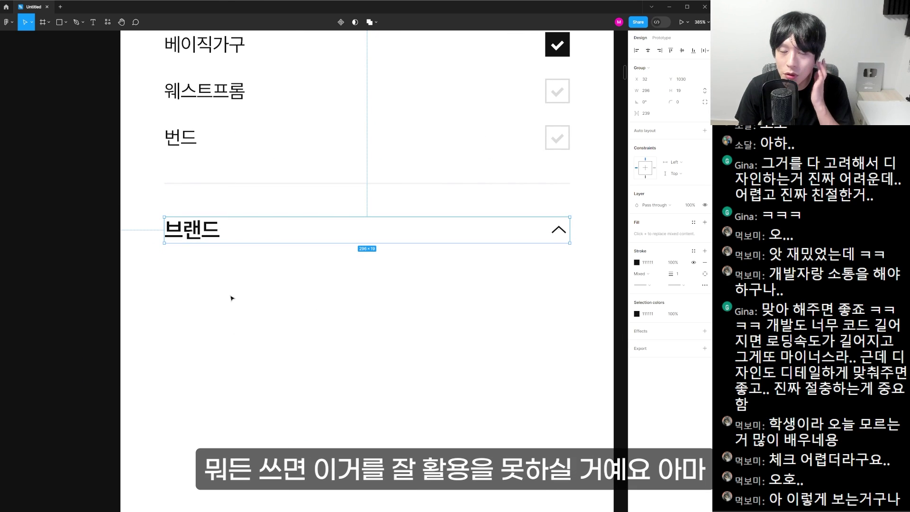
pyautogui.click(214, 291)
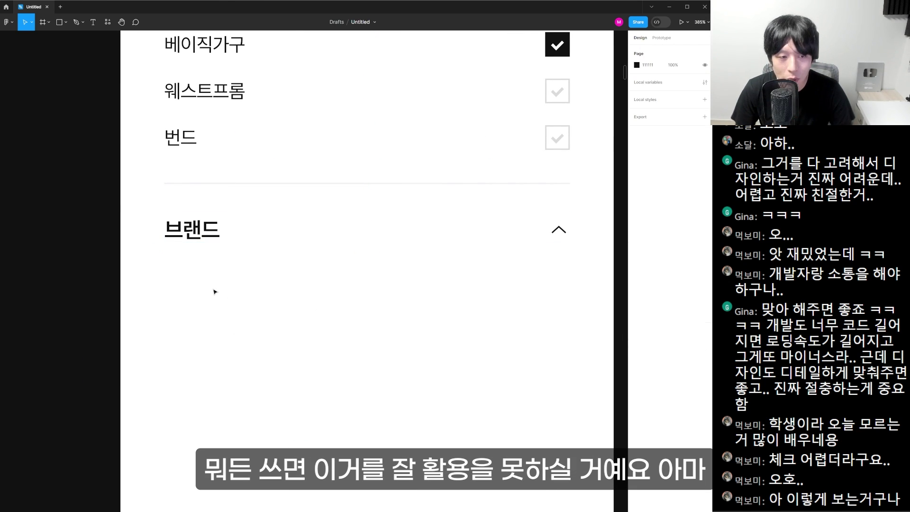
pyautogui.click(180, 230)
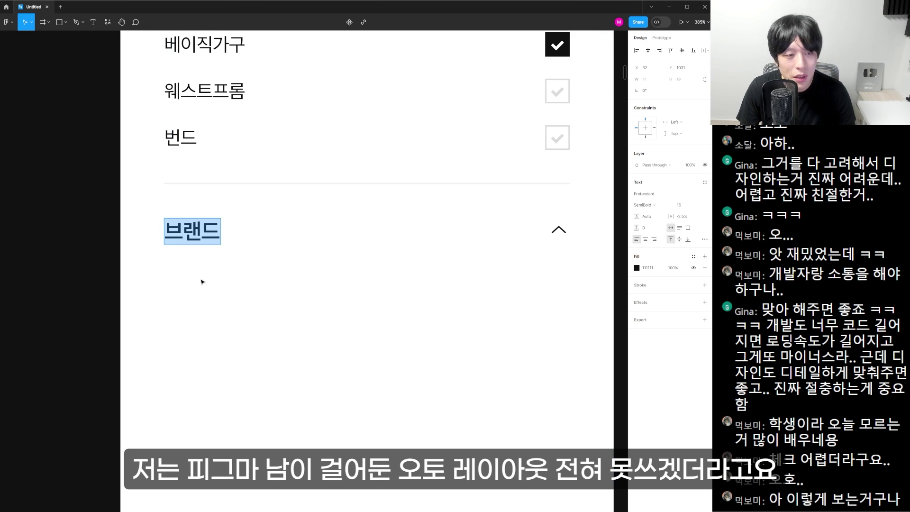
pyautogui.click(196, 270)
pyautogui.click(192, 230)
pyautogui.doubleClick(192, 230)
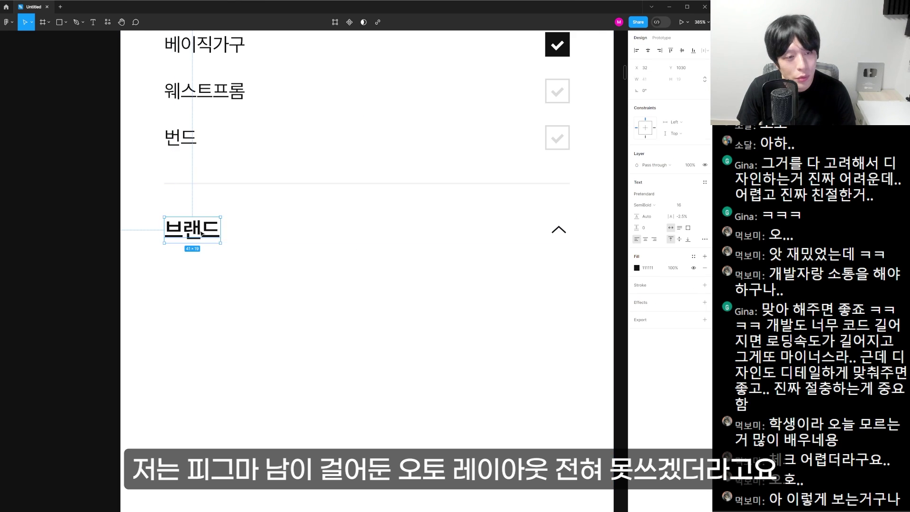
pyautogui.doubleClick(192, 230)
pyautogui.press('BackSpace')
pyautogui.write('사이즈')
pyautogui.press('Escape')
# Copy the brand checkbox list below the 사이즈 heading and change its first two labels to 100×200 and 300×600
pyautogui.scroll(5, 356, 252)
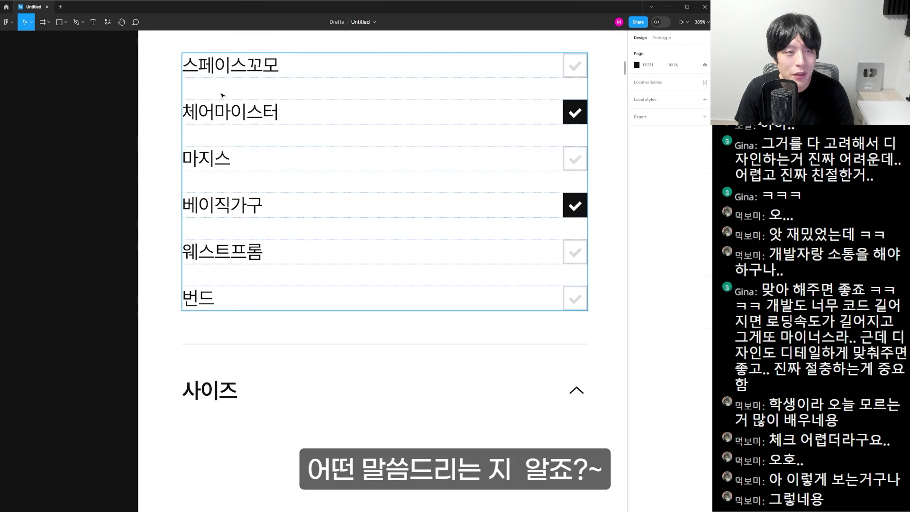
pyautogui.hotkey('ctrl', 'v')
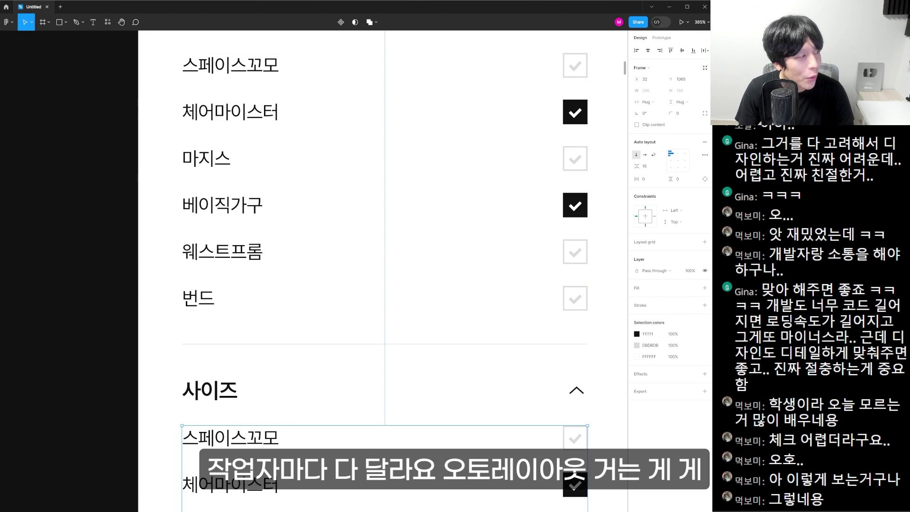
pyautogui.scroll(-5, 211, 270)
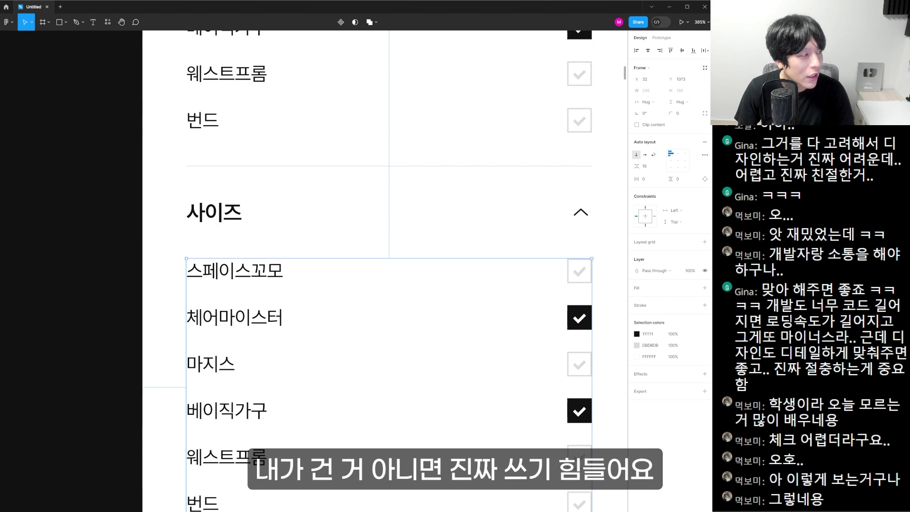
pyautogui.scroll(-3, 379, 270)
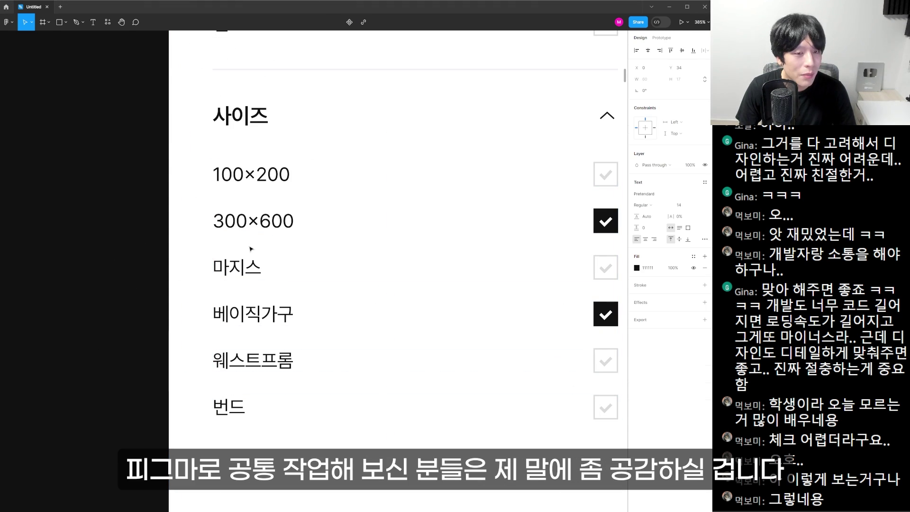
# Change the last four size labels to 600×1000, 800×1100, 900×1200 and 1000×1600
pyautogui.doubleClick(250, 249)
pyautogui.write('600×1000')
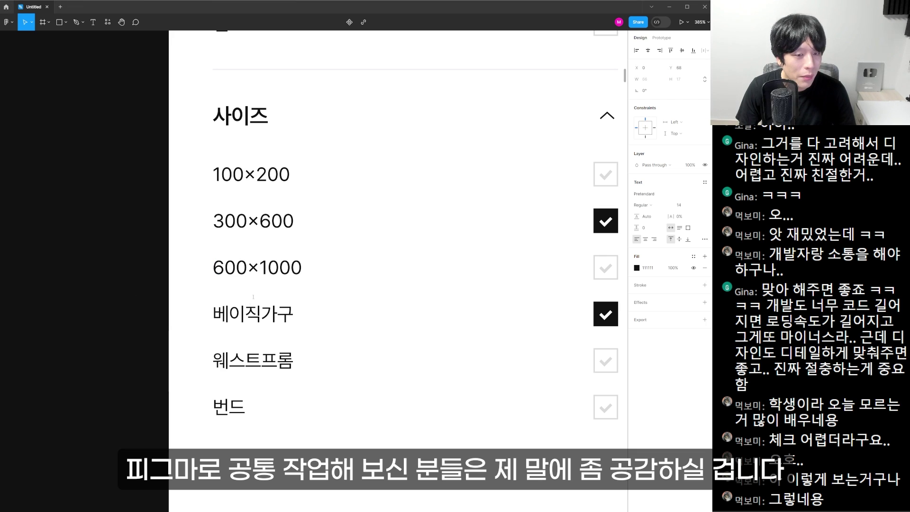
pyautogui.doubleClick(253, 297)
pyautogui.write('800×1100')
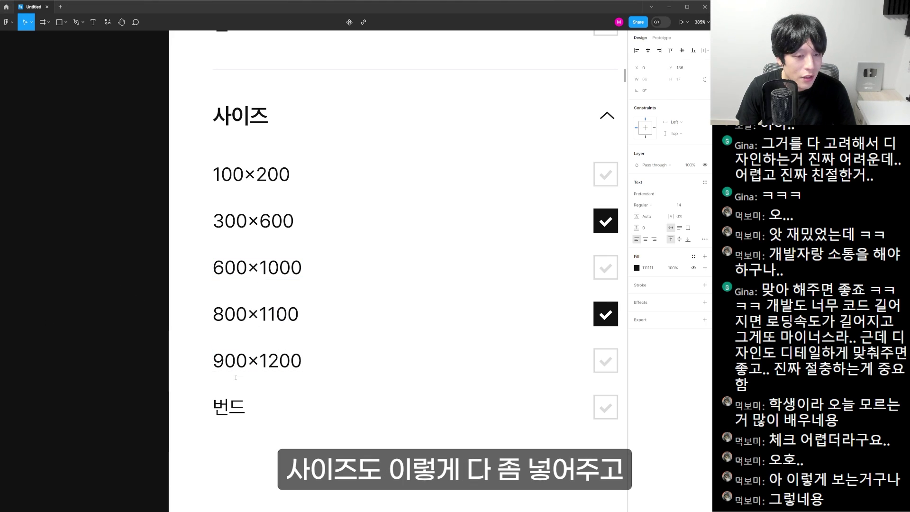
pyautogui.doubleClick(229, 407)
pyautogui.write('1000×1600')
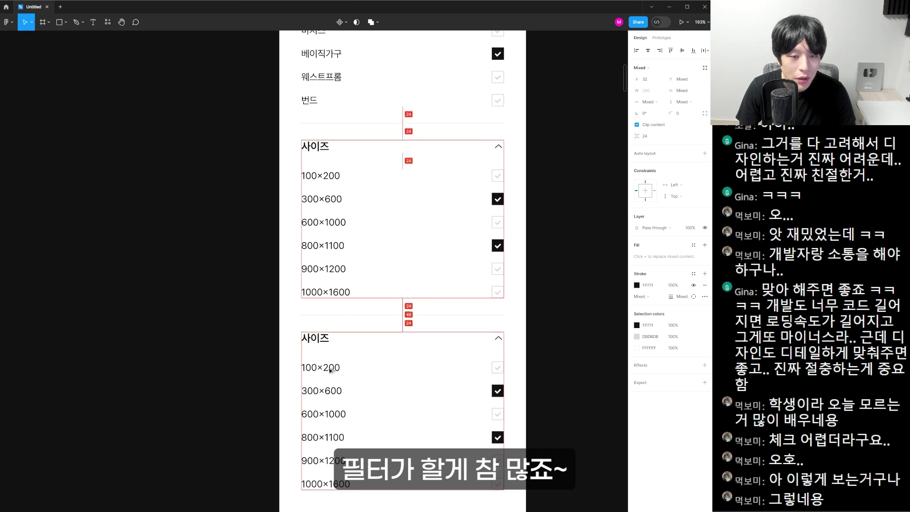
# Duplicate the 사이즈 section with its divider below itself and turn the copied checkboxes into round radio buttons with centre dots
pyautogui.scroll(-5, 330, 371)
pyautogui.moveTo(253, 263); pyautogui.dragTo(516, 400)
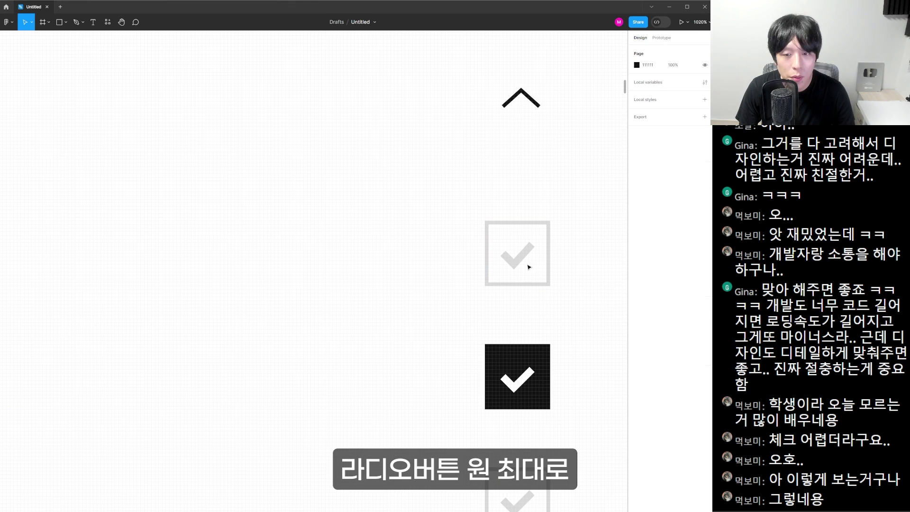
pyautogui.click(517, 253)
pyautogui.moveTo(493, 228); pyautogui.dragTo(517, 253)
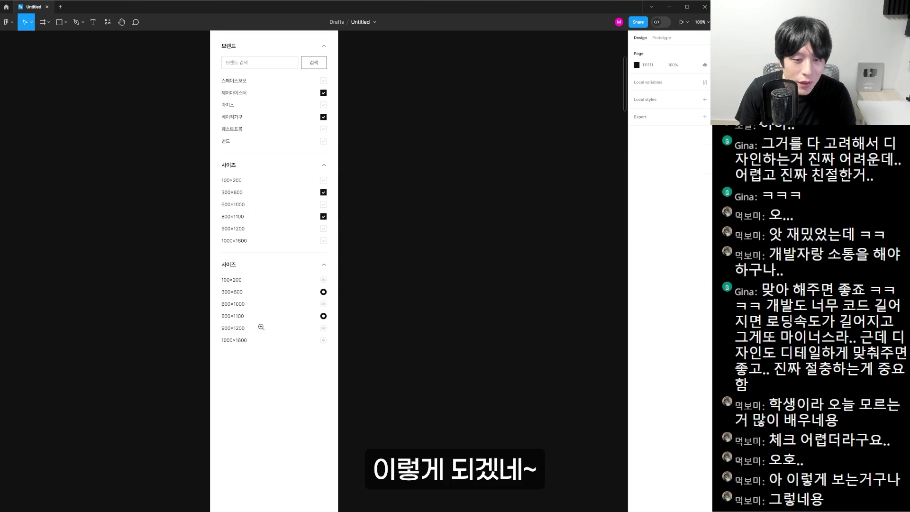
# Change the first four radio labels to 0원 ~ 20,000원, 20,000원 ~ 40,000원, 40,000원 ~ 60,000원 and 60,000원 ~ 80,000원
pyautogui.scroll(3, 355, 293)
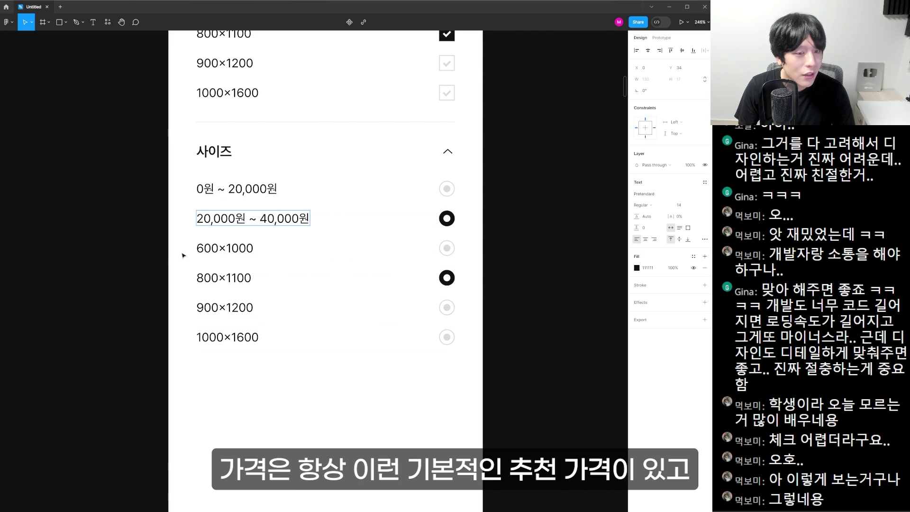
pyautogui.press('Tab')
pyautogui.press('Return')
pyautogui.write('40,000원 ~ 60,000원')
pyautogui.press('Escape')
pyautogui.press('Tab')
pyautogui.press('Return')
pyautogui.write('60,000원 ~ 80,000원')
pyautogui.press('Escape')
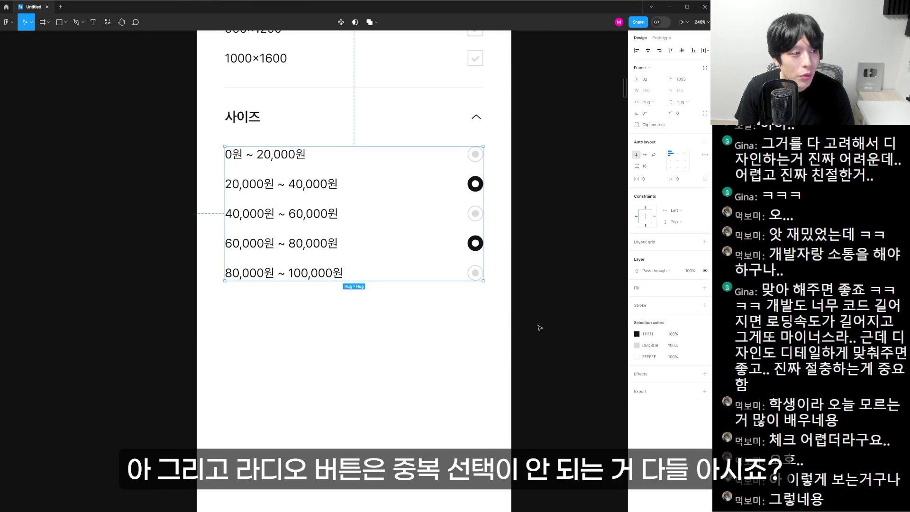
# Restyle the 20,000원 ~ 40,000원 radio button as unselected, with a DBDBDB dot, no fill and a light grey outline
pyautogui.click(539, 327)
pyautogui.scroll(6, 407, 199)
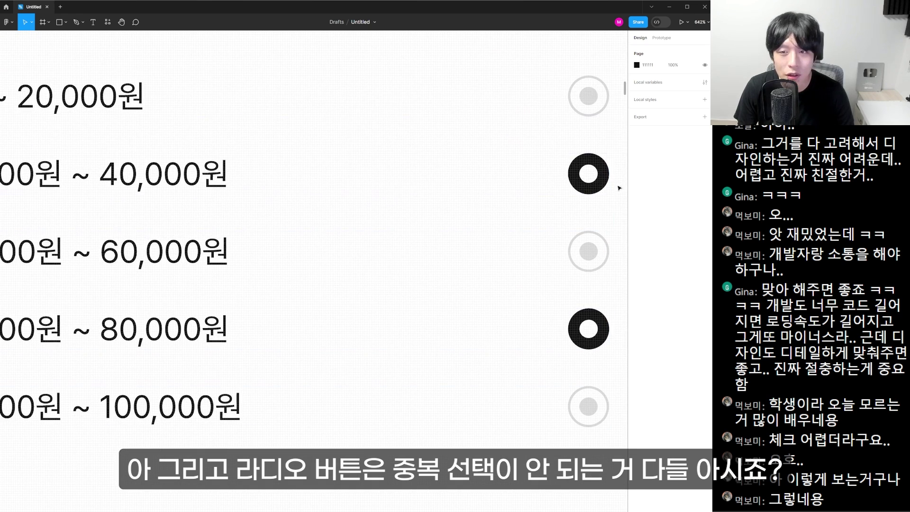
pyautogui.click(588, 174)
pyautogui.click(588, 174)
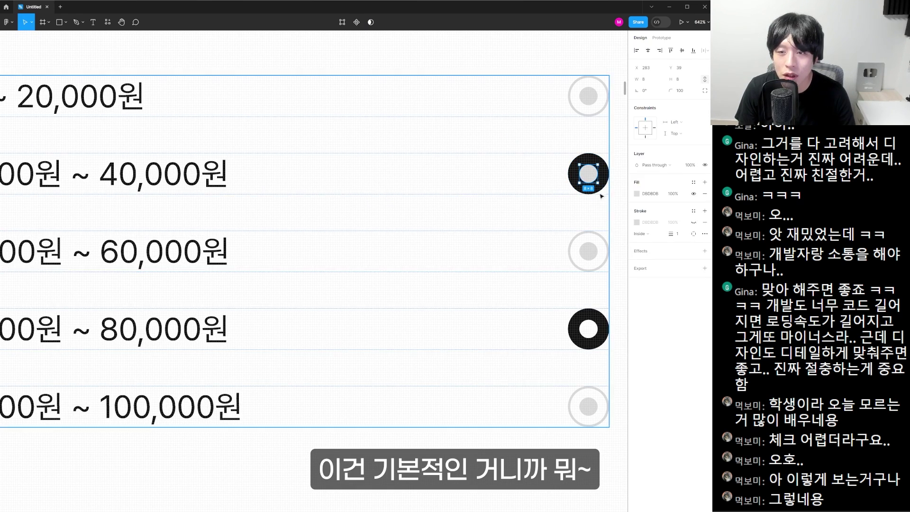
pyautogui.press('Escape')
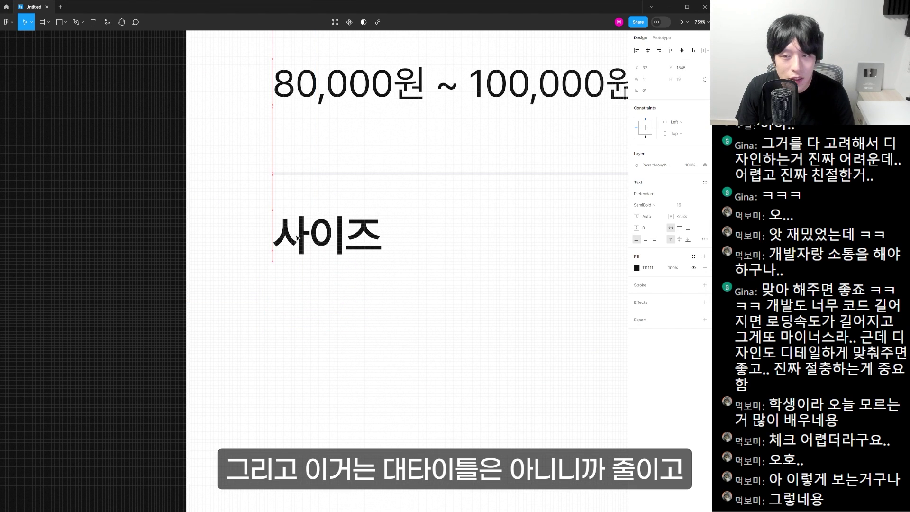
# Reduce the copied 사이즈 heading below the price list to size 14 and change its text to 직접입력
pyautogui.press('ctrl+shift+less')
pyautogui.press('ctrl+shift+less')
pyautogui.doubleClick(326, 234)
pyautogui.write('직업입')
pyautogui.write('력')
pyautogui.press('Escape')
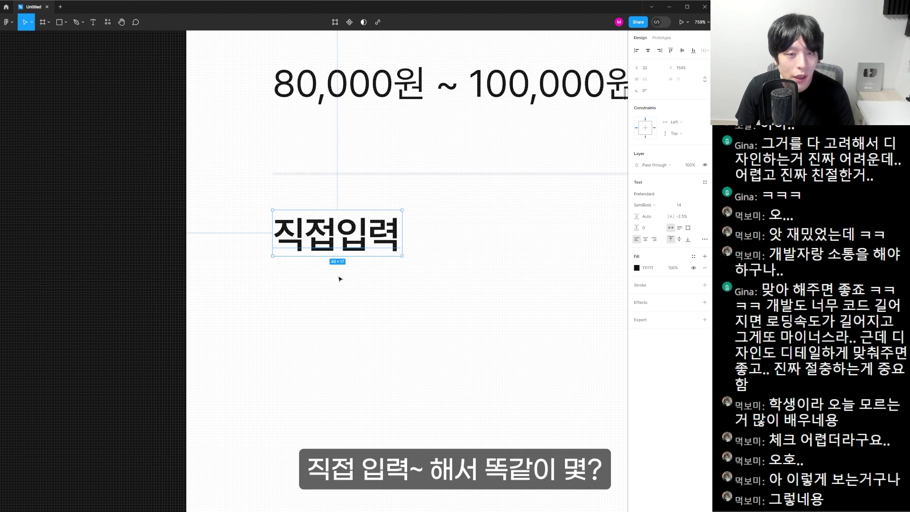
pyautogui.press('Escape')
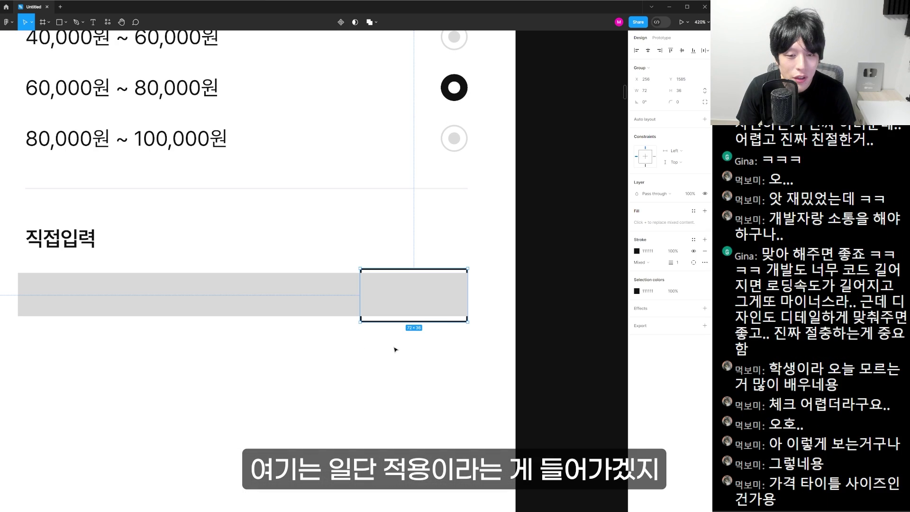
# Place a 적용 button below 직접입력 and narrow the grey rectangle beside it to a width of 100
pyautogui.click(450, 300)
pyautogui.moveTo(469, 298); pyautogui.dragTo(362, 297)
pyautogui.scroll(3, 327, 262)
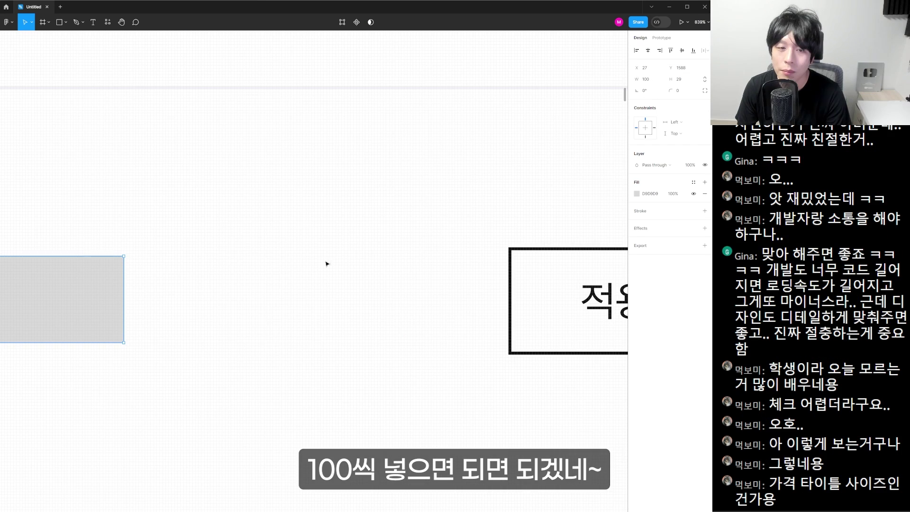
# Turn the grey rectangle into two light grey outlined input boxes and place a ~ between them
pyautogui.scroll(-2, 368, 302)
pyautogui.scroll(2, 548, 300)
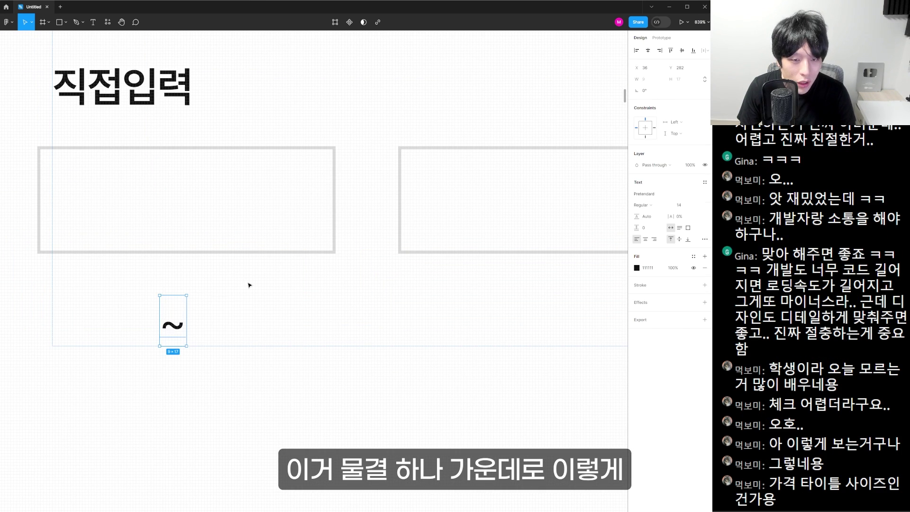
pyautogui.moveTo(173, 323); pyautogui.dragTo(368, 195)
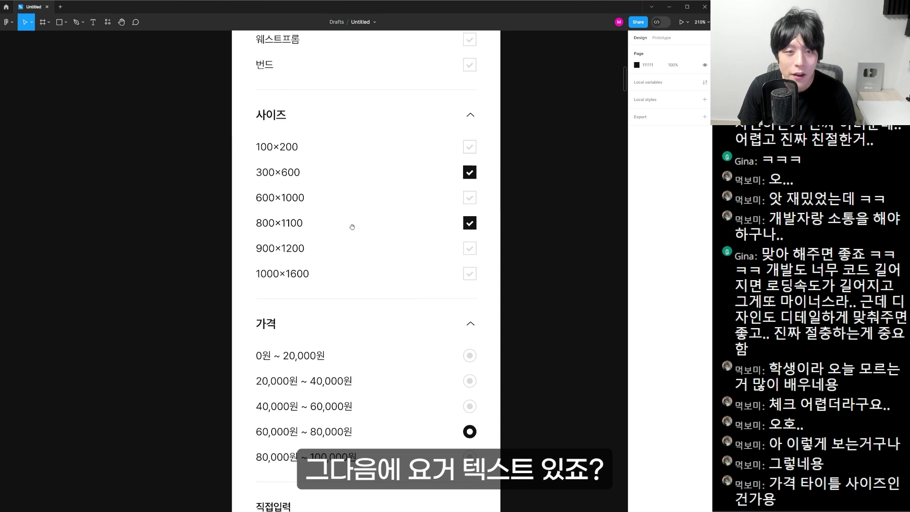
# Copy the 브랜드 검색 placeholder into the first price input box and change its text to 10,000
pyautogui.scroll(3, 326, 200)
pyautogui.click(326, 199)
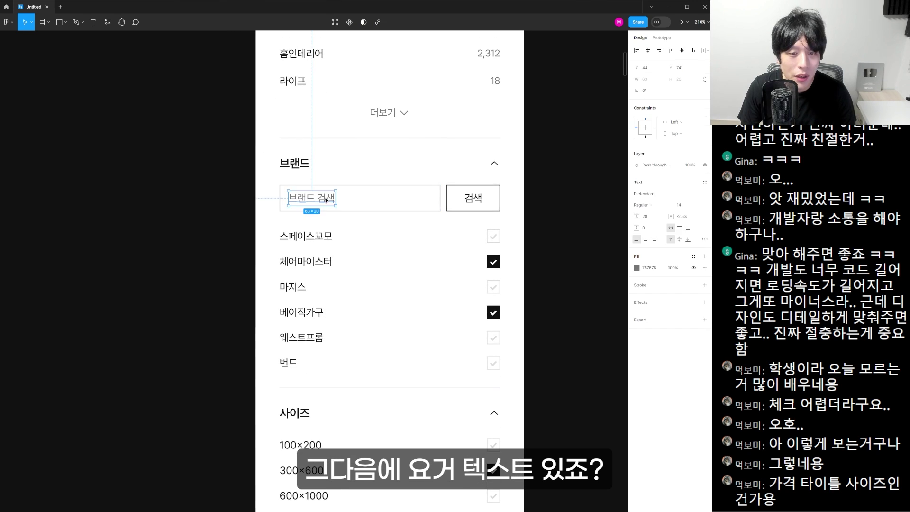
pyautogui.scroll(-6, 326, 200)
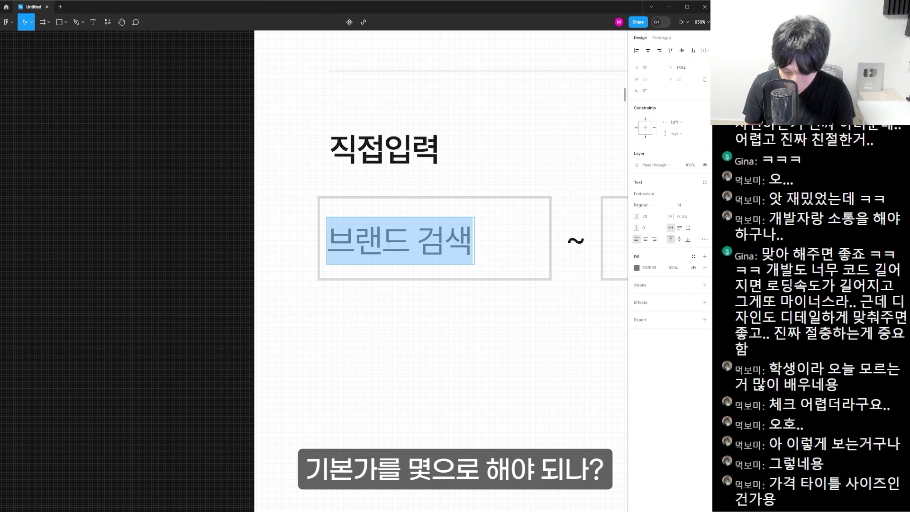
pyautogui.write('10,000')
pyautogui.press('Escape')
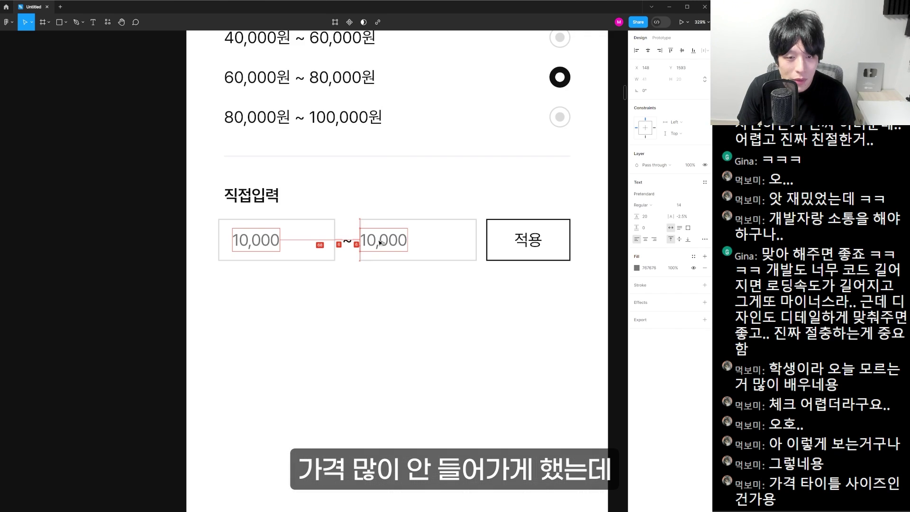
# Place a copy of the 10,000 placeholder in the second price input box and change it to 100,000,000
pyautogui.moveTo(380, 243); pyautogui.dragTo(395, 242)
pyautogui.doubleClick(401, 246)
pyautogui.write('0')
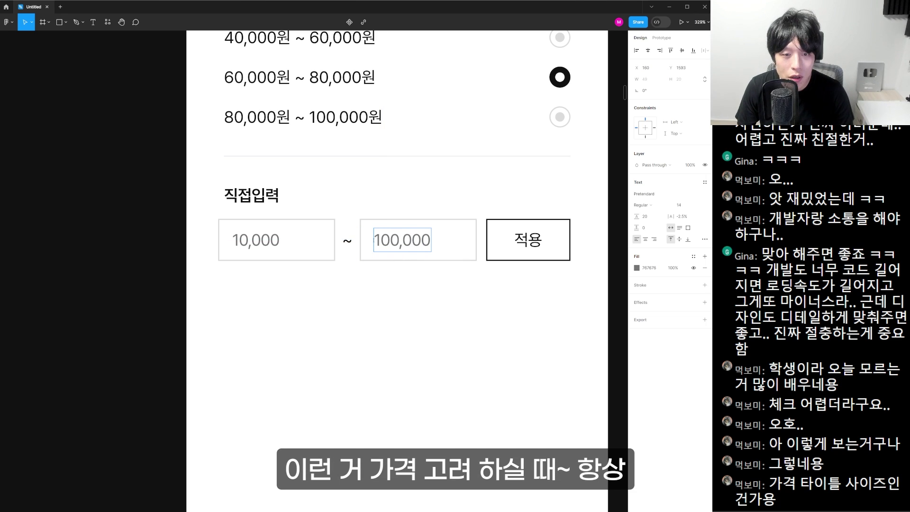
pyautogui.hotkey('shift', 'Home')
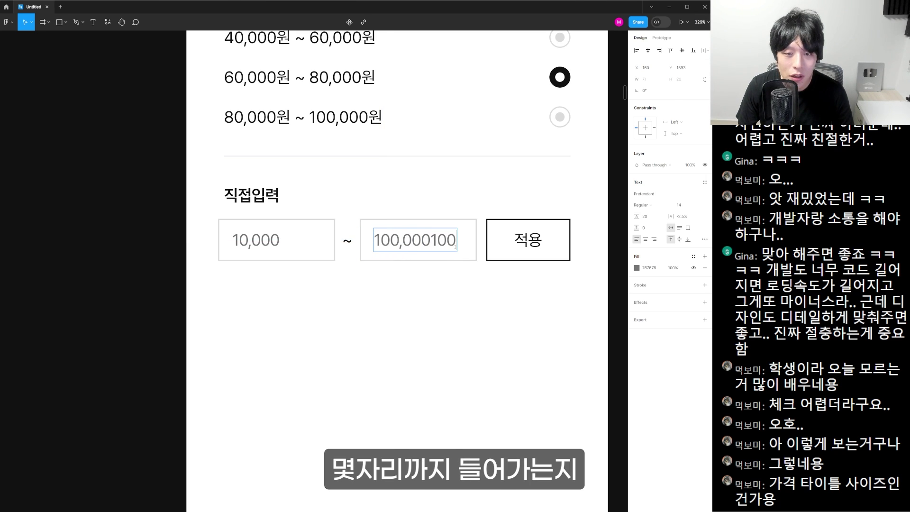
pyautogui.click(431, 242)
pyautogui.write(',')
pyautogui.moveTo(432, 242); pyautogui.dragTo(488, 250)
pyautogui.write('0')
pyautogui.press('Escape')
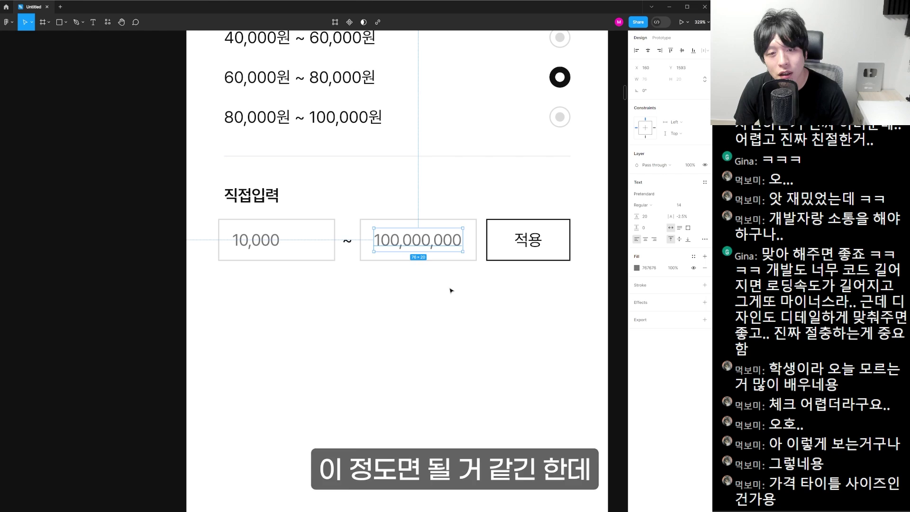
# Change the text in the second price input box to 999,999,999
pyautogui.press('Escape')
pyautogui.press('z')
pyautogui.moveTo(136, 163); pyautogui.dragTo(602, 304)
pyautogui.doubleClick(417, 284)
pyautogui.write('999,9')
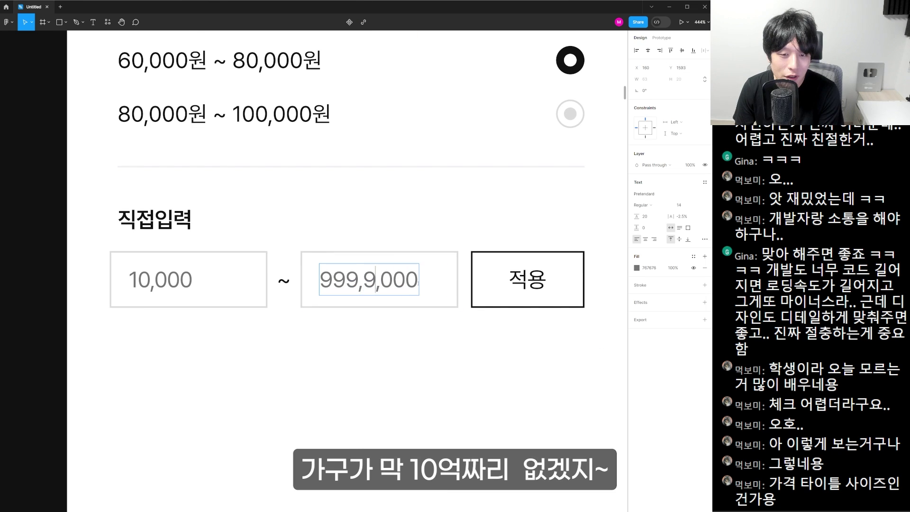
pyautogui.write('99')
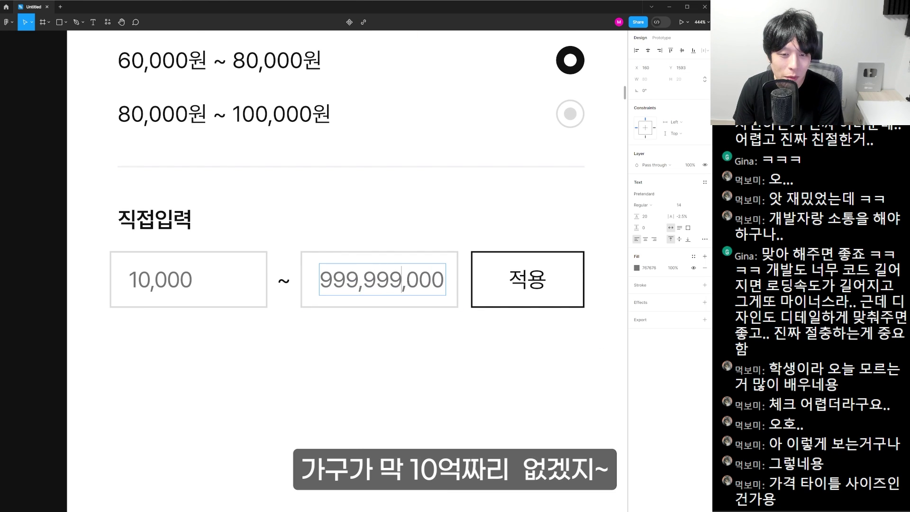
pyautogui.press('Right')
pyautogui.hotkey('shift', 'End')
pyautogui.write('999')
pyautogui.press('Escape')
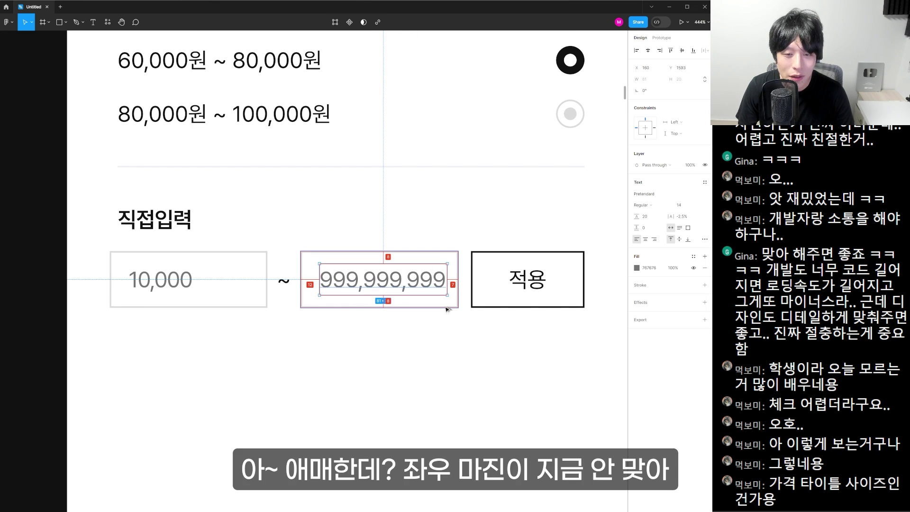
# Widen the second price input box to 105, narrow the 적용 button beside it and recentre the button's label
pyautogui.click(391, 307)
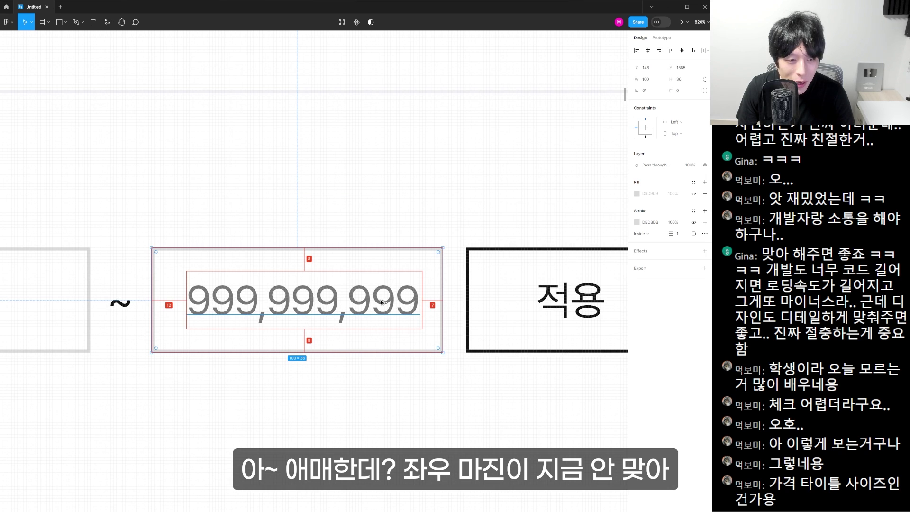
pyautogui.hscroll(-5, 402, 307)
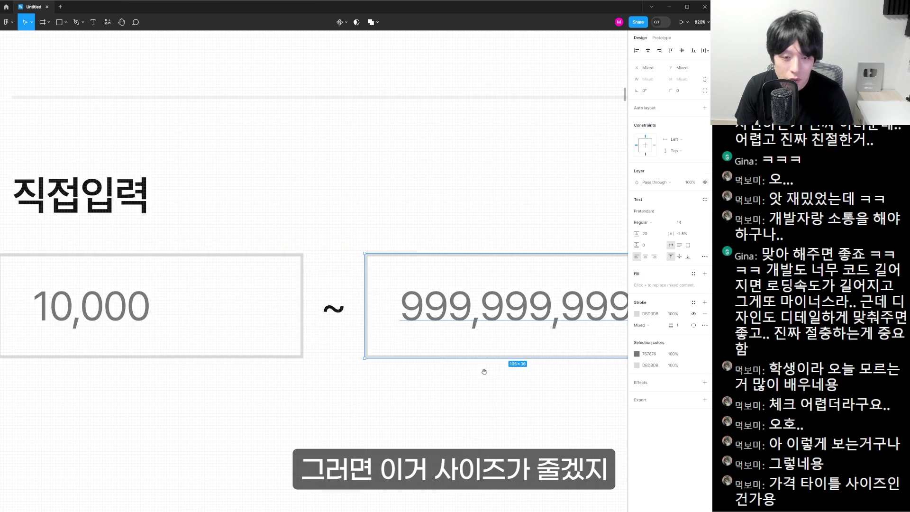
pyautogui.hscroll(8, 401, 307)
pyautogui.click(340, 331)
pyautogui.moveTo(315, 313); pyautogui.dragTo(323, 314)
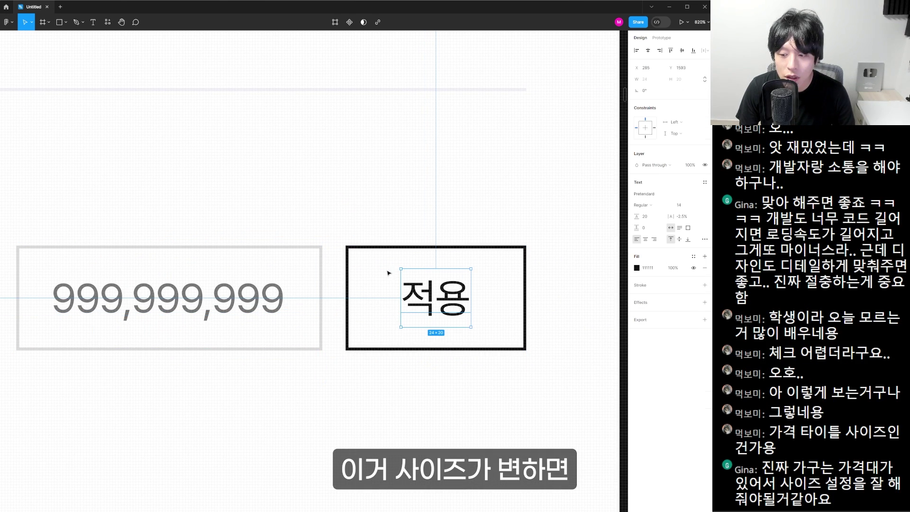
# Narrow the 검색 button in the 브랜드 section to match the width of the 적용 button
pyautogui.scroll(-3, 433, 255)
pyautogui.moveTo(426, 272); pyautogui.dragTo(426, 314)
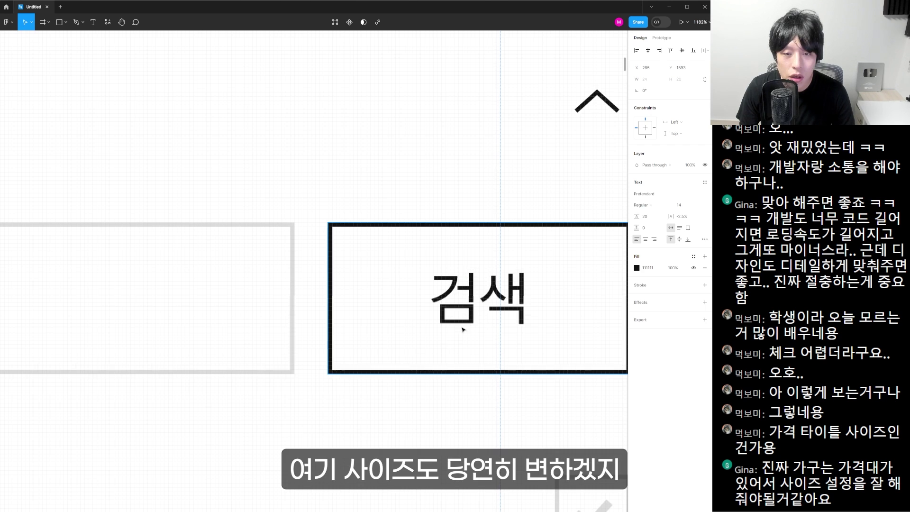
pyautogui.click(420, 361)
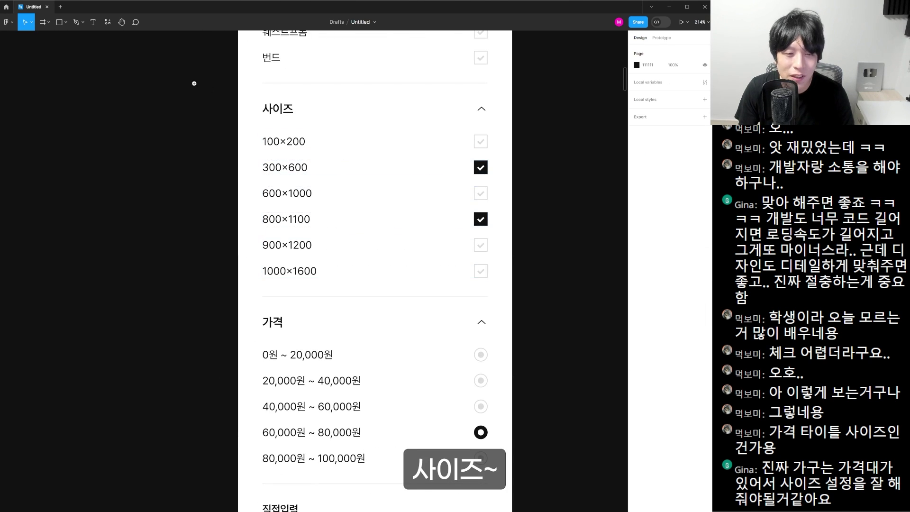
# Look over the 브랜드, 사이즈 and 가격 option lists in the filter panel
pyautogui.scroll(2, 284, 282)
pyautogui.click(284, 281)
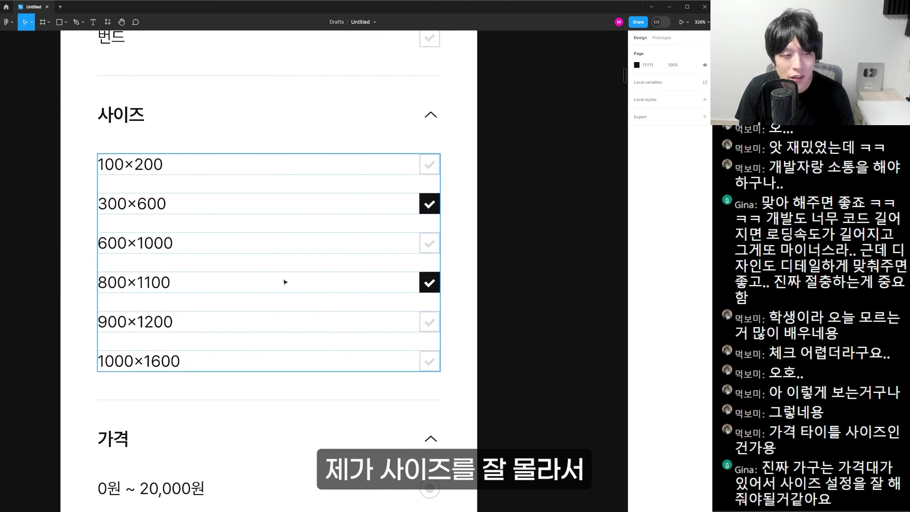
pyautogui.hscroll(-3, 285, 282)
pyautogui.scroll(-1, 284, 281)
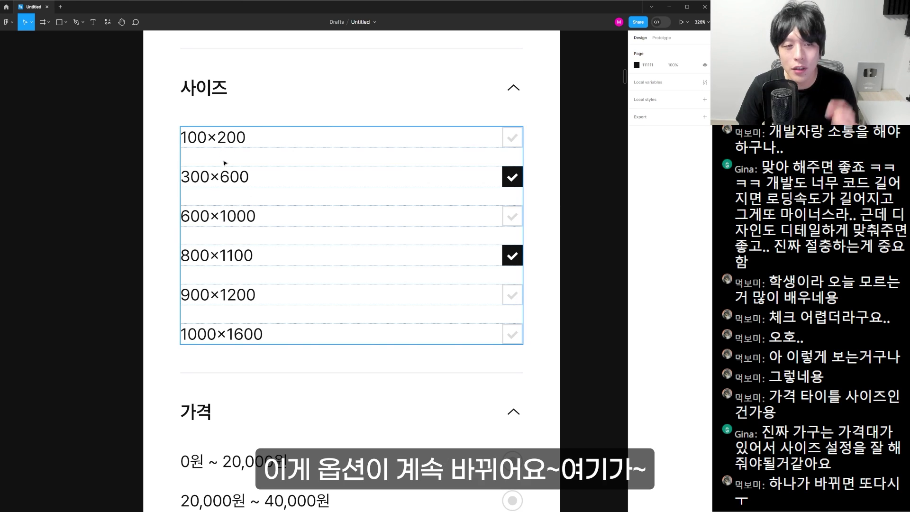
pyautogui.scroll(-8, 487, 295)
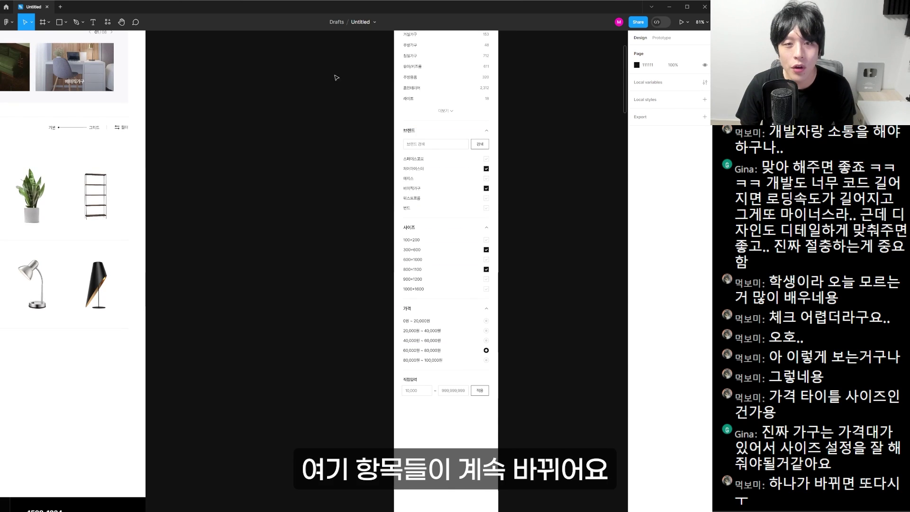
pyautogui.scroll(5, 421, 204)
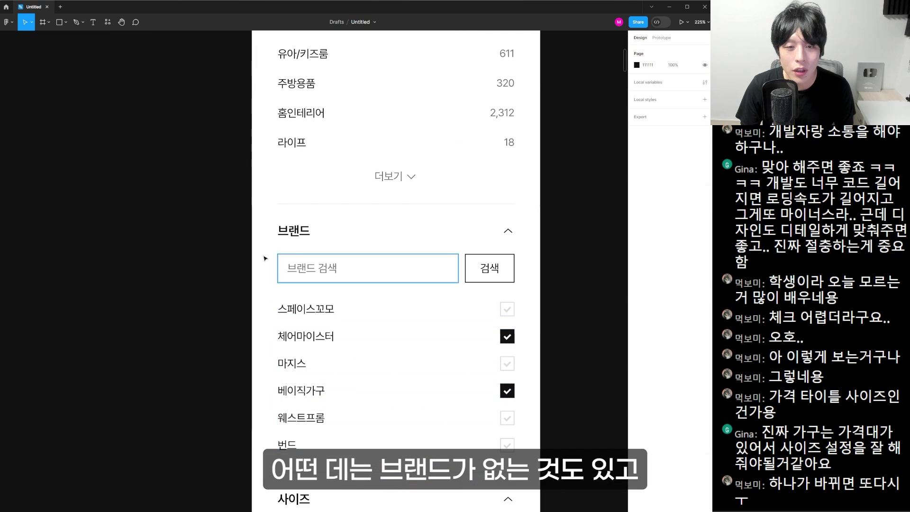
pyautogui.moveTo(218, 221); pyautogui.dragTo(536, 388)
pyautogui.moveTo(528, 336); pyautogui.dragTo(528, 108)
pyautogui.press('Escape')
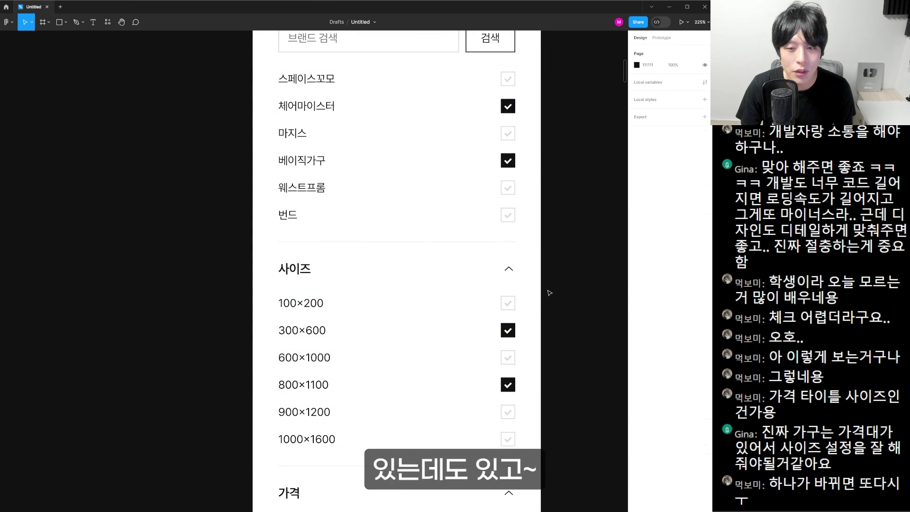
# Add a 색상 section below 직접입력, round a 43 × 43 grey square into a circle and repeat it as five labelled swatches
pyautogui.scroll(-7, 488, 393)
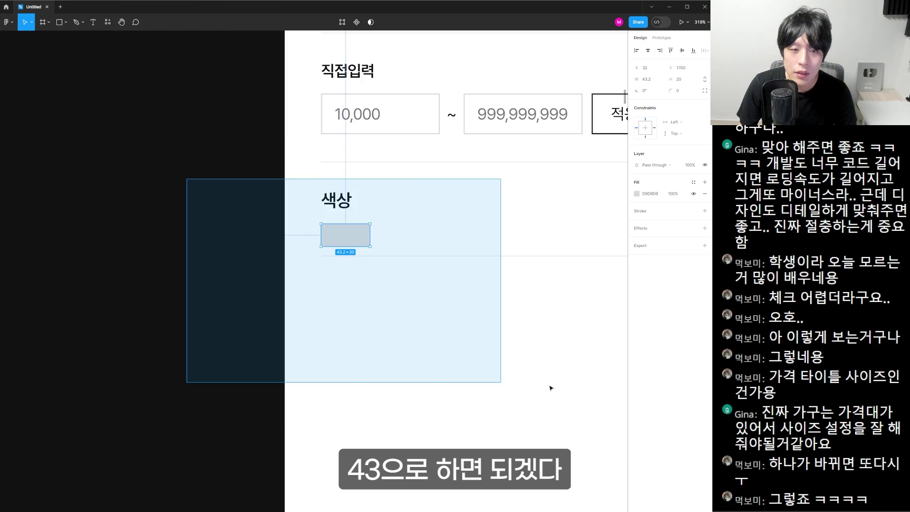
pyautogui.scroll(5, 548, 386)
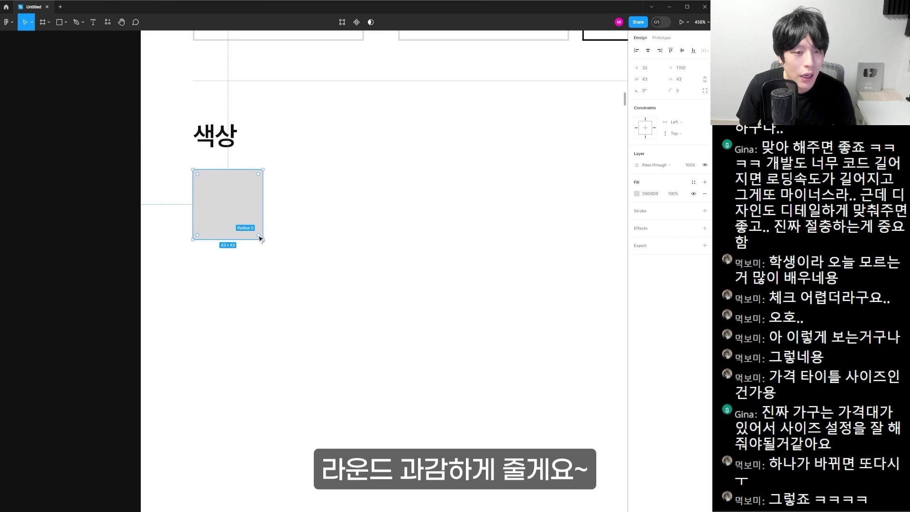
pyautogui.moveTo(244, 227); pyautogui.dragTo(357, 272)
pyautogui.press('Escape')
pyautogui.scroll(5, 426, 200)
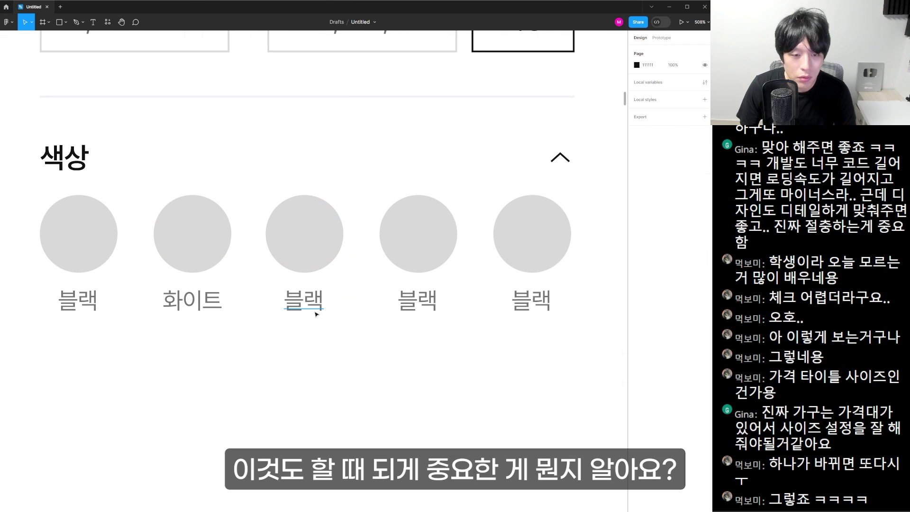
# Centre-align the text of the third, fourth and fifth 블랙 swatch labels
pyautogui.click(316, 313)
pyautogui.press('Escape')
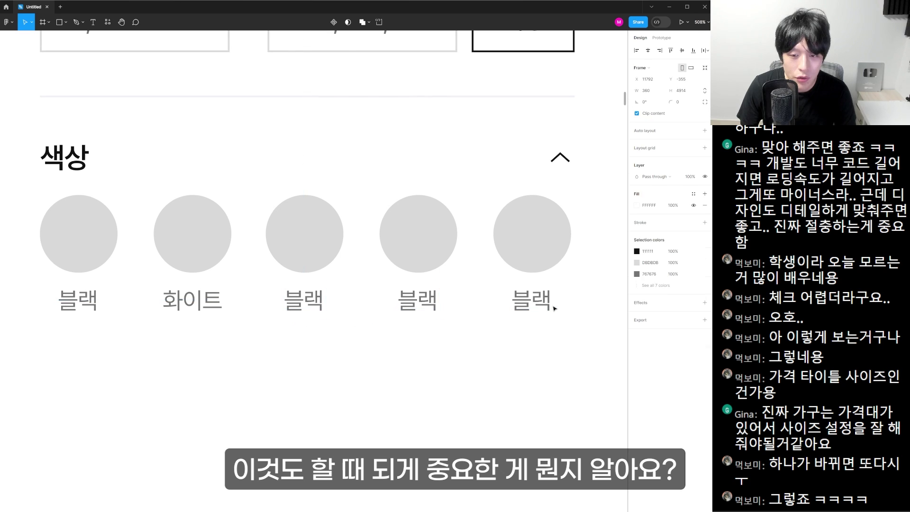
pyautogui.click(530, 301)
pyautogui.keyDown('shift'); pyautogui.click(417, 301); pyautogui.keyUp('shift')
pyautogui.keyDown('shift'); pyautogui.click(302, 303); pyautogui.keyUp('shift')
pyautogui.click(644, 257)
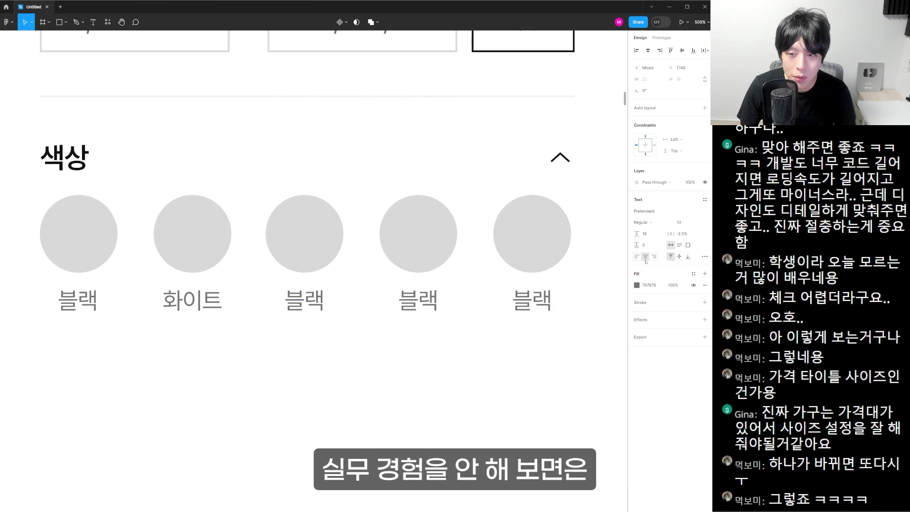
# Change the label under the third colour swatch to 그레이
pyautogui.doubleClick(306, 300)
pyautogui.write('ㄱ')
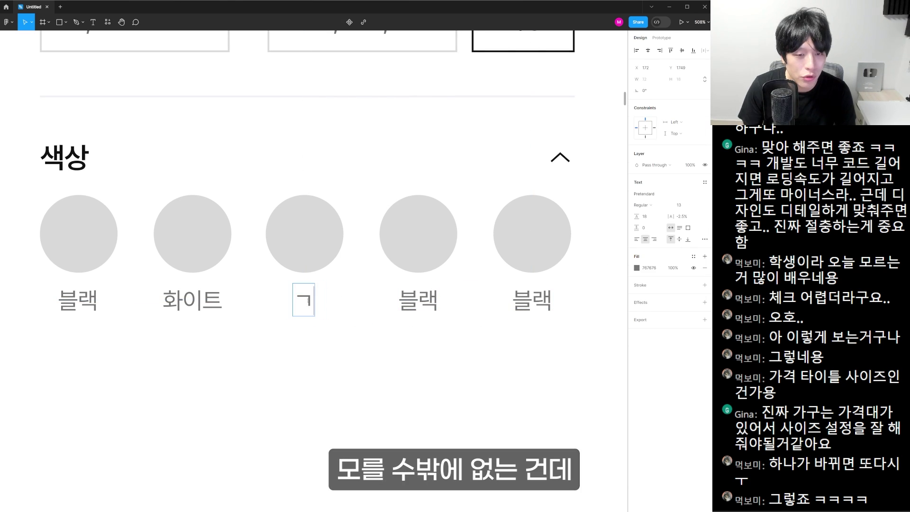
pyautogui.write('레이')
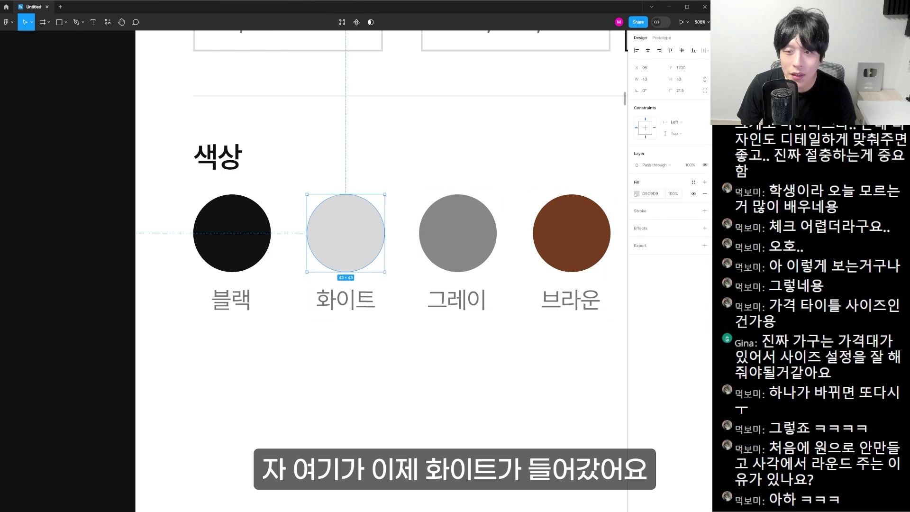
# Fill the 화이트 swatch with FFFFFF and add an inside F1F1F5 stroke of width 1
pyautogui.click(636, 193)
pyautogui.click(555, 214)
pyautogui.click(374, 398)
pyautogui.click(331, 256)
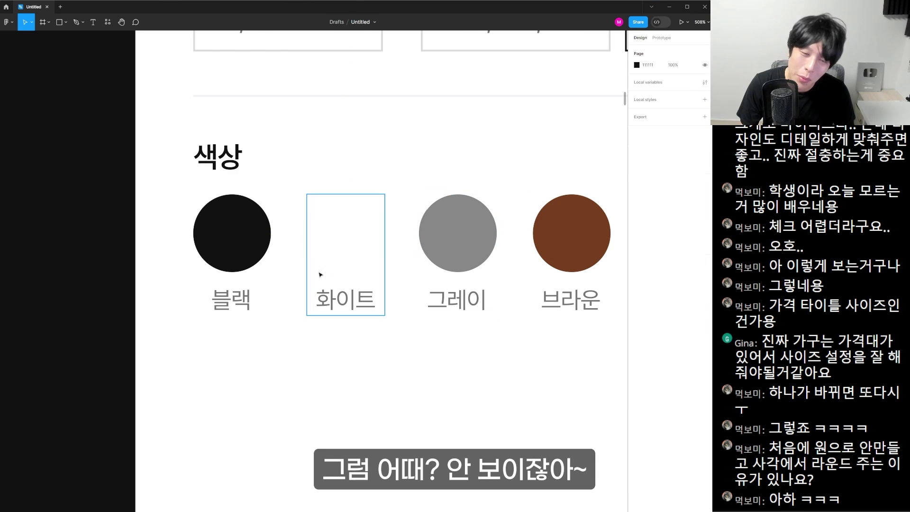
pyautogui.click(705, 211)
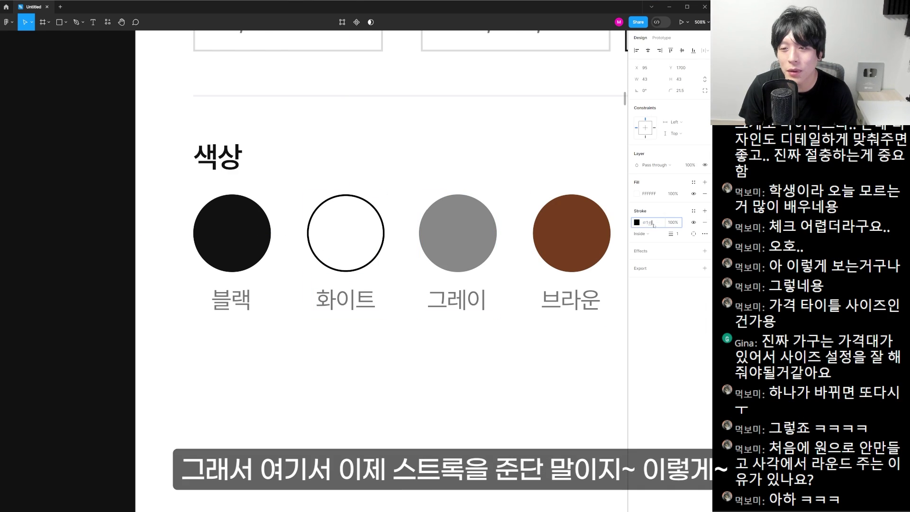
pyautogui.press('Return')
pyautogui.press('Escape')
# Give the other colour swatches the same F1F1F5 stroke and duplicate the swatch row twice below
pyautogui.scroll(3, 426, 219)
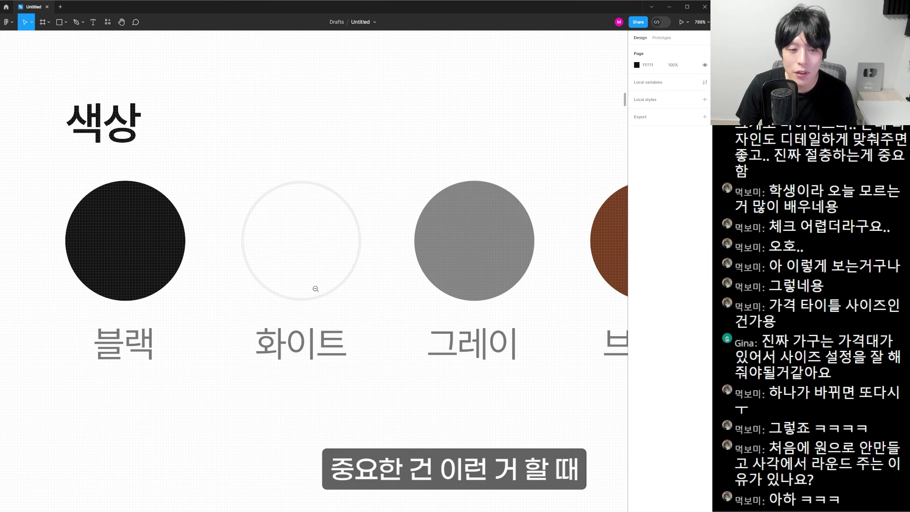
pyautogui.scroll(-5, 315, 289)
pyautogui.scroll(5, 189, 245)
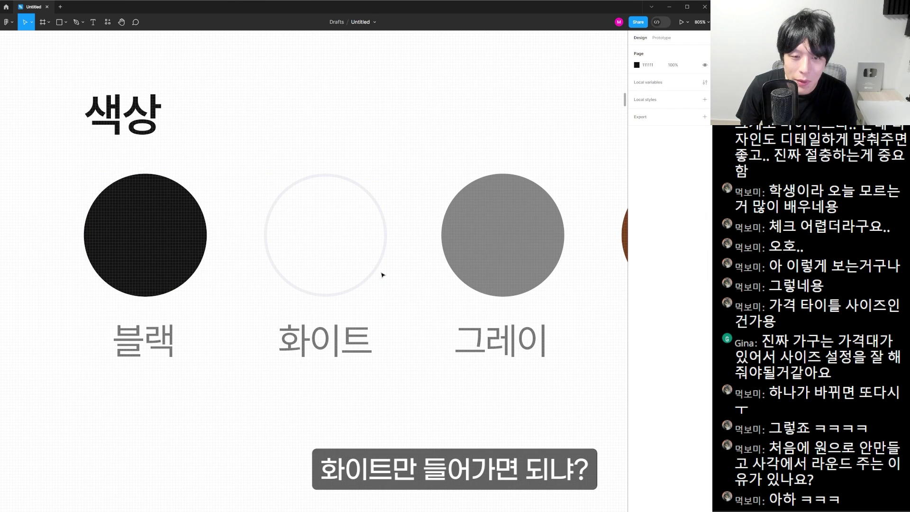
pyautogui.click(162, 257)
pyautogui.scroll(-4, 412, 303)
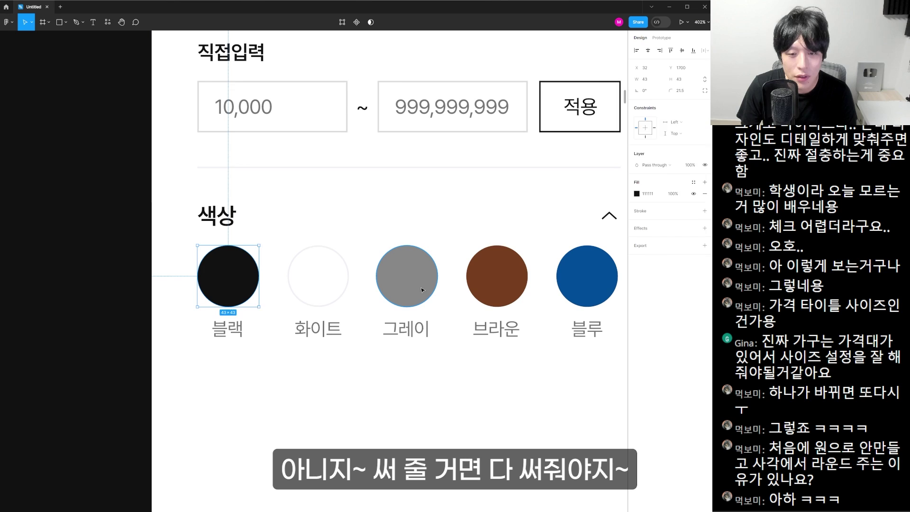
pyautogui.press('Escape')
pyautogui.scroll(-3, 332, 303)
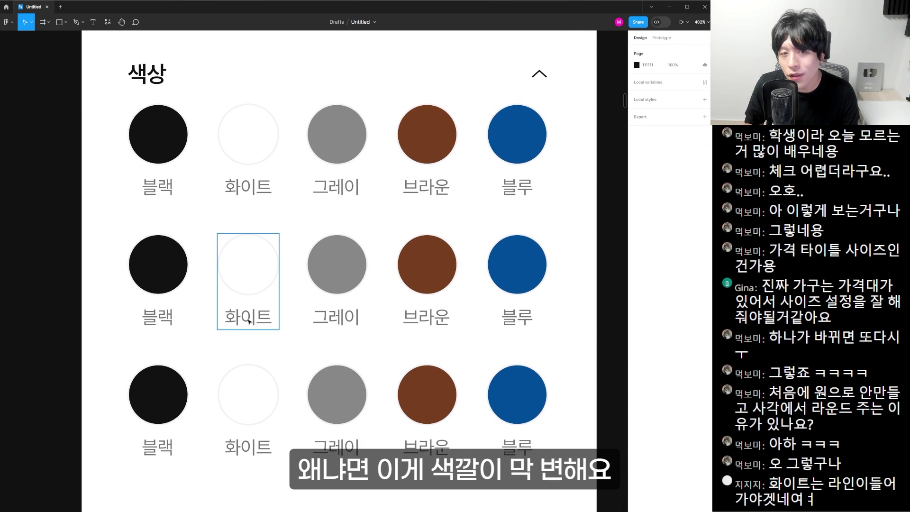
# Examine the fill and stroke of individual 그레이, 블루, 브라운 and 화이트 swatches in the 색상 section
pyautogui.scroll(3, 244, 315)
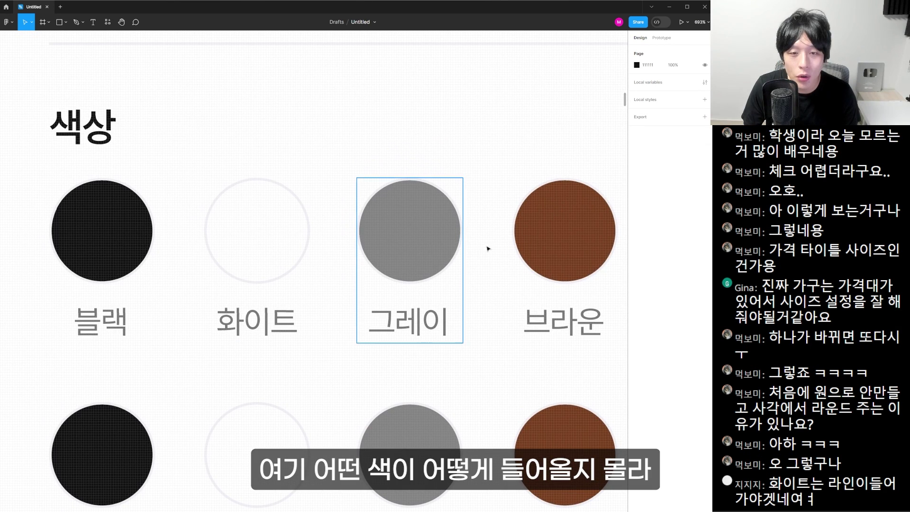
pyautogui.click(444, 242)
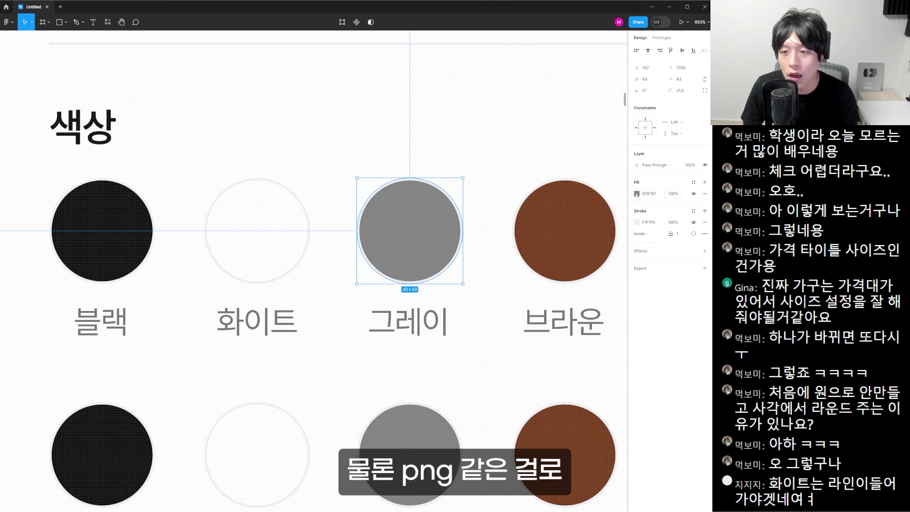
pyautogui.scroll(-5, 344, 161)
pyautogui.click(526, 304)
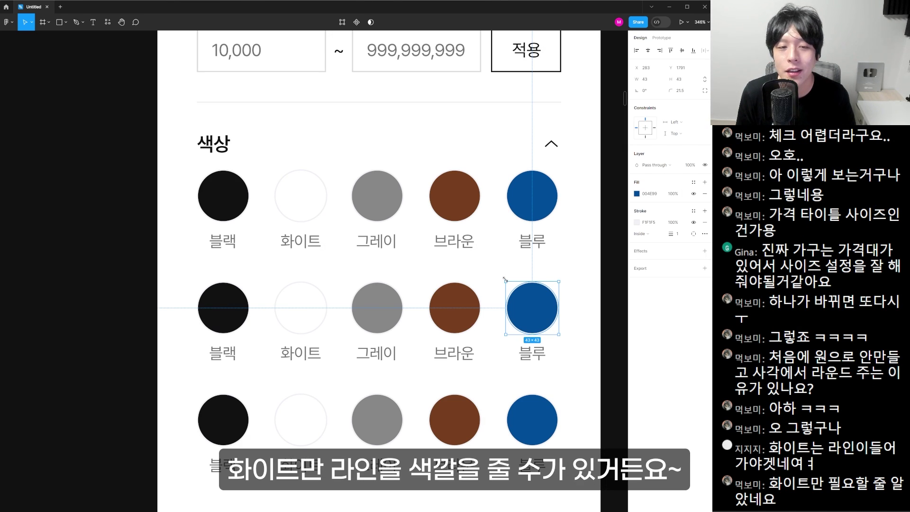
pyautogui.click(300, 208)
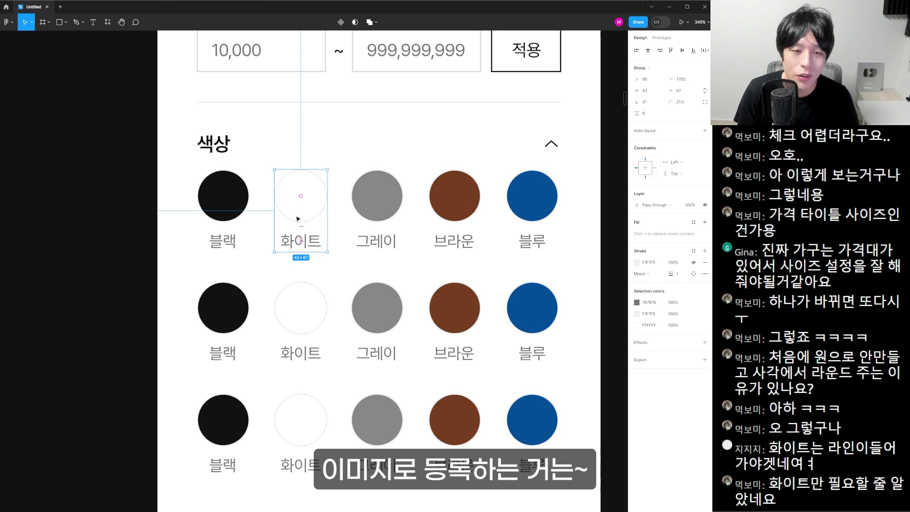
pyautogui.click(335, 269)
pyautogui.scroll(3, 471, 369)
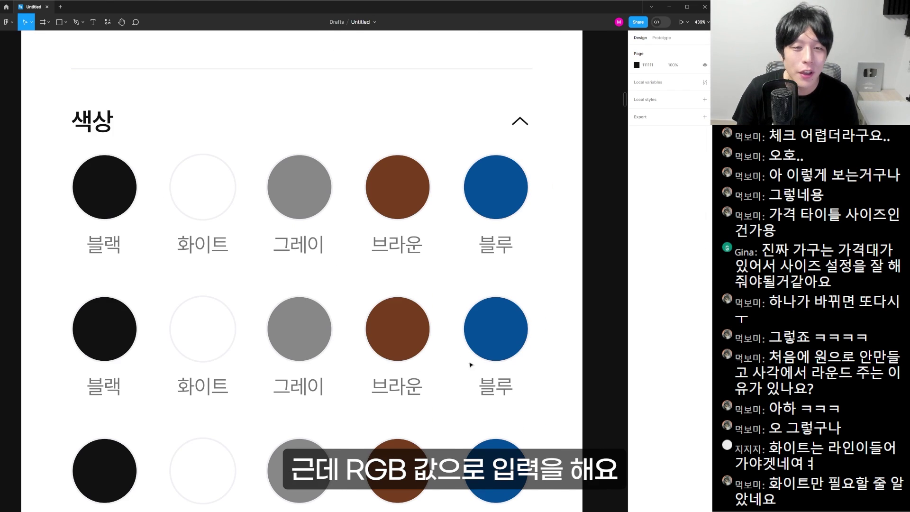
pyautogui.hscroll(-3, 471, 364)
pyautogui.click(391, 174)
pyautogui.click(379, 311)
pyautogui.click(502, 322)
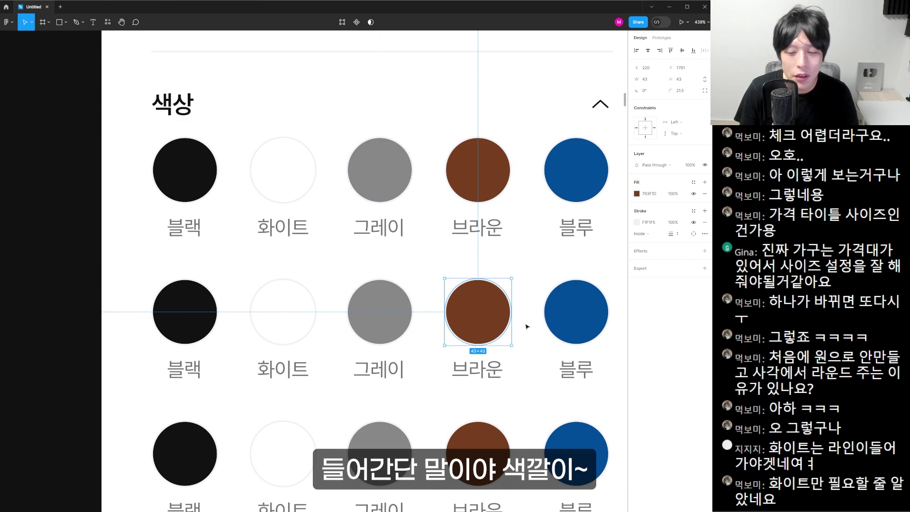
pyautogui.click(334, 247)
pyautogui.click(292, 178)
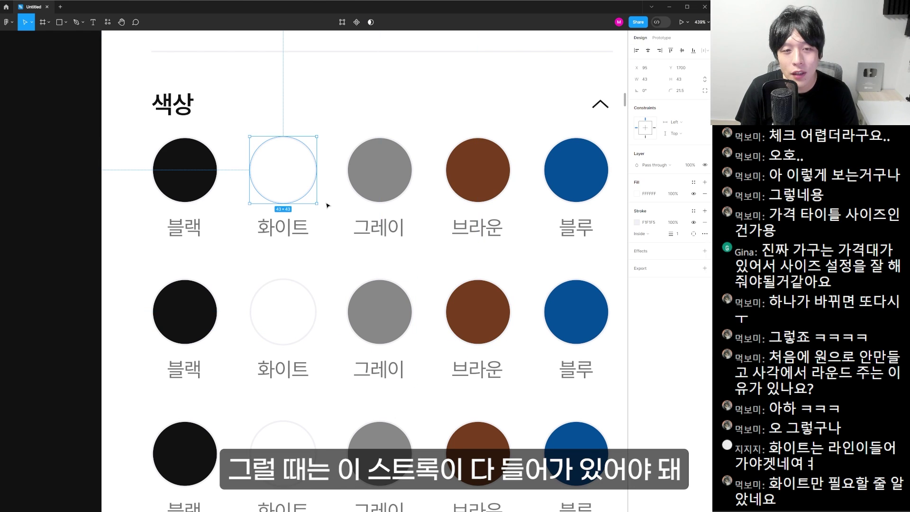
pyautogui.click(325, 142)
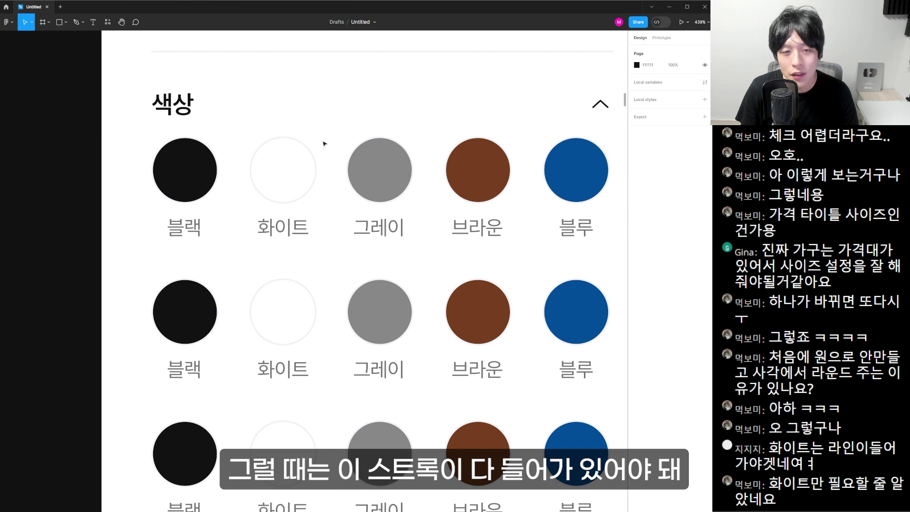
pyautogui.click(380, 193)
pyautogui.scroll(5, 467, 240)
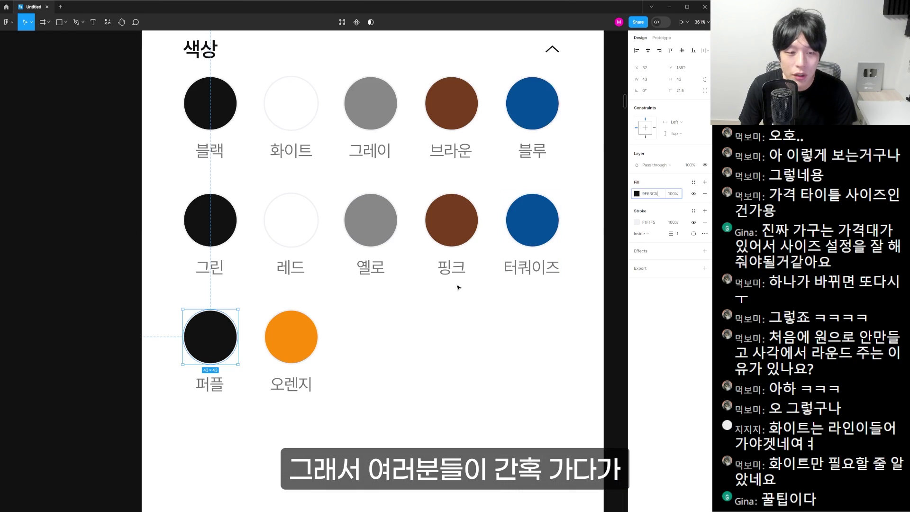
# Give the 퍼플 swatch a purple fill and fill the 터쿼이즈 swatch with 6CD8CA
pyautogui.press('Return')
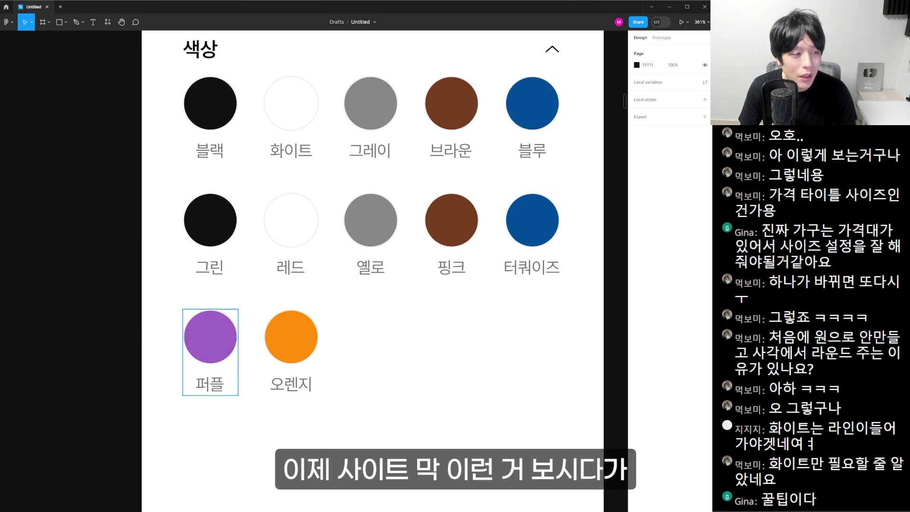
pyautogui.press('Escape')
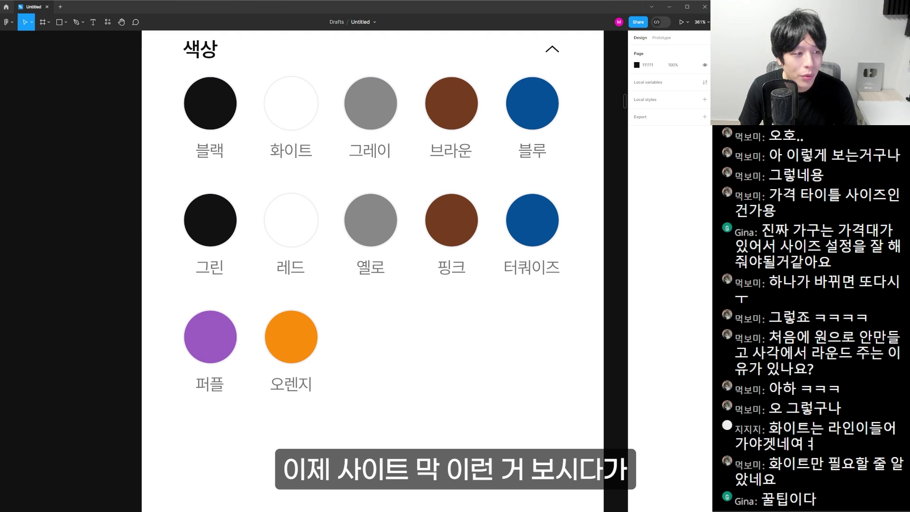
pyautogui.click(532, 220)
pyautogui.click(650, 194)
pyautogui.write('6CD8CA')
pyautogui.press('Return')
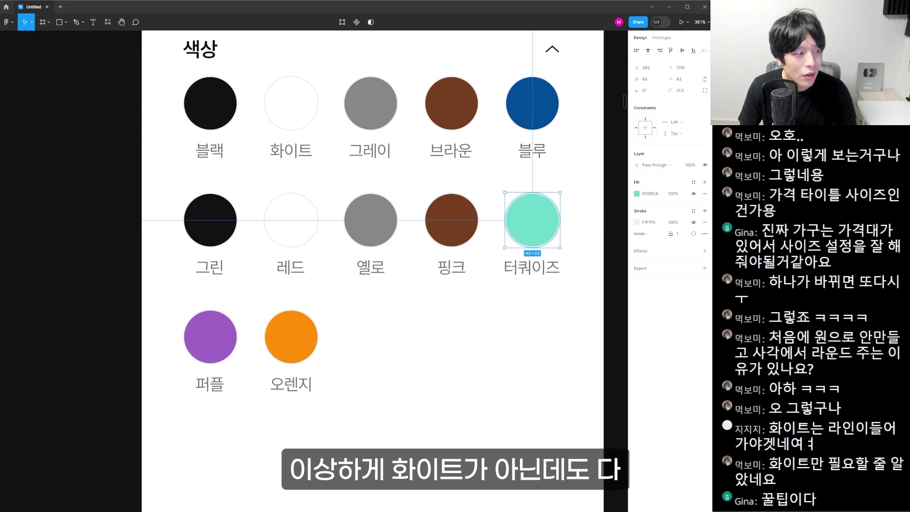
# Fill the 핑크 swatch with FFB5C0 and give the 그린, 레드 and 옐로 swatches green, red and yellow fills
pyautogui.click(461, 225)
pyautogui.click(663, 193)
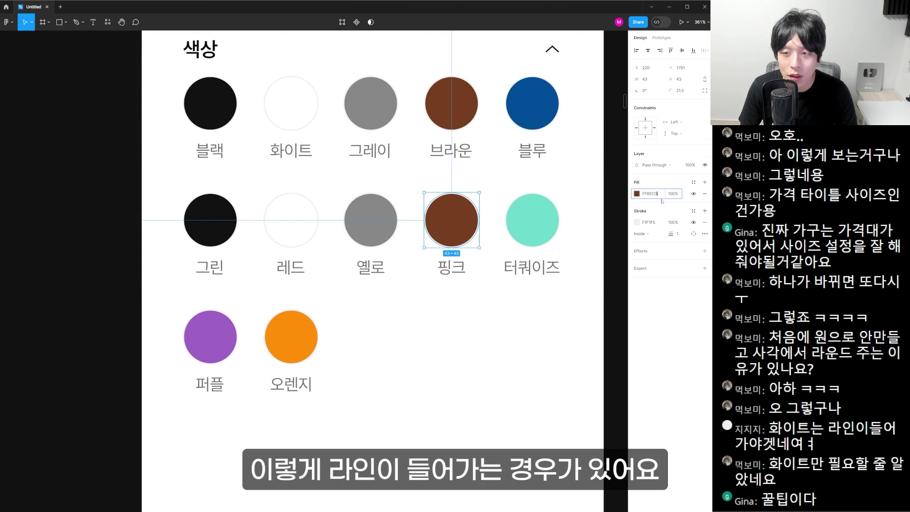
pyautogui.write('FFB5C0')
pyautogui.press('Return')
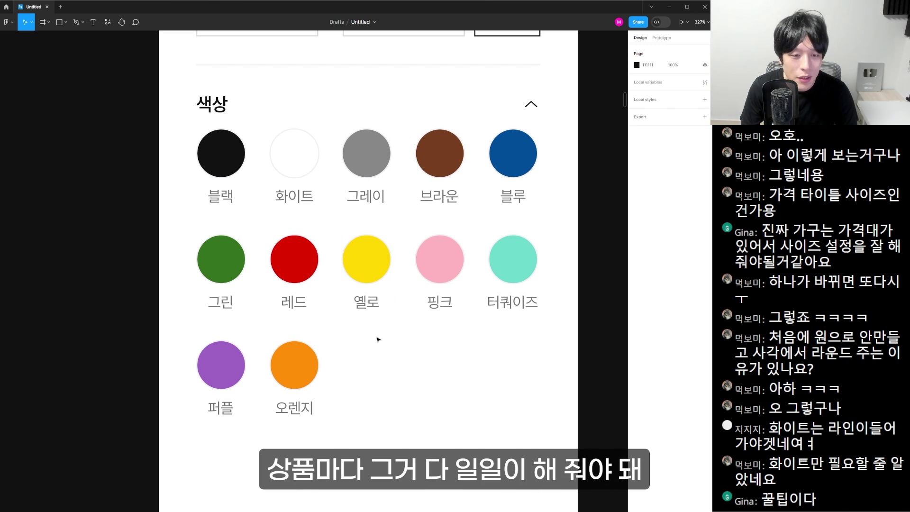
# Select all the colour name labels under the swatches and set their text colour to 505050
pyautogui.click(373, 306)
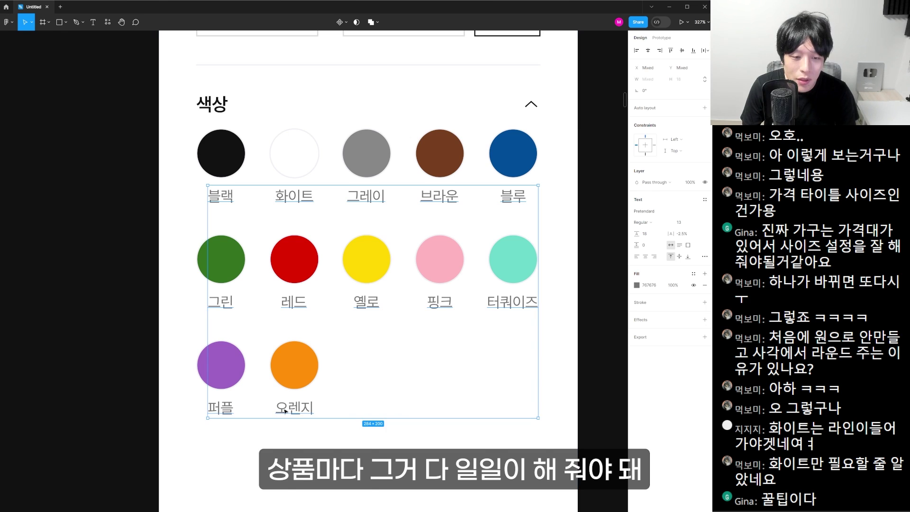
pyautogui.moveTo(138, 99); pyautogui.dragTo(534, 449)
pyautogui.click(444, 385)
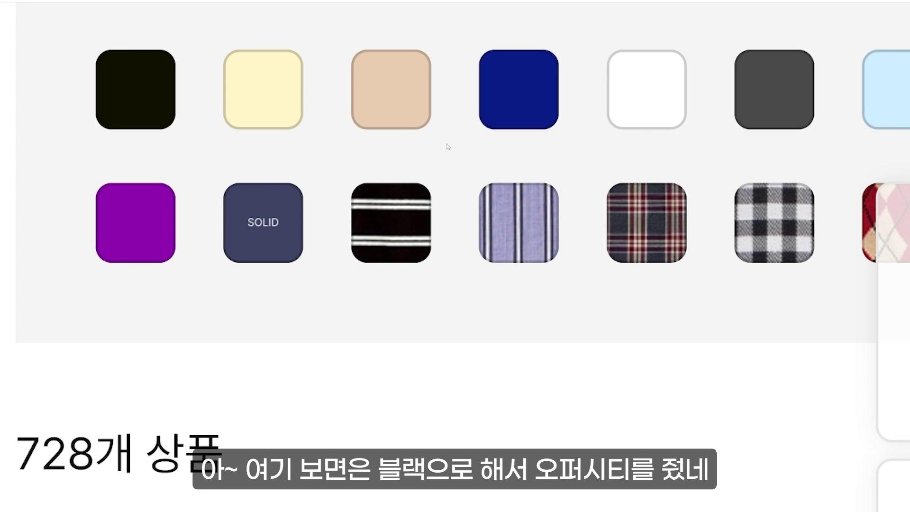
# Set the stroke of all twelve colour swatches to 111111 at 10% opacity, like the outlined chips on the reference shop page
pyautogui.hscroll(15, 507, 68)
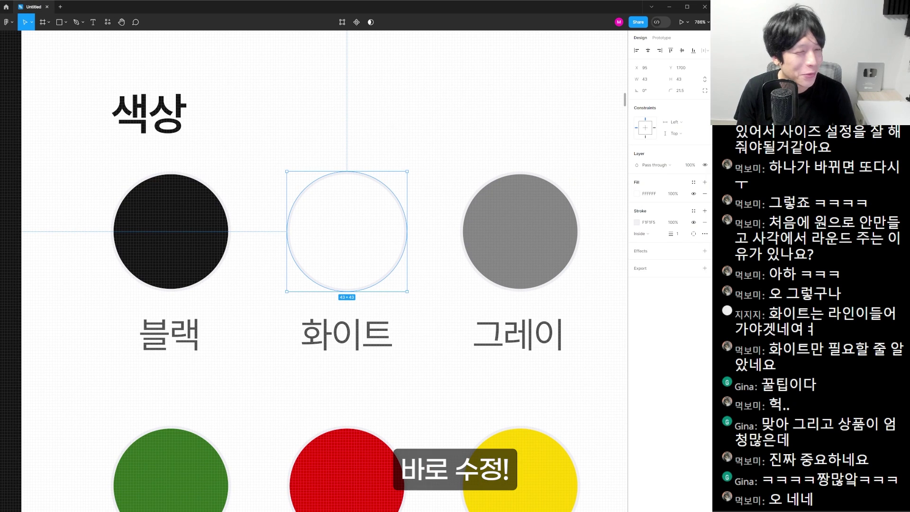
pyautogui.keyDown('shift'); pyautogui.click(209, 221); pyautogui.keyUp('shift')
pyautogui.keyDown('shift'); pyautogui.click(531, 258); pyautogui.keyUp('shift')
pyautogui.press('-')
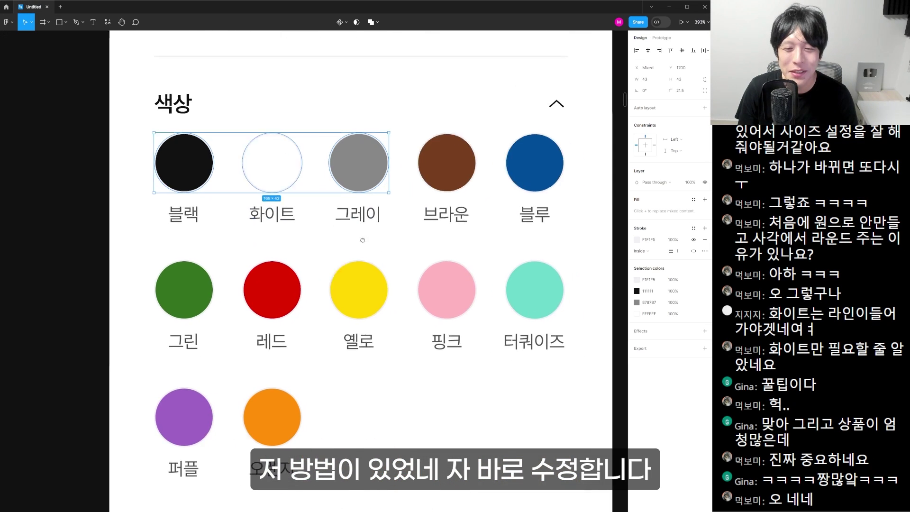
pyautogui.keyDown('shift'); pyautogui.click(436, 159); pyautogui.keyUp('shift')
pyautogui.keyDown('shift'); pyautogui.click(549, 170); pyautogui.keyUp('shift')
pyautogui.hotkey('ctrl', 'alt', 'a')
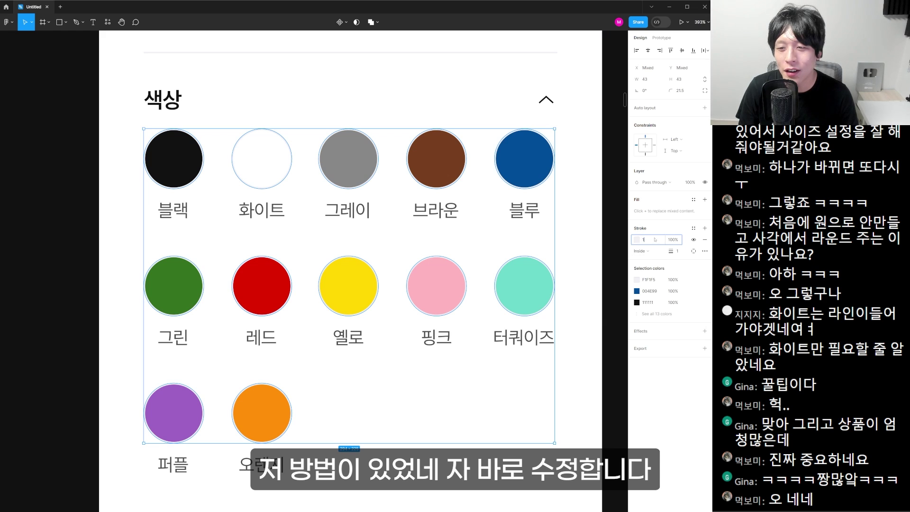
pyautogui.press('Return')
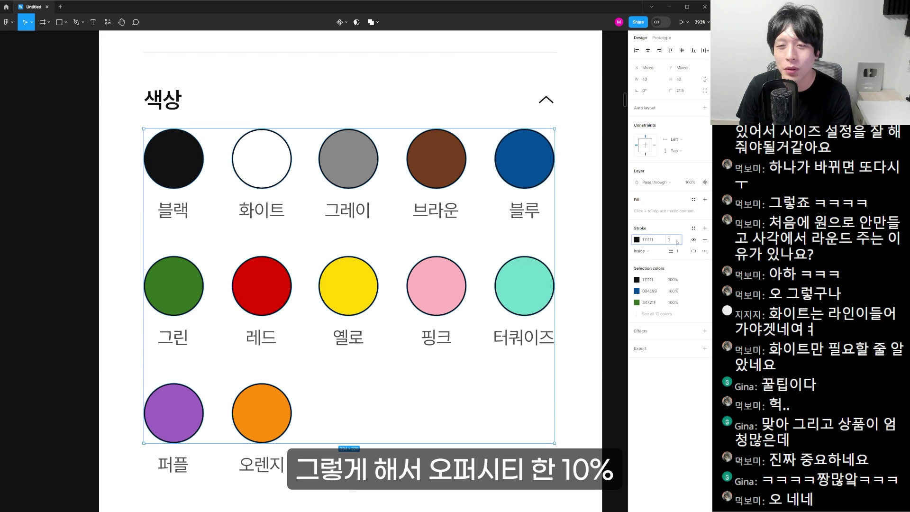
pyautogui.write('0')
pyautogui.press('Return')
pyautogui.press('Escape')
pyautogui.press('-')
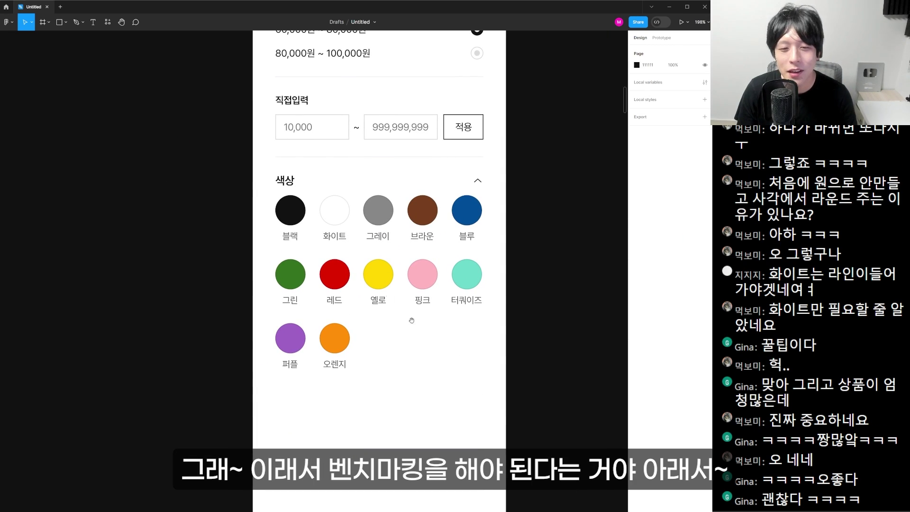
pyautogui.scroll(5, 411, 320)
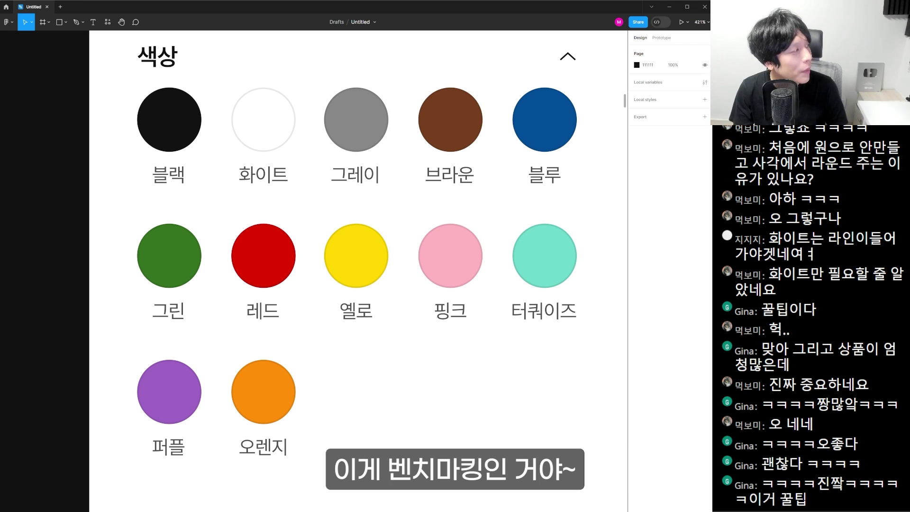
pyautogui.scroll(-3, 276, 506)
pyautogui.click(404, 322)
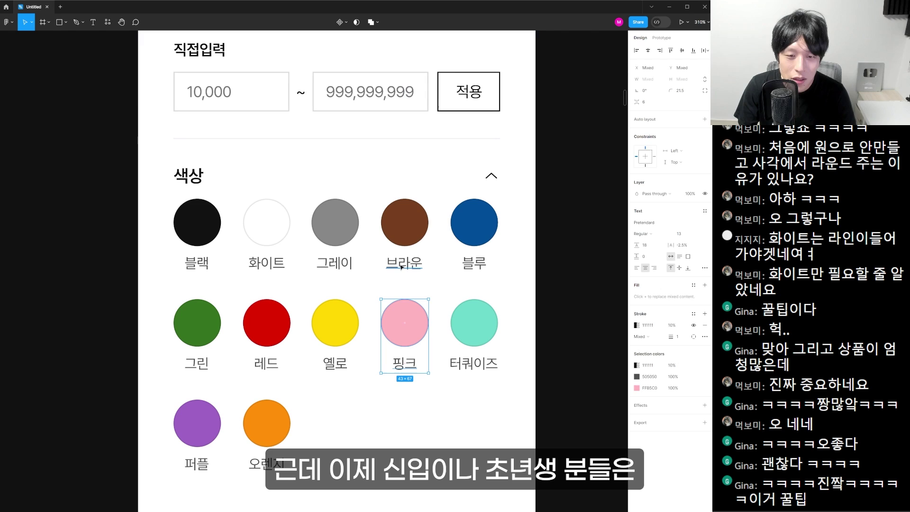
pyautogui.keyDown('shift'); pyautogui.click(404, 222); pyautogui.keyUp('shift')
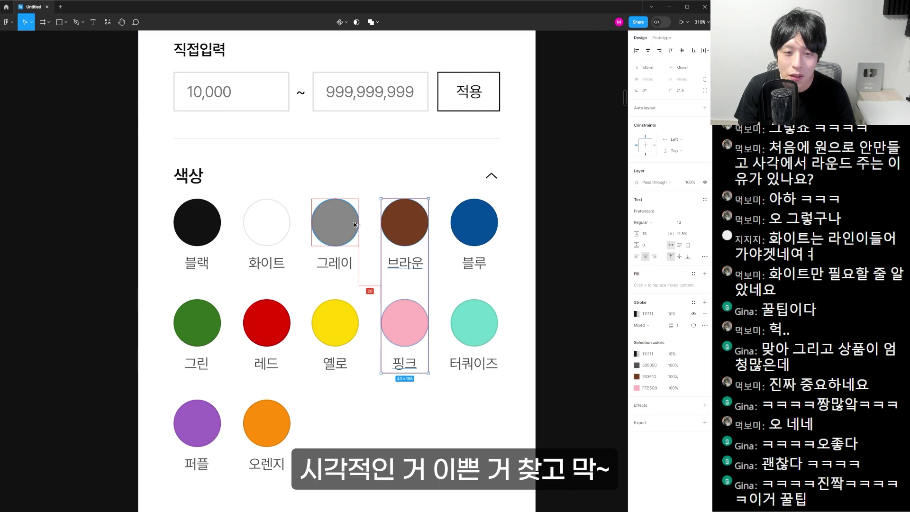
pyautogui.click(473, 223)
pyautogui.keyDown('shift'); pyautogui.click(473, 339); pyautogui.keyUp('shift')
pyautogui.click(340, 444)
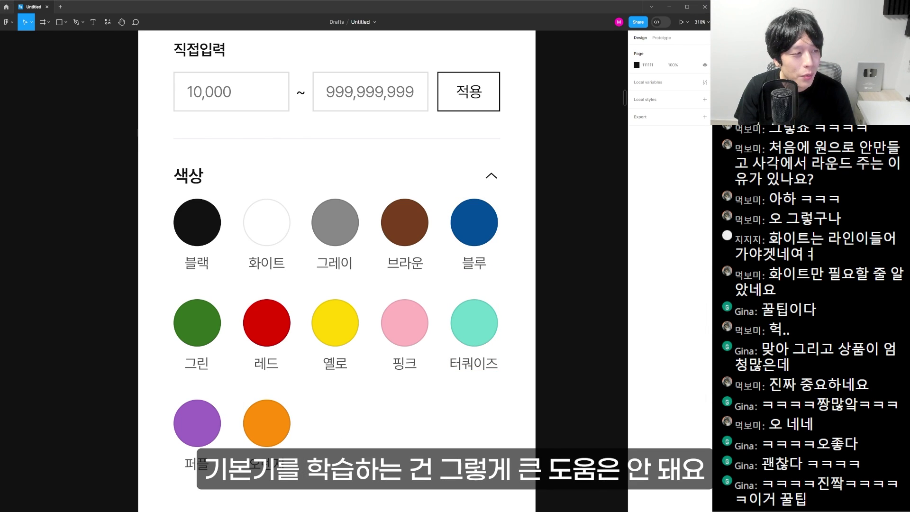
# Give an 18 × 18 round check badge an inside FFFFFF stroke of width 1 and place it on the 블랙 swatch's upper-right area
pyautogui.scroll(5, 308, 318)
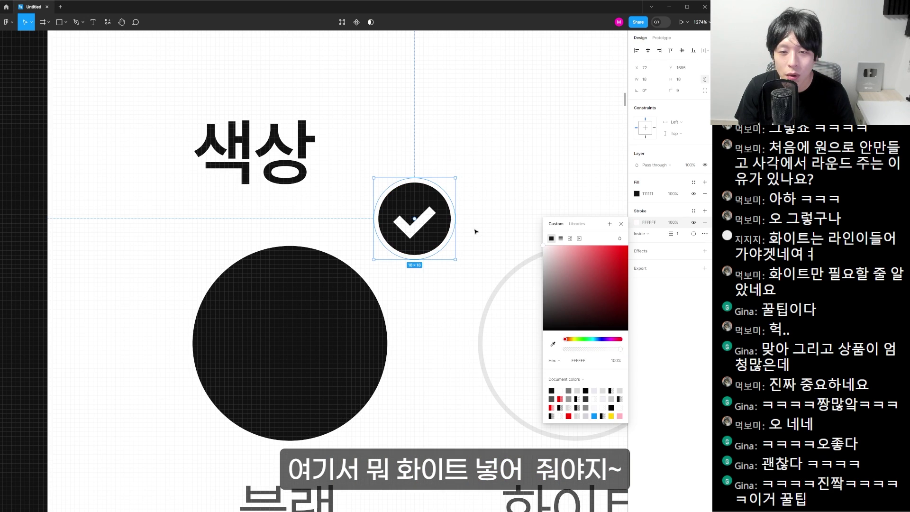
pyautogui.click(450, 197)
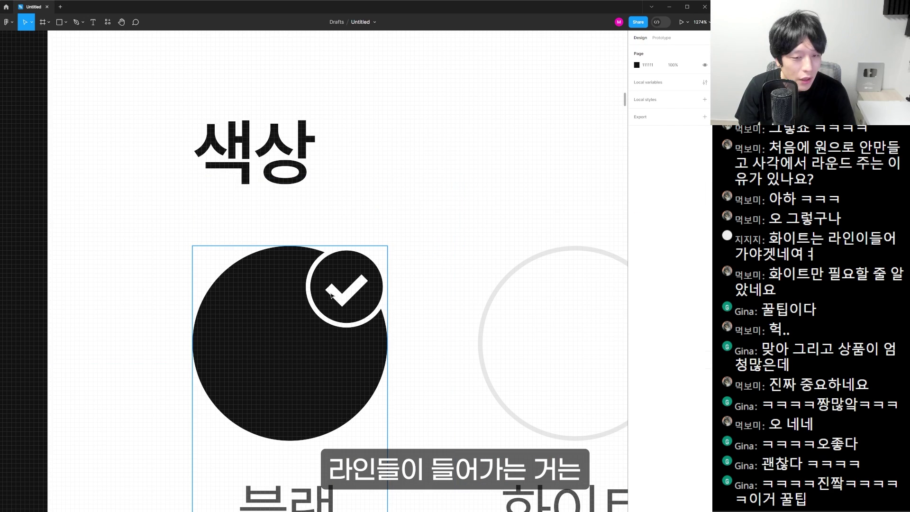
pyautogui.press('Escape')
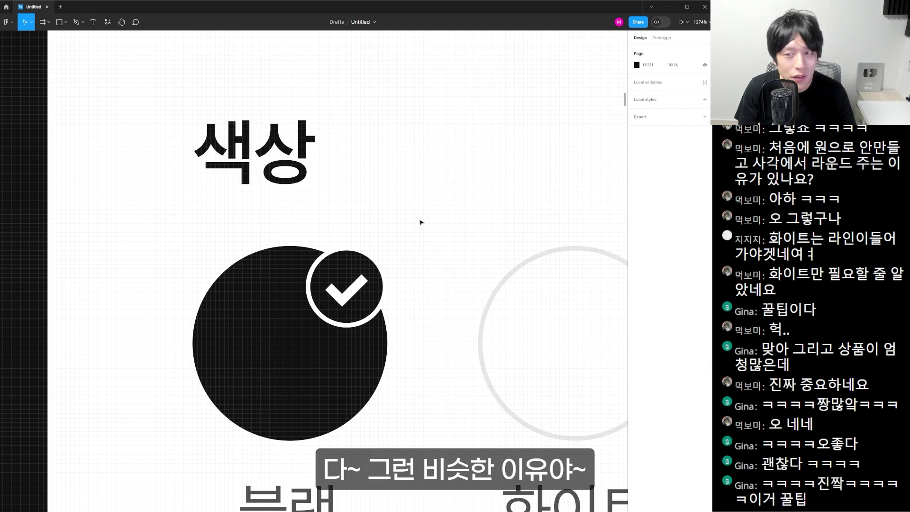
pyautogui.hotkey('shift', '0')
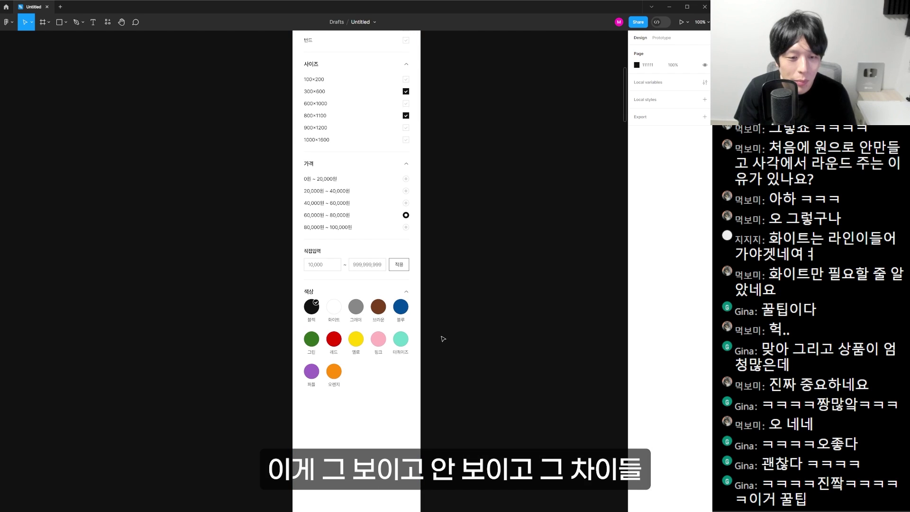
# Try the check badge straddling the 블랙 swatch's upper-right edge, and move it clear of the swatch
pyautogui.scroll(5, 297, 317)
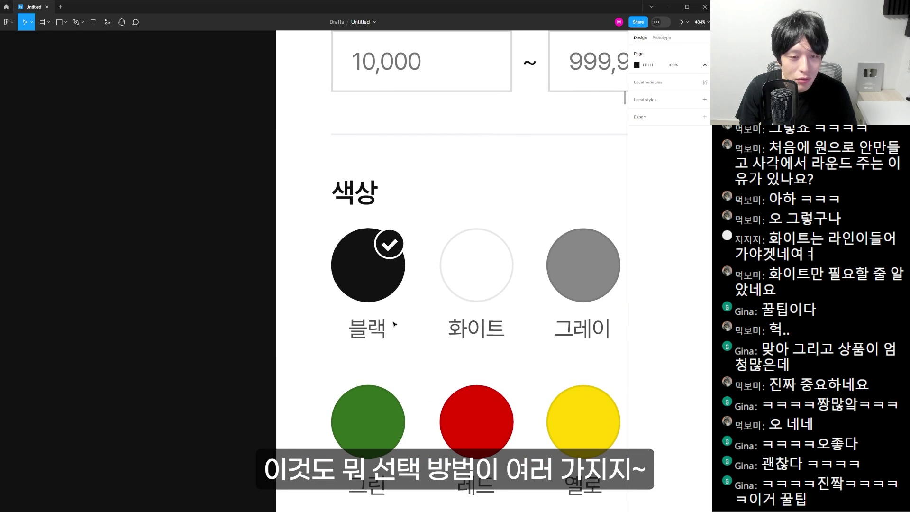
pyautogui.doubleClick(388, 252)
pyautogui.moveTo(240, 177); pyautogui.dragTo(524, 344)
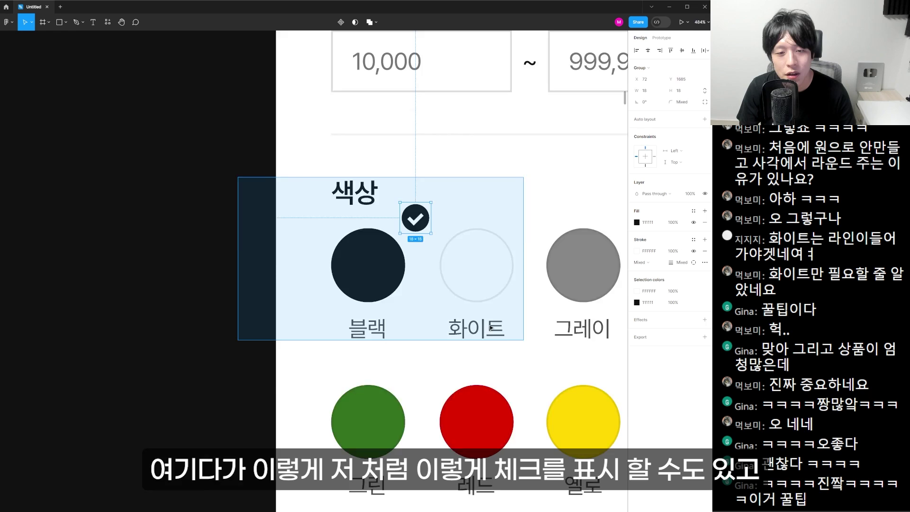
pyautogui.hscroll(-3, 442, 271)
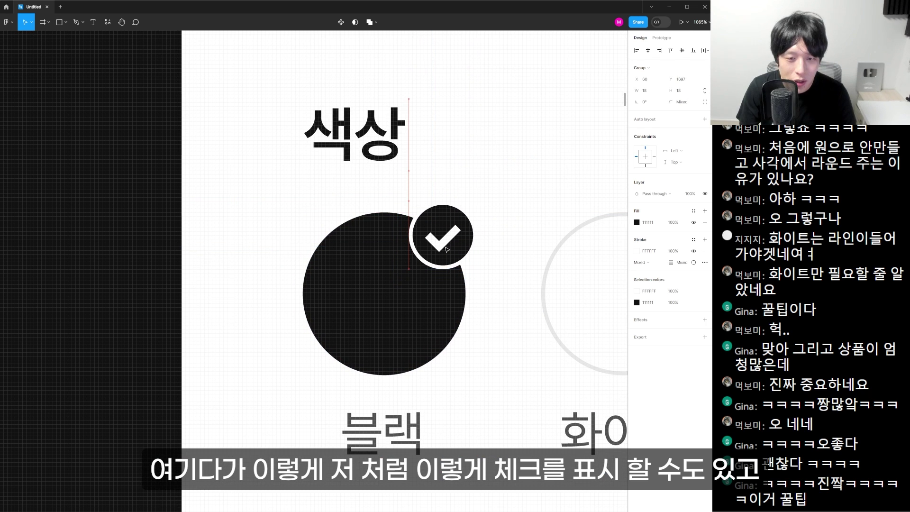
pyautogui.moveTo(447, 246); pyautogui.dragTo(494, 200)
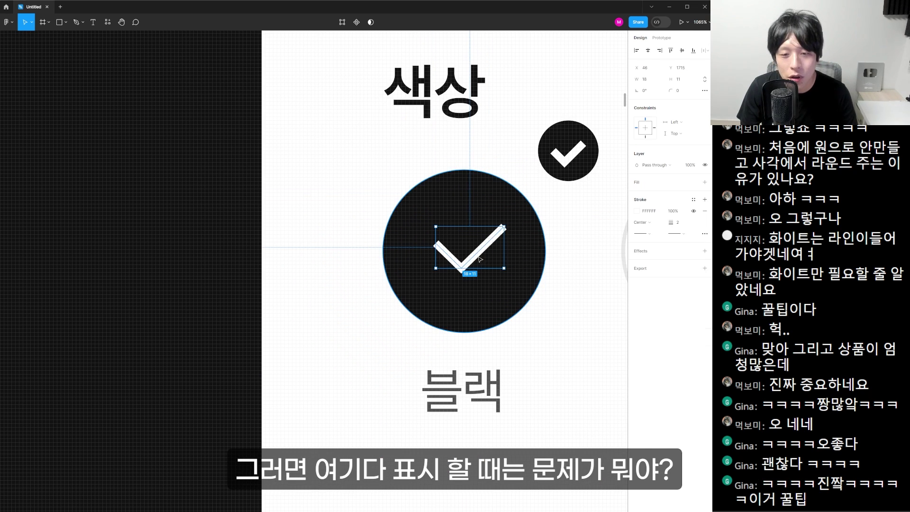
# Place a white 18 × 11 check mark in the centre of the 블랙 swatch and copy it onto the 화이트 swatch
pyautogui.moveTo(483, 255); pyautogui.dragTo(479, 255)
pyautogui.hscroll(3, 541, 284)
pyautogui.moveTo(331, 246); pyautogui.dragTo(570, 248)
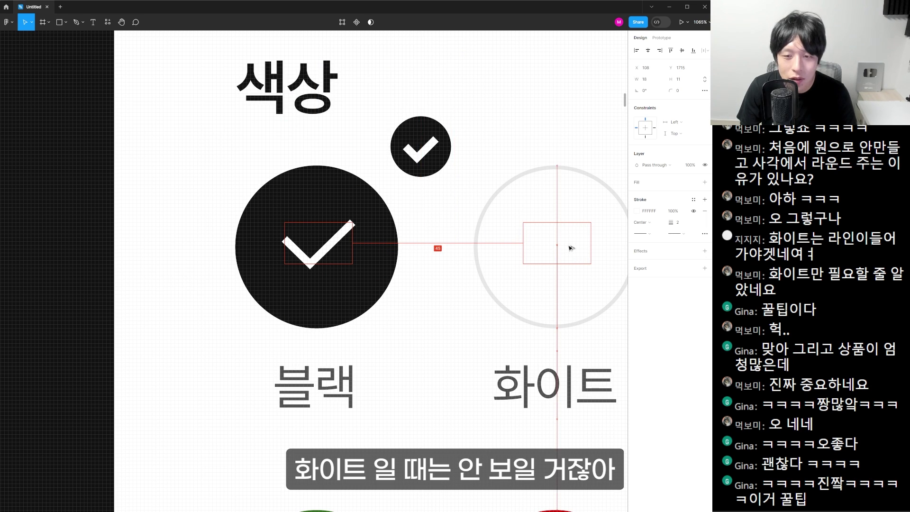
# Change the stroke of the 화이트 swatch's check mark to 050505 and nudge the mark towards the swatch's centre
pyautogui.hscroll(3, 564, 329)
pyautogui.click(636, 211)
pyautogui.moveTo(578, 284); pyautogui.dragTo(543, 317)
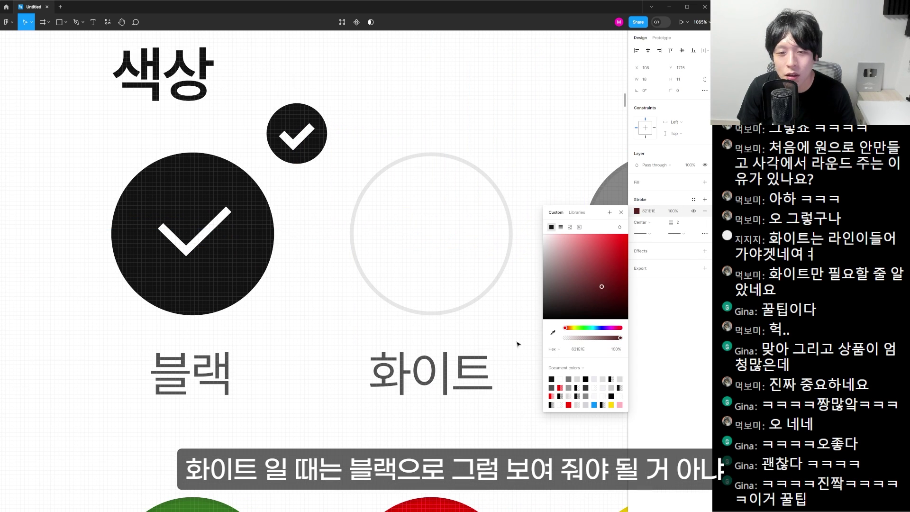
pyautogui.press('Escape')
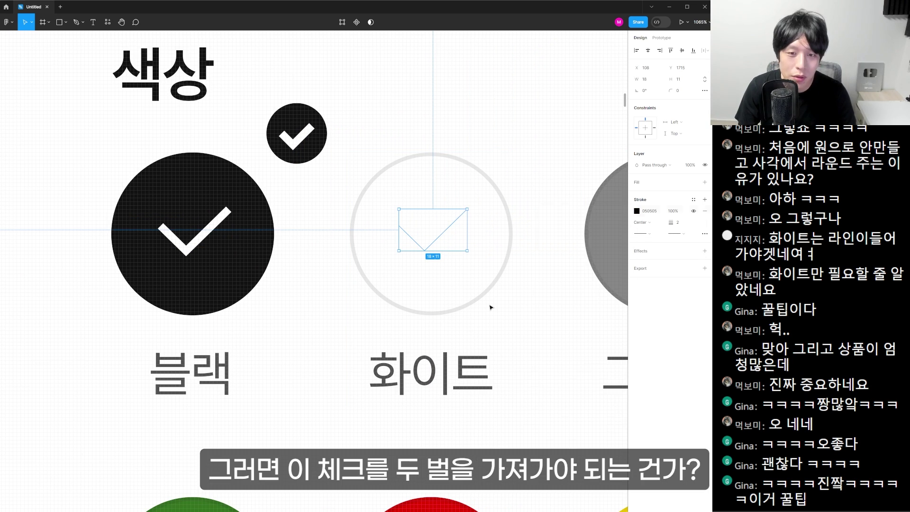
pyautogui.moveTo(448, 228)
pyautogui.mouseDown()
pyautogui.moveTo(448, 287)
pyautogui.moveTo(450, 232)
pyautogui.mouseUp()
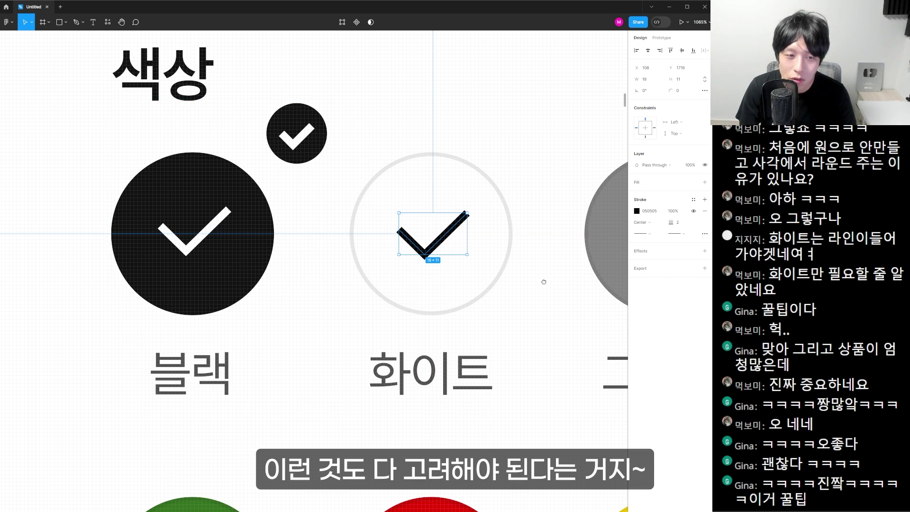
# Remove the check marks inside the 블랙 and 화이트 swatches and put the round check badge on 블랙's upper-right edge
pyautogui.keyDown('shift'); pyautogui.click(211, 228); pyautogui.keyUp('shift')
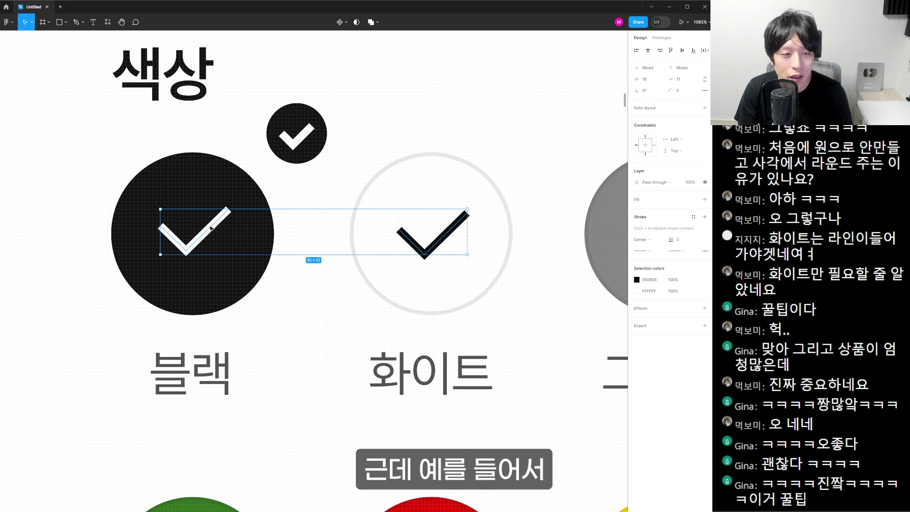
pyautogui.hscroll(-5, 297, 229)
pyautogui.moveTo(485, 163); pyautogui.dragTo(439, 209)
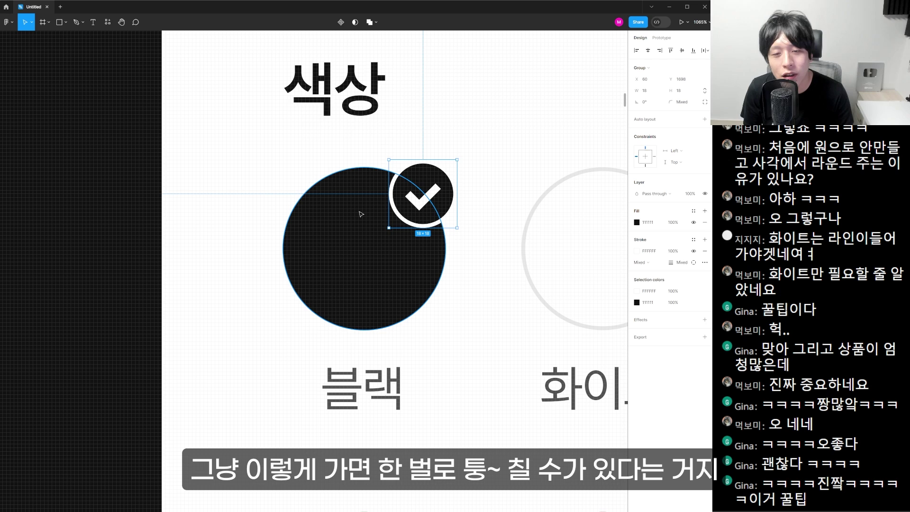
# Move the badge off the 블랙 swatch, surround it with a 49 × 49 ring with a 111111 stroke, and copy the ring to 화이트
pyautogui.hotkey('ctrl', 'z')
pyautogui.hotkey('ctrl', 'z')
pyautogui.hotkey('ctrl', 'z')
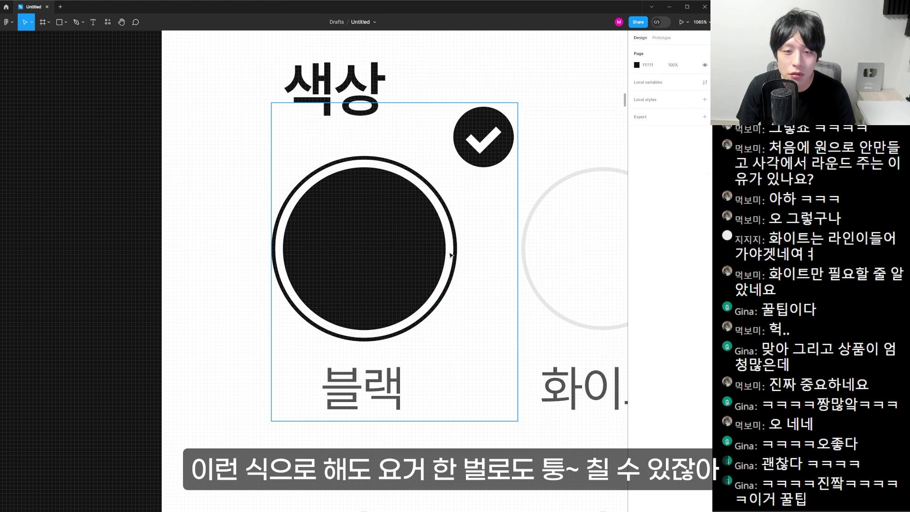
pyautogui.hscroll(4, 471, 275)
pyautogui.moveTo(306, 289); pyautogui.dragTo(544, 288)
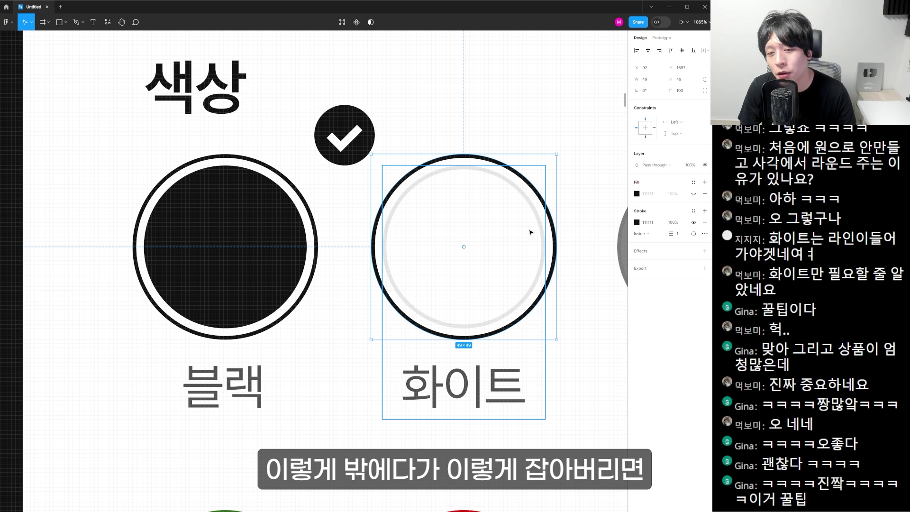
# Undo the selection rings around the 화이트 and 블랙 swatches
pyautogui.hotkey('ctrl', 'z')
pyautogui.hotkey('ctrl', 'z')
pyautogui.hotkey('ctrl', 'z')
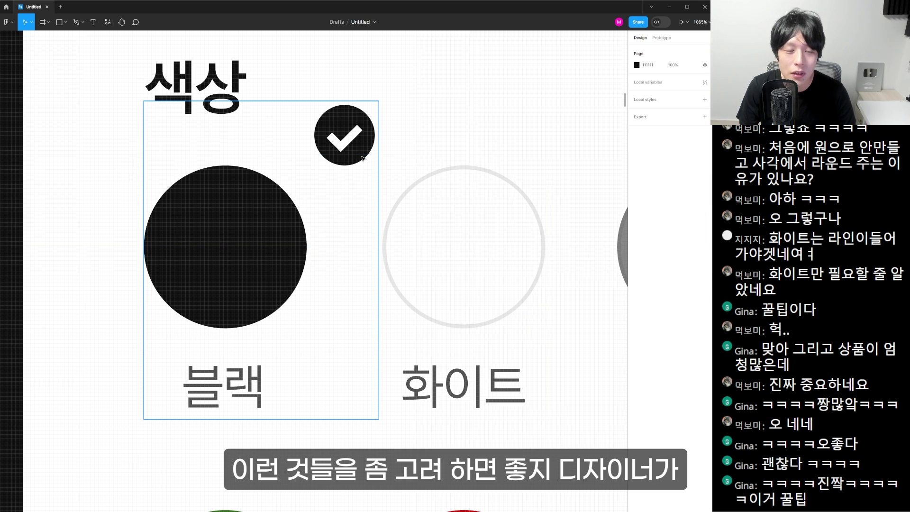
# Restore the selection ring around the 블랙 swatch only, without the check badge, and make the 블랙 label darker
pyautogui.hotkey('ctrl', 'shift', 'z')
pyautogui.hotkey('ctrl', 'shift', 'z')
pyautogui.hotkey('ctrl', 'shift', 'z')
pyautogui.hotkey('ctrl', 'shift', 'z')
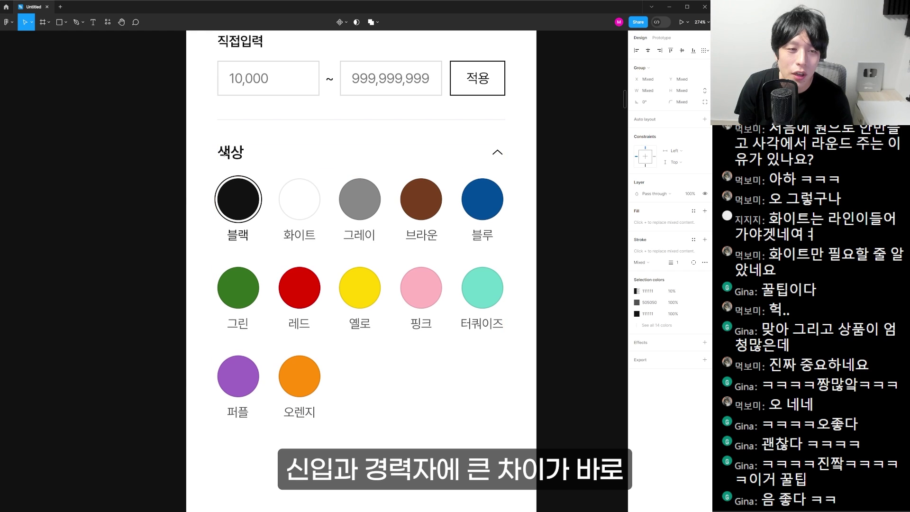
pyautogui.press('Escape')
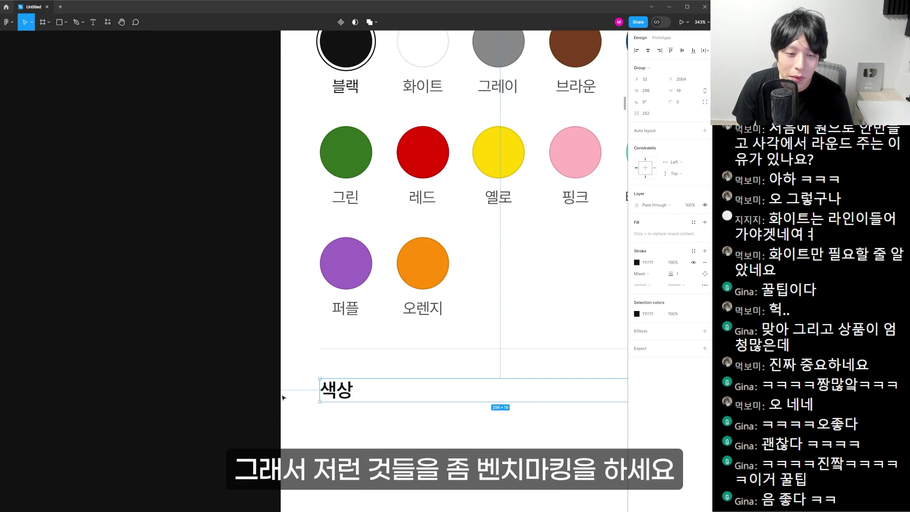
# Rename the copied section heading below the colour swatches to 상품평
pyautogui.click(360, 414)
pyautogui.moveTo(360, 415); pyautogui.dragTo(191, 287)
pyautogui.doubleClick(181, 265)
pyautogui.press('BackSpace')
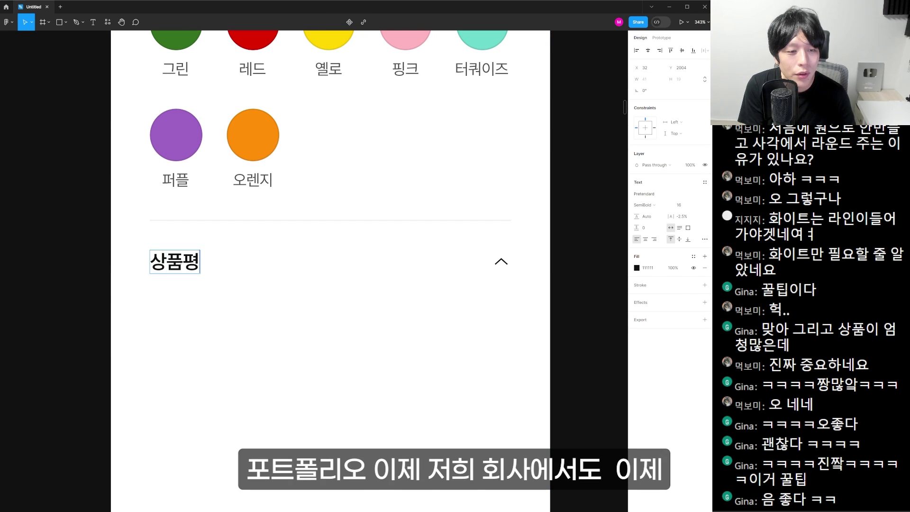
pyautogui.click(297, 326)
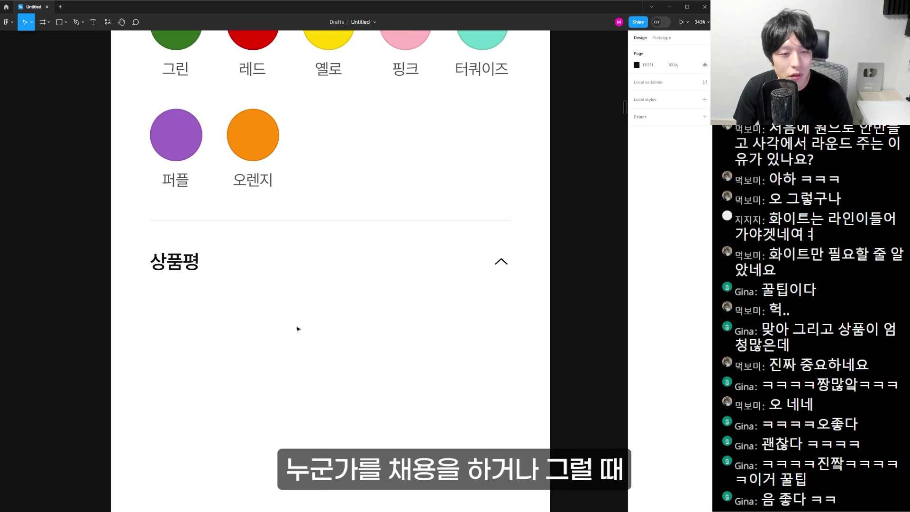
# Draw a five-pointed star, size it 18 × 18, and align it with the left edge of the 상품평 heading, just below it
pyautogui.moveTo(115, 113); pyautogui.dragTo(186, 112)
pyautogui.click(65, 22)
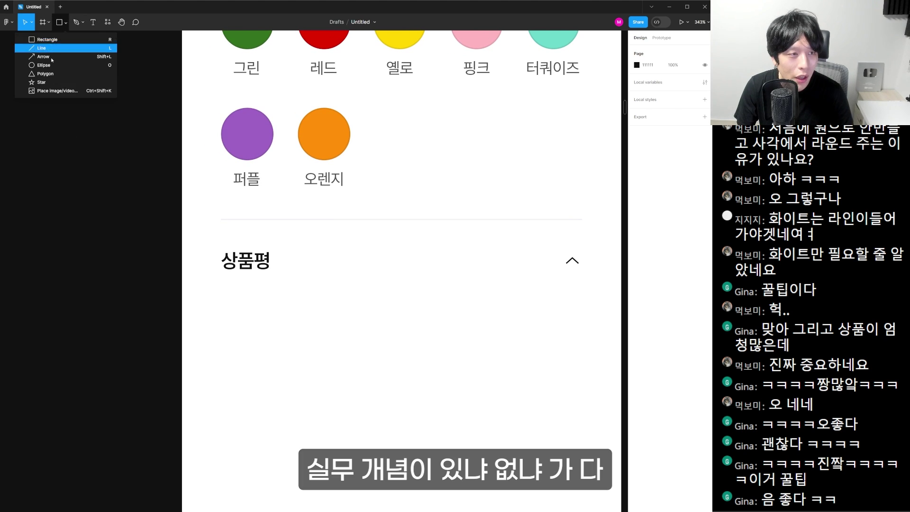
pyautogui.click(33, 81)
pyautogui.moveTo(240, 313); pyautogui.dragTo(230, 292)
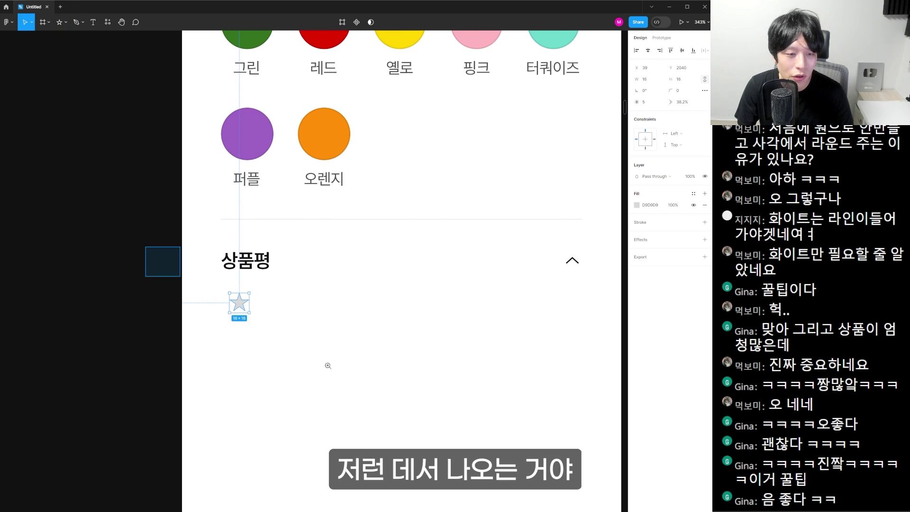
pyautogui.scroll(5, 219, 324)
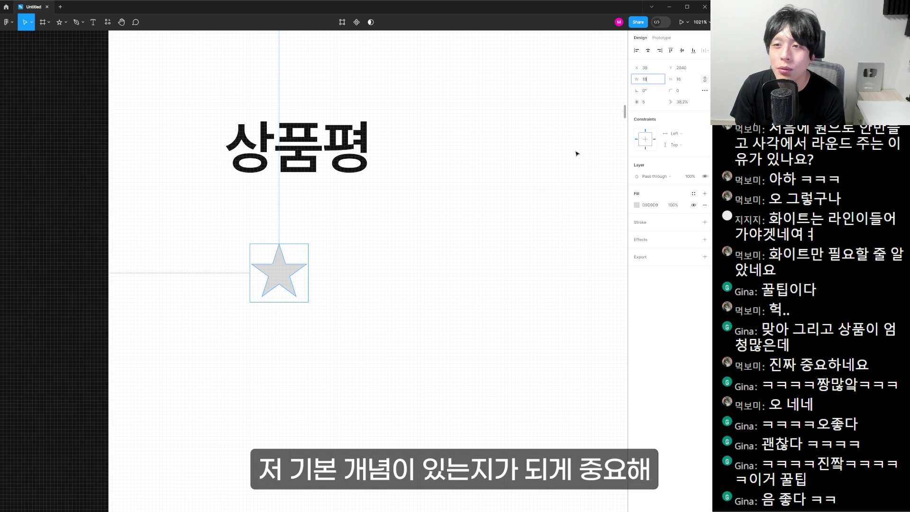
pyautogui.hotkey('ctrl', 'z')
pyautogui.click(249, 251)
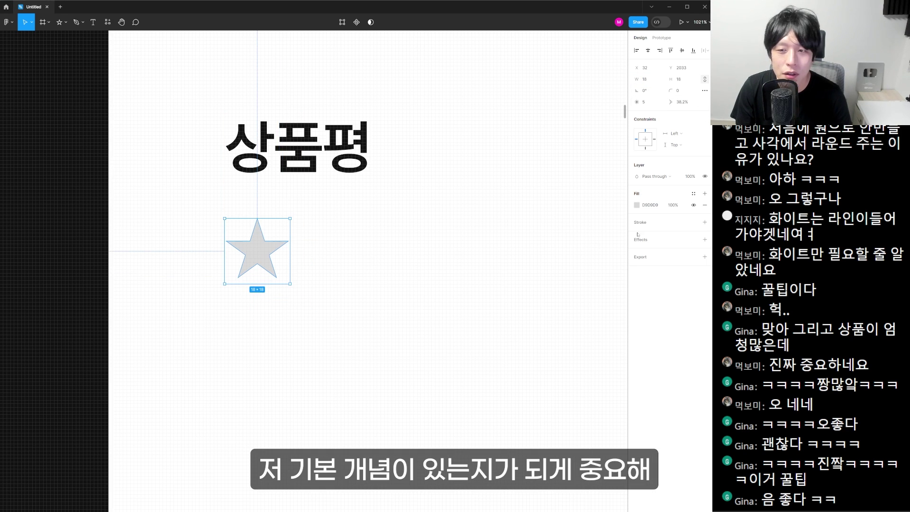
# Set the star's fill colour to 111111
pyautogui.click(647, 205)
pyautogui.write('111111')
pyautogui.press('Return')
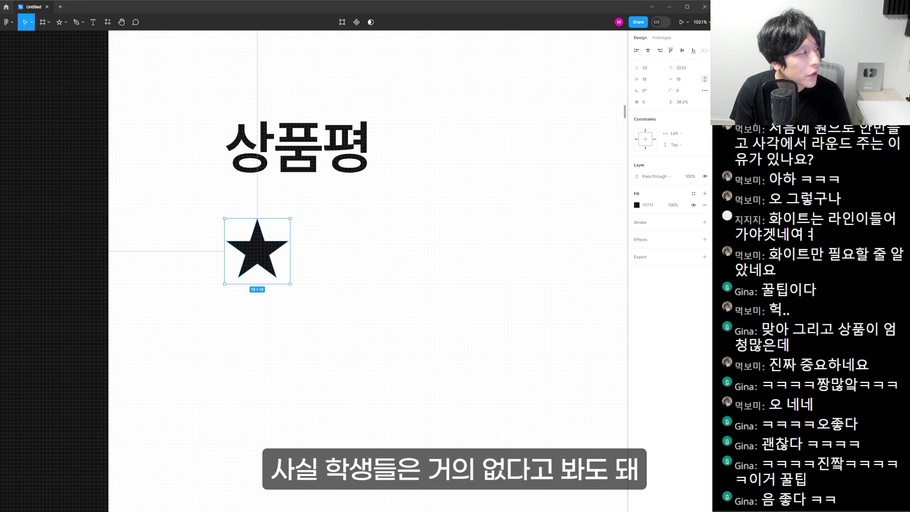
# Duplicate the star beside the first, wrap both in an auto layout row, and duplicate stars until the row holds five
pyautogui.moveTo(286, 261); pyautogui.dragTo(352, 261)
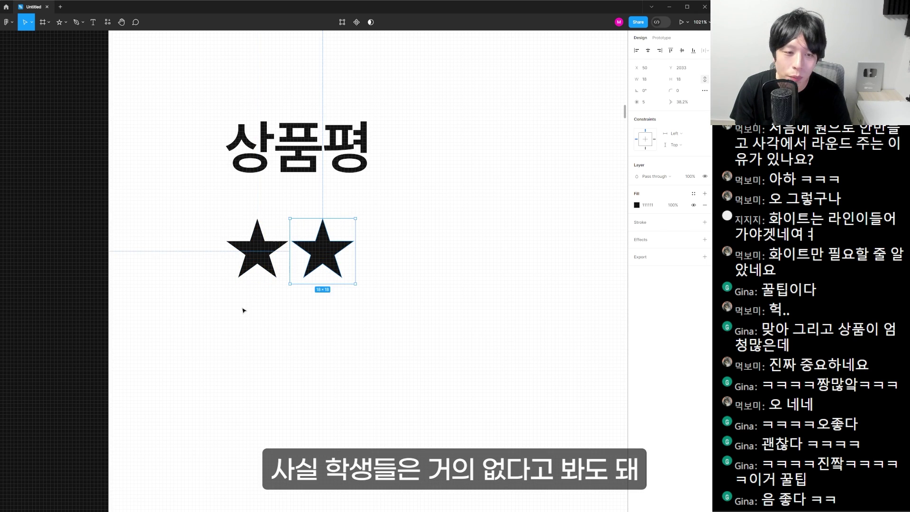
pyautogui.moveTo(243, 311); pyautogui.dragTo(339, 252)
pyautogui.hotkey('shift', 'a')
pyautogui.doubleClick(340, 252)
pyautogui.hotkey('ctrl', 'd')
pyautogui.hotkey('ctrl', 'd')
pyautogui.hotkey('ctrl', 'd')
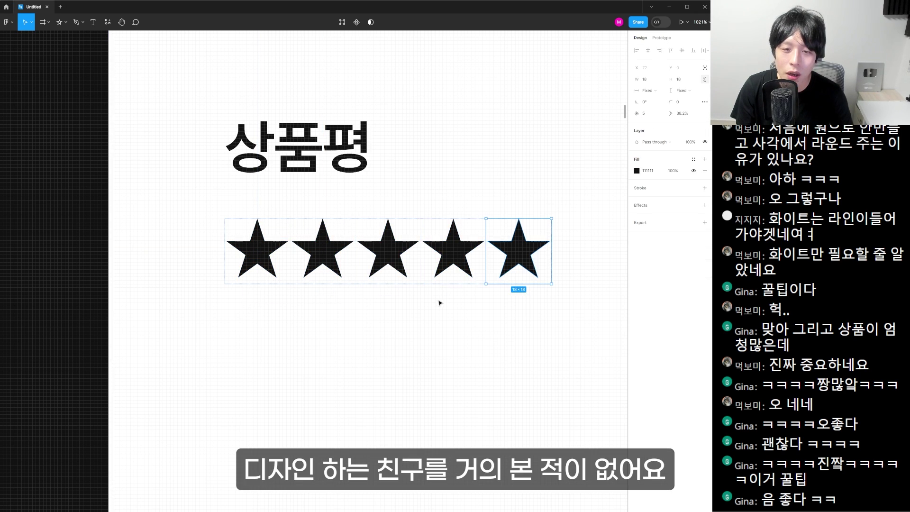
# Copy the 퍼플 label to the end of the star row, keeping the copy outside the row's auto layout frame
pyautogui.moveTo(493, 301); pyautogui.dragTo(399, 299)
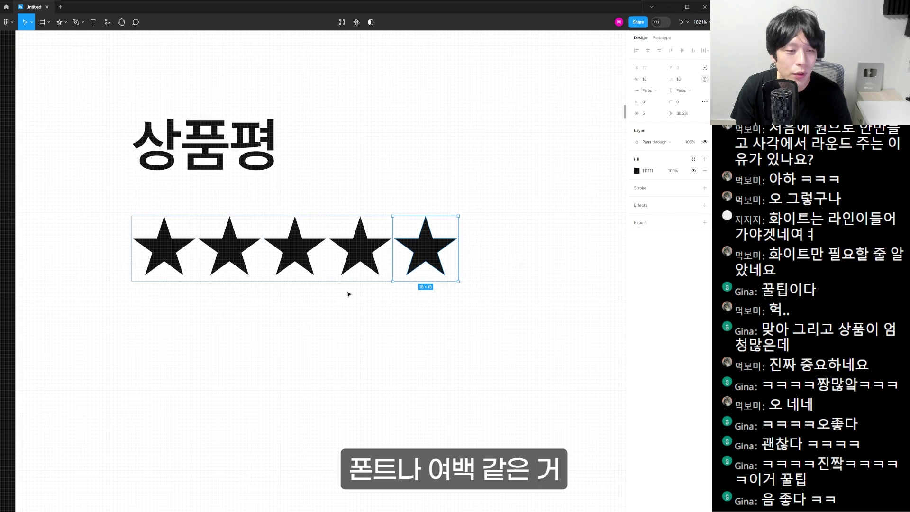
pyautogui.press('Escape')
pyautogui.scroll(-5, 353, 156)
pyautogui.moveTo(304, 249); pyautogui.dragTo(230, 362)
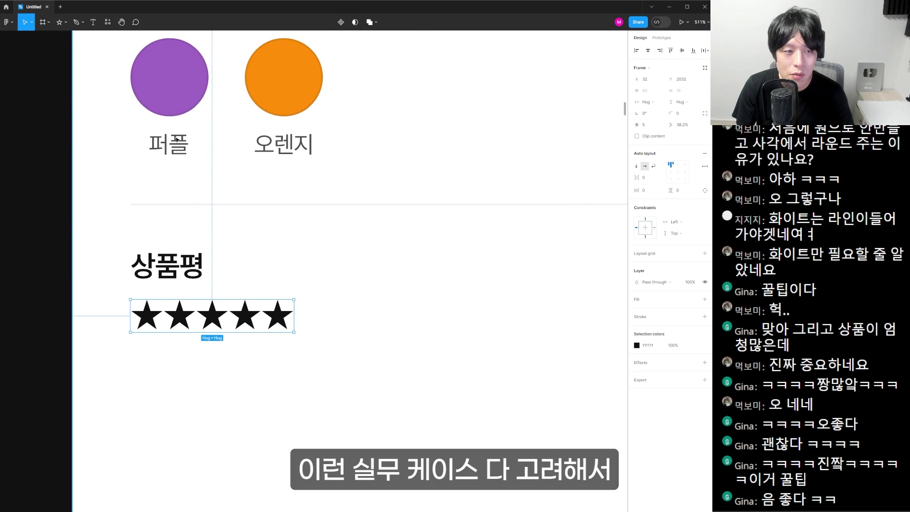
pyautogui.scroll(4, 275, 297)
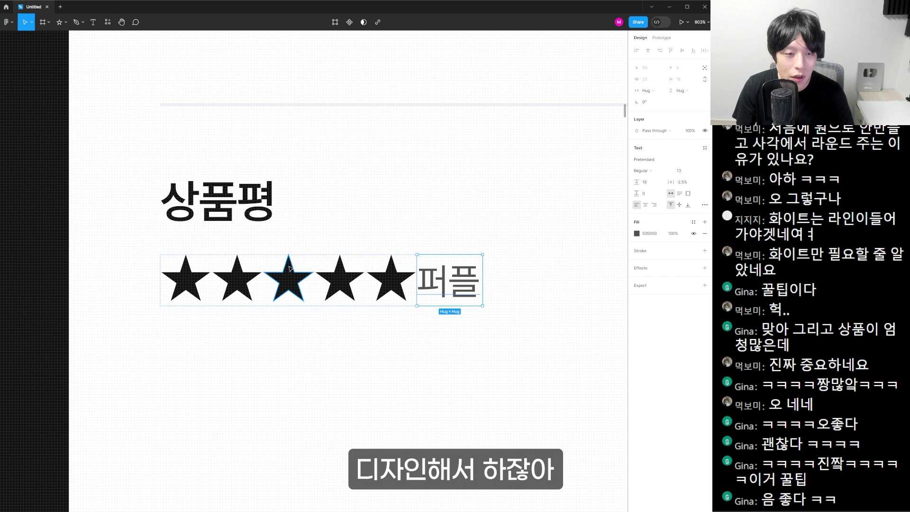
pyautogui.click(453, 332)
pyautogui.scroll(-2, 379, 303)
pyautogui.hscroll(2, 379, 303)
pyautogui.hotkey('ctrl', 'v')
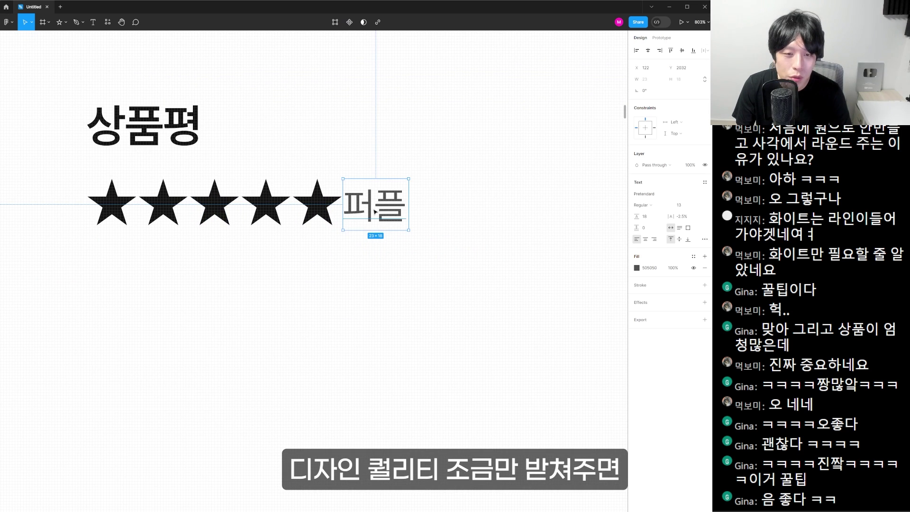
# Change the copied label to 5.0점, place it slightly apart from the last star, and set its fill to 111111
pyautogui.moveTo(373, 206); pyautogui.dragTo(398, 206)
pyautogui.doubleClick(397, 207)
pyautogui.write('5.0점')
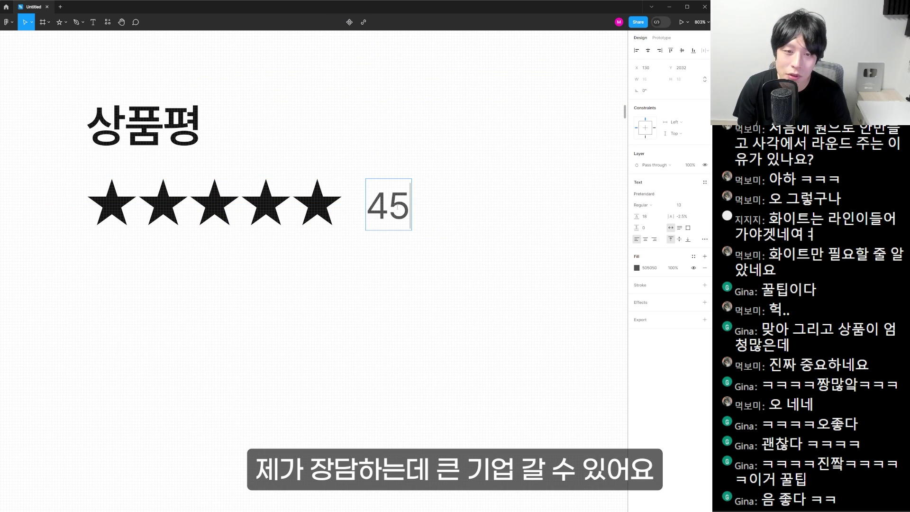
pyautogui.press('Escape')
pyautogui.moveTo(385, 226); pyautogui.dragTo(360, 248)
pyautogui.write('111111')
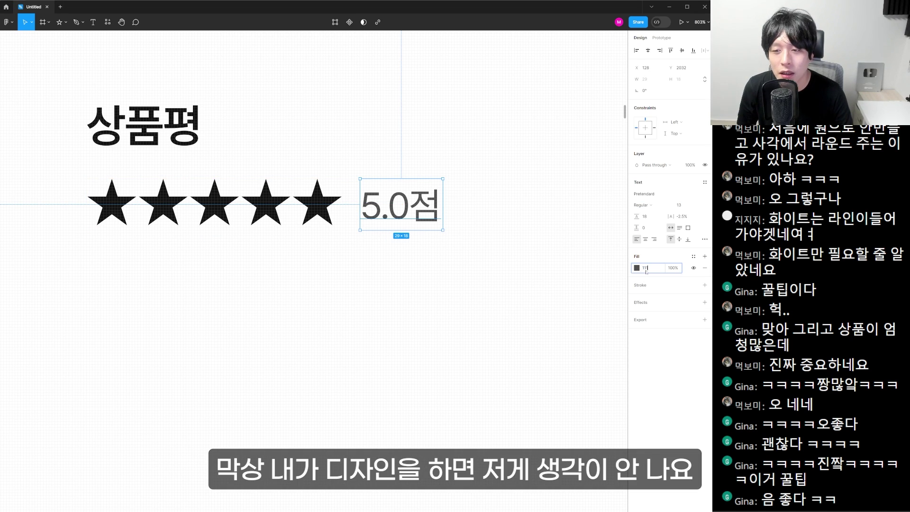
pyautogui.press('Return')
pyautogui.click(450, 329)
# Copy the 100×200 and 300×600 options with their checkboxes into the section and move the unchecked box to the 5.0점 row's far end
pyautogui.scroll(-5, 500, 211)
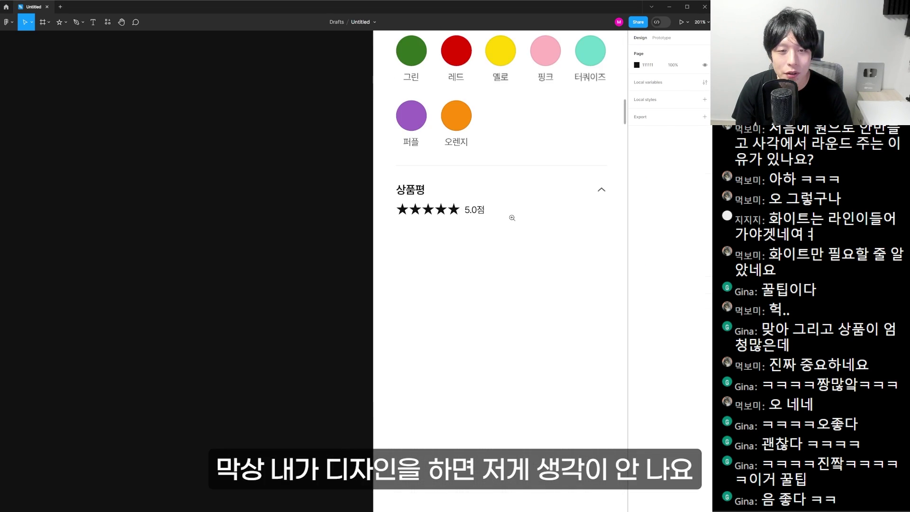
pyautogui.scroll(10, 442, 194)
pyautogui.click(442, 195)
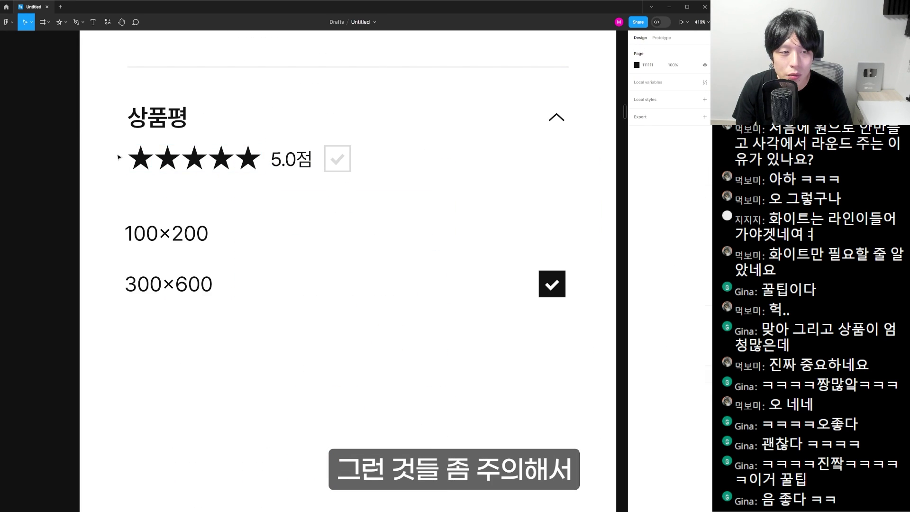
pyautogui.moveTo(118, 156); pyautogui.dragTo(567, 173)
pyautogui.hotkey('ctrl', 'z')
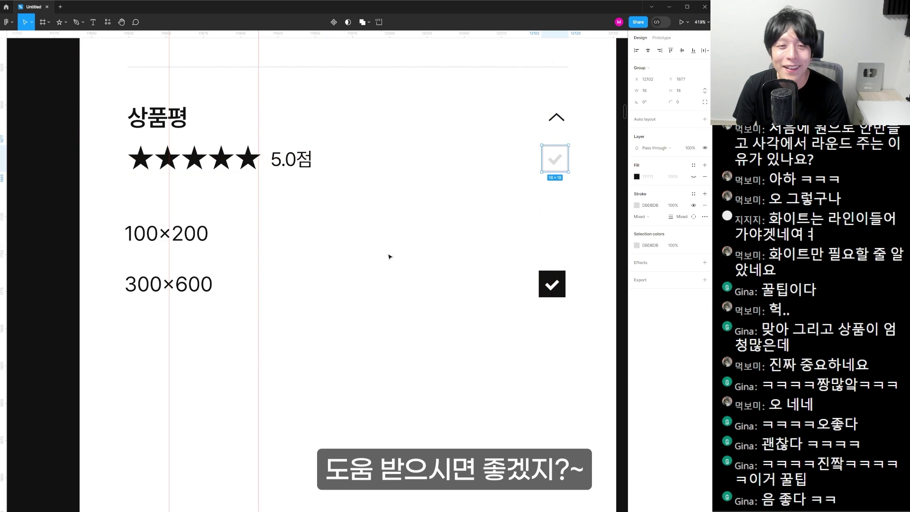
# Delete the 100×200 and 300×600 labels and set the checked box aside above the 5.0점 row
pyautogui.moveTo(121, 213); pyautogui.dragTo(370, 300)
pyautogui.click(330, 208)
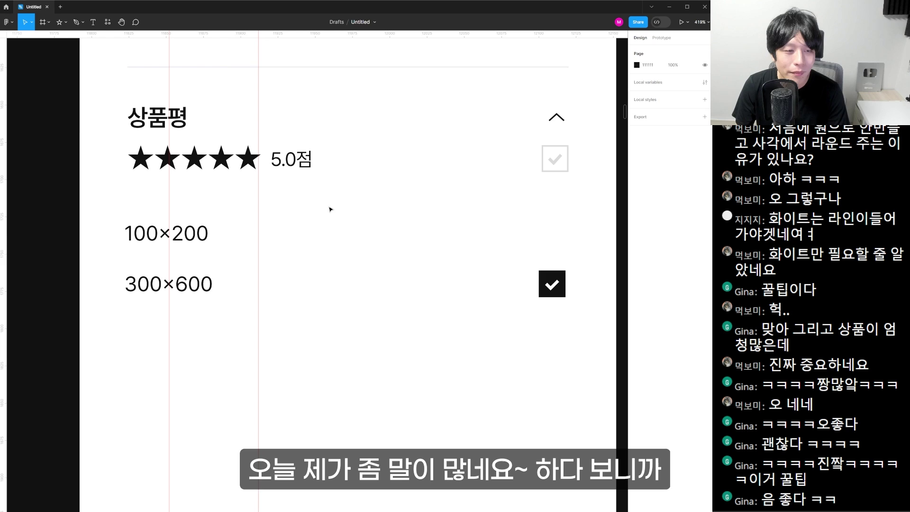
pyautogui.moveTo(328, 201); pyautogui.dragTo(123, 327)
pyautogui.press('Delete')
pyautogui.moveTo(552, 283); pyautogui.dragTo(412, 136)
# Duplicate the 5.0점 row below itself, change its score to 4.0점, and colour its fifth star light grey DBDBDB
pyautogui.moveTo(92, 154); pyautogui.dragTo(564, 195)
pyautogui.moveTo(311, 157); pyautogui.dragTo(310, 196)
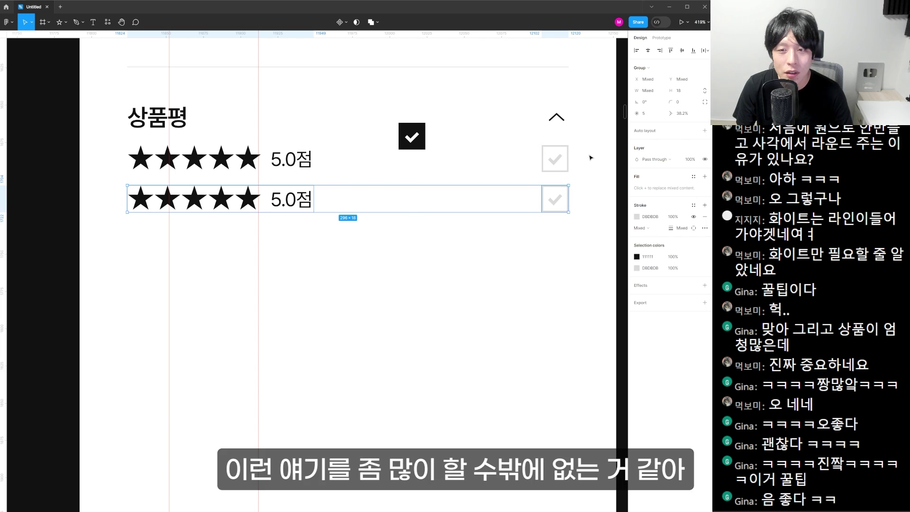
pyautogui.moveTo(598, 150); pyautogui.dragTo(127, 167)
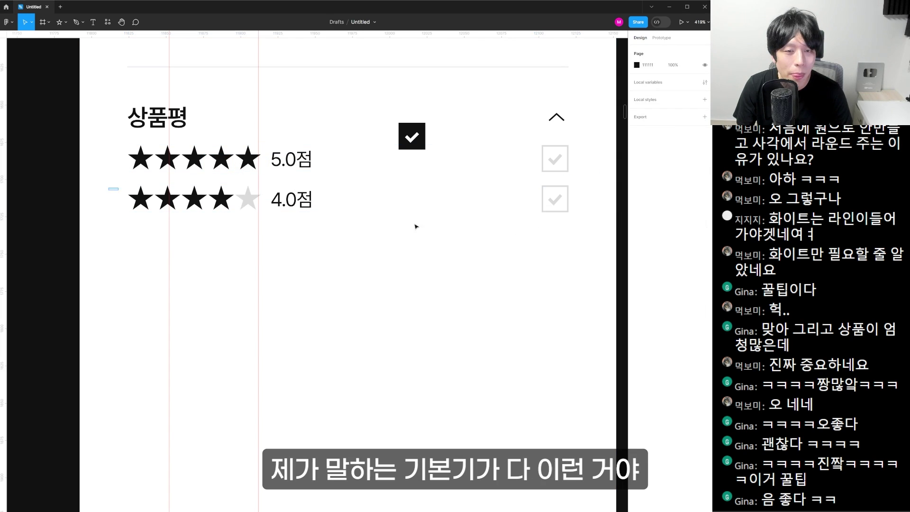
# Move the grouped 4.0점 row lower and duplicate it downward at equal spacing to make five rating rows
pyautogui.click(398, 209)
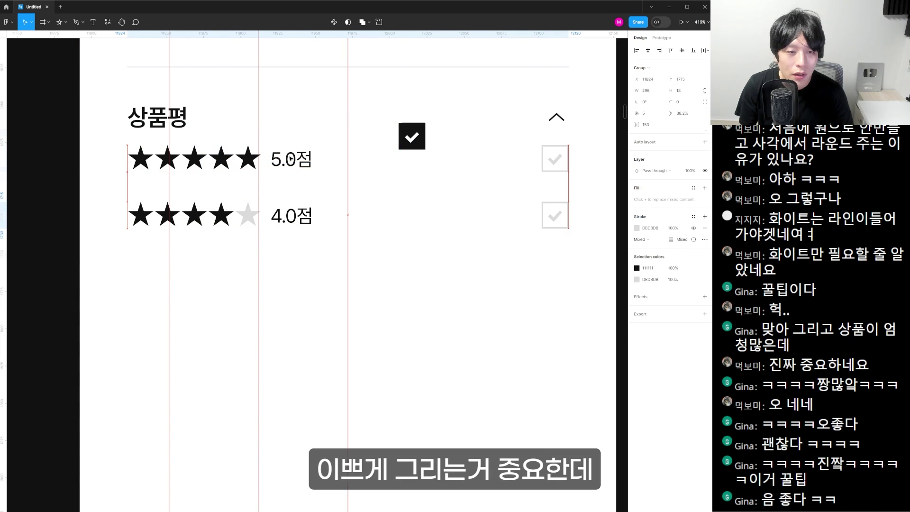
pyautogui.scroll(-2, 313, 270)
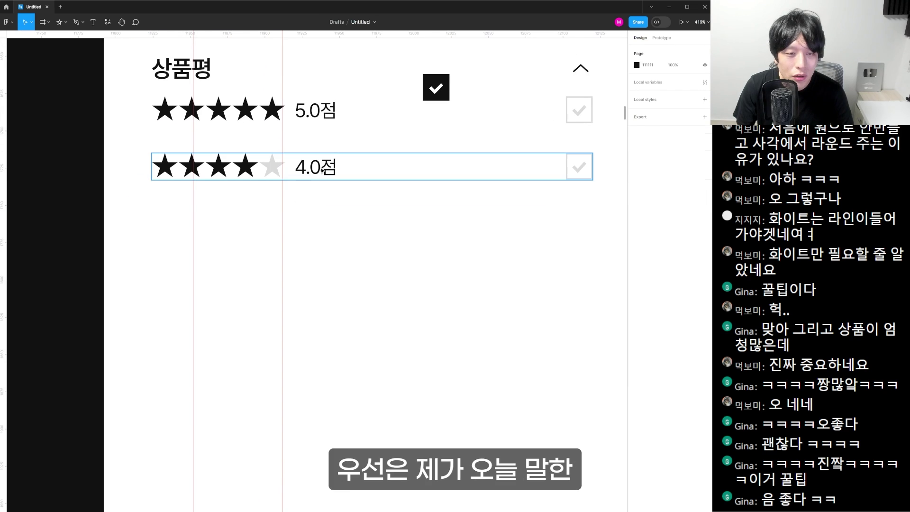
pyautogui.keyDown('alt'); pyautogui.moveTo(289, 217); pyautogui.dragTo(288, 273); pyautogui.keyUp('alt')
pyautogui.keyDown('alt'); pyautogui.moveTo(313, 225); pyautogui.dragTo(309, 336); pyautogui.keyUp('alt')
# Recolour the second, third and fourth stars of the last rating row light grey, sampling the colour from its fifth star
pyautogui.click(192, 347)
pyautogui.doubleClick(213, 337)
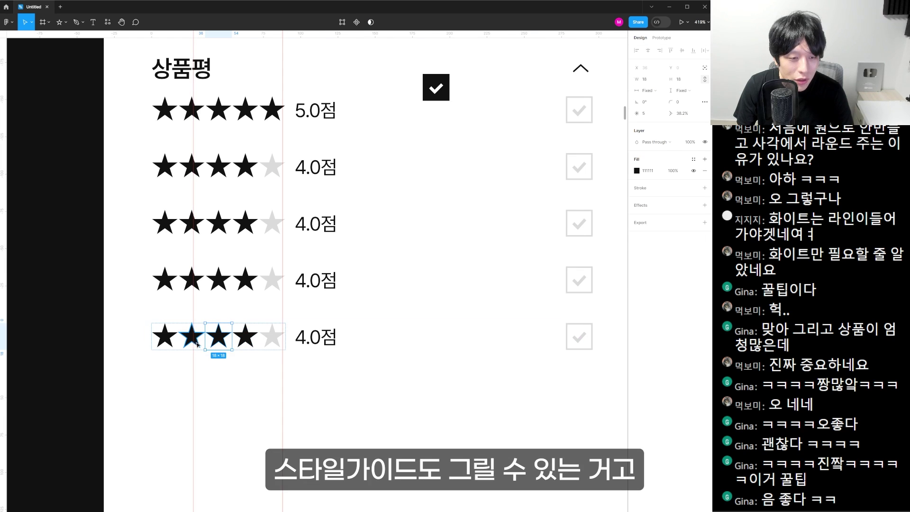
pyautogui.keyDown('shift'); pyautogui.click(194, 338); pyautogui.keyUp('shift')
pyautogui.keyDown('shift'); pyautogui.click(247, 340); pyautogui.keyUp('shift')
pyautogui.press('i')
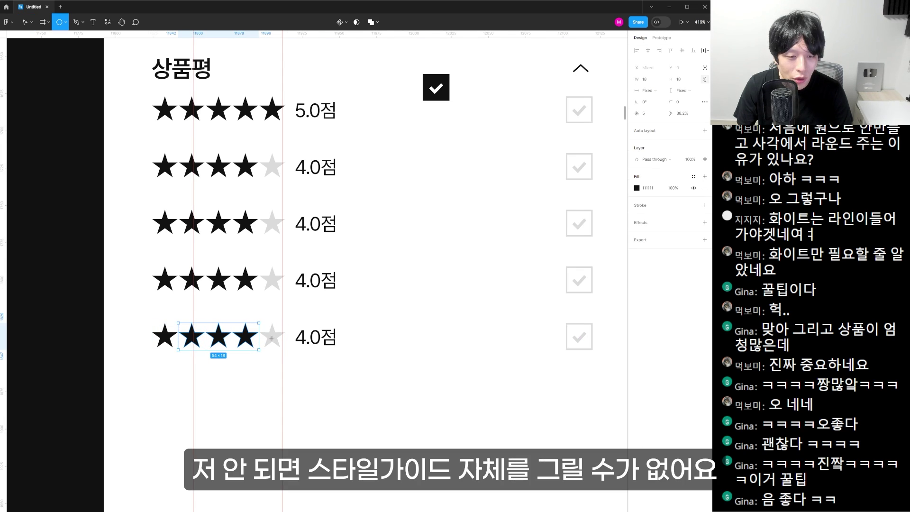
pyautogui.click(592, 67)
# Recolour the fourth row's third and fourth stars and the third row's fourth star light grey by sampling each row's fifth star
pyautogui.click(227, 286)
pyautogui.press('i')
pyautogui.click(273, 279)
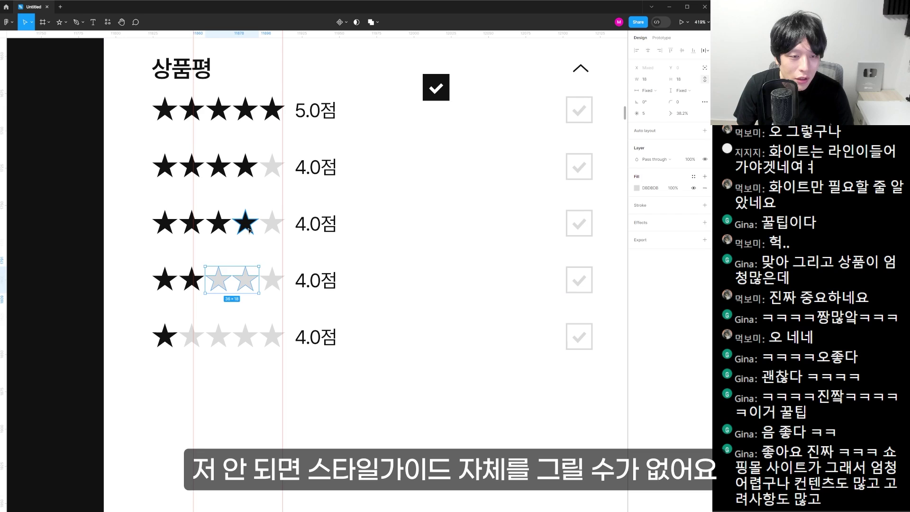
pyautogui.doubleClick(245, 223)
pyautogui.press('i')
pyautogui.click(273, 225)
pyautogui.press('Escape')
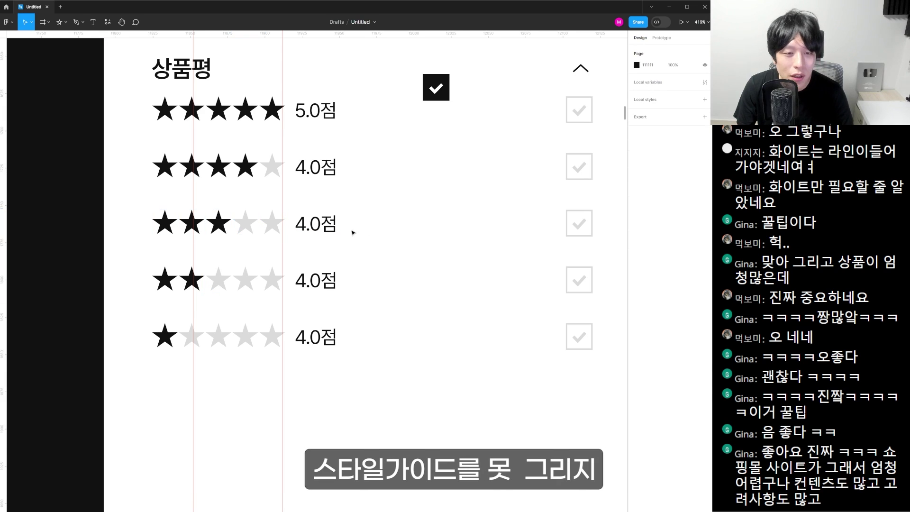
# Change the score labels of the third, fourth and fifth rows to 3.0점, 2.0점 and 1.0점
pyautogui.doubleClick(301, 338)
pyautogui.write('1')
pyautogui.doubleClick(301, 281)
pyautogui.write('2')
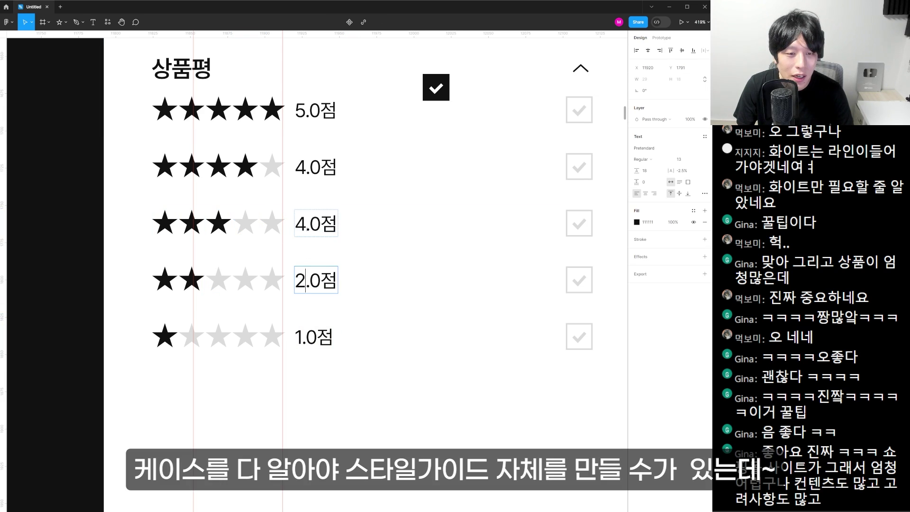
pyautogui.doubleClick(301, 224)
pyautogui.write('3')
pyautogui.press('Escape')
# Replace the unchecked boxes in the 4.0점 and 2.0점 rows with the black checked box
pyautogui.moveTo(438, 93); pyautogui.dragTo(581, 281)
pyautogui.keyDown('shift'); pyautogui.click(585, 172); pyautogui.keyUp('shift')
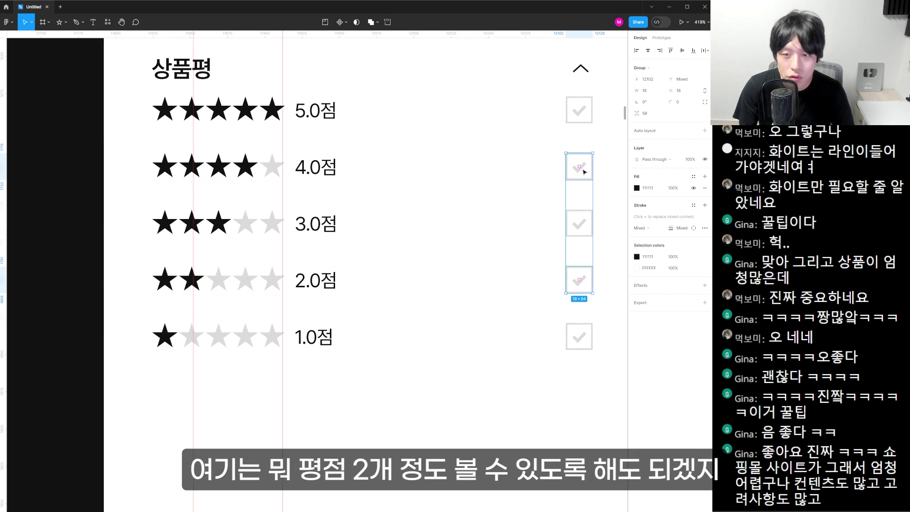
pyautogui.press('Escape')
# Select all five rating rows and combine them into one vertical auto layout frame
pyautogui.press('-')
pyautogui.moveTo(290, 284); pyautogui.dragTo(283, 342)
pyautogui.moveTo(557, 376); pyautogui.dragTo(556, 376)
pyautogui.hotkey('shift', 'a')
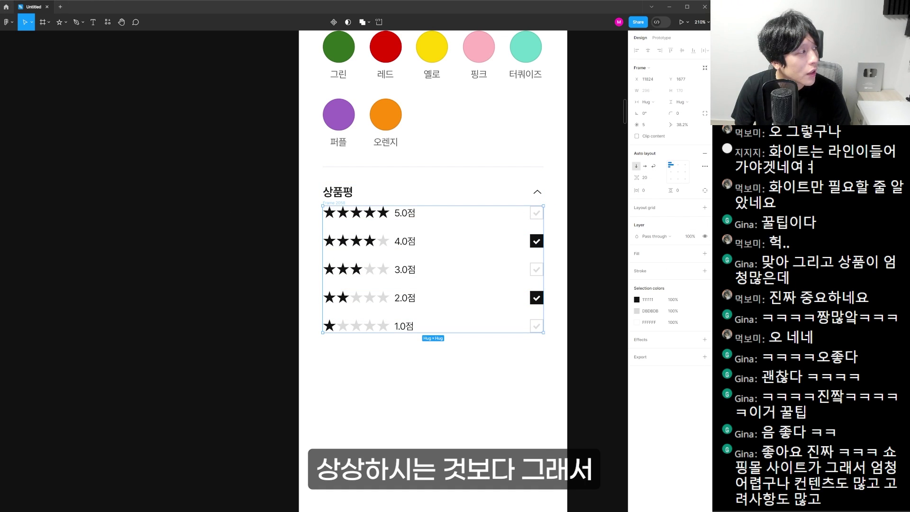
# Move the rating list slightly lower to widen the gap beneath the 상품평 heading, and group it with the heading
pyautogui.click(340, 204)
pyautogui.press('alt')
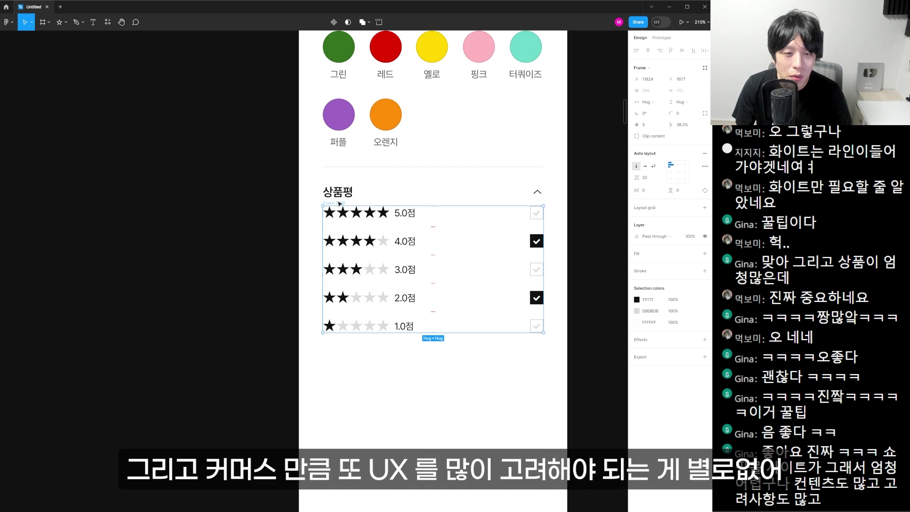
pyautogui.hotkey('shift', 'Down')
pyautogui.press('Down')
pyautogui.press('Down')
pyautogui.press('Down')
pyautogui.press('alt')
pyautogui.press('Down')
pyautogui.press('Down')
pyautogui.press('alt')
pyautogui.keyDown('shift'); pyautogui.click(338, 190); pyautogui.keyUp('shift')
pyautogui.hotkey('ctrl', 'g')
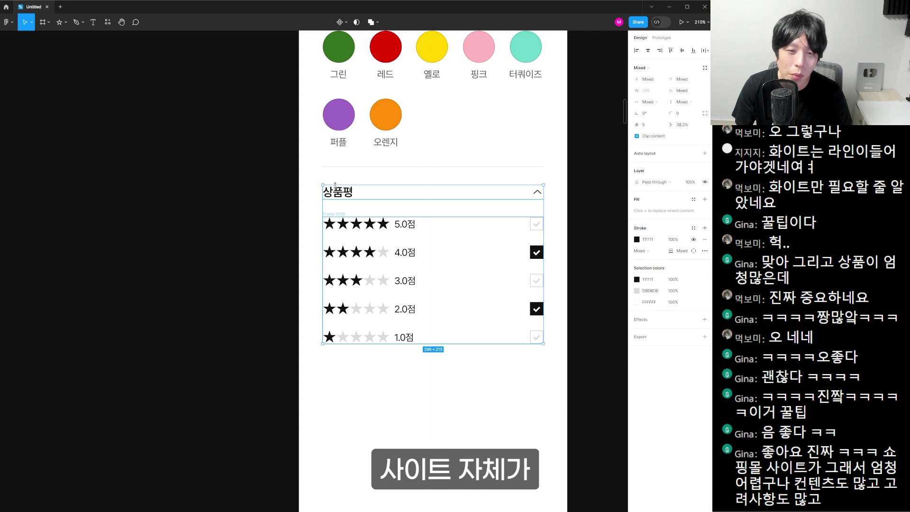
pyautogui.click(503, 402)
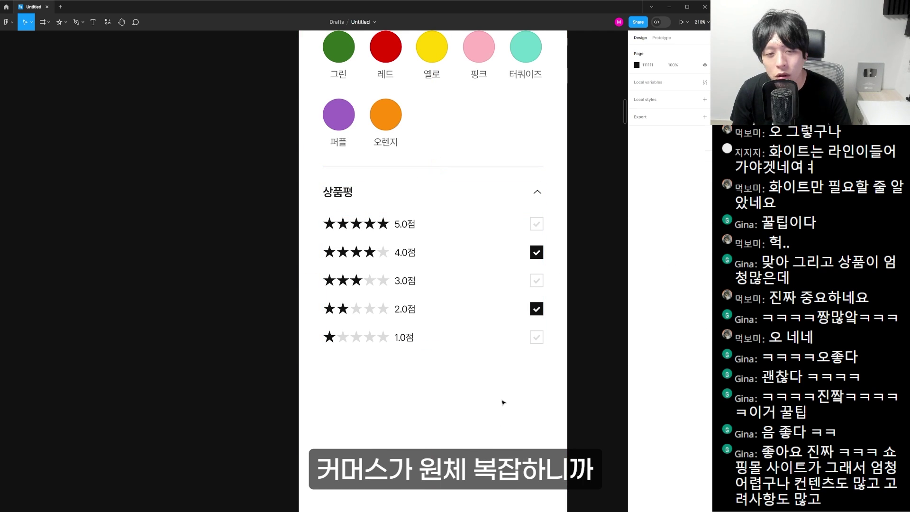
# Copy the divider line above the 상품평 heading to below the 1.0점 row
pyautogui.scroll(1, 442, 286)
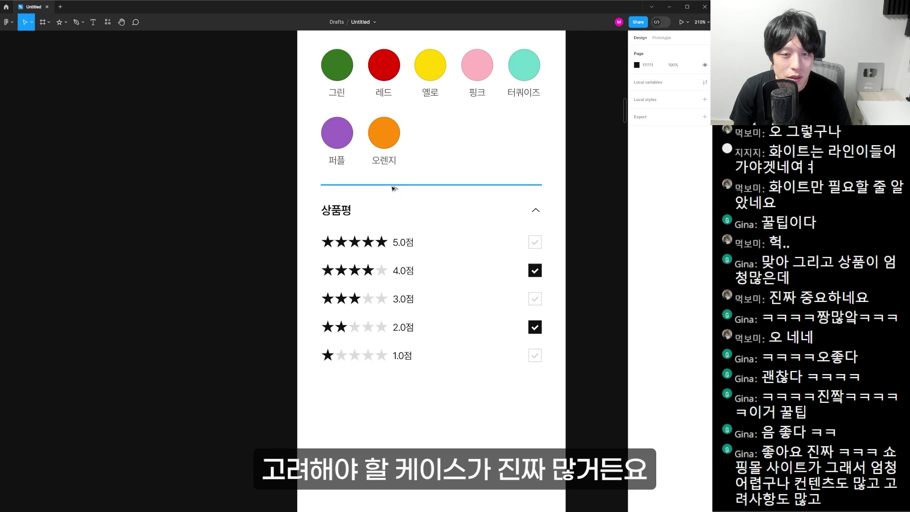
pyautogui.moveTo(393, 188); pyautogui.dragTo(386, 390)
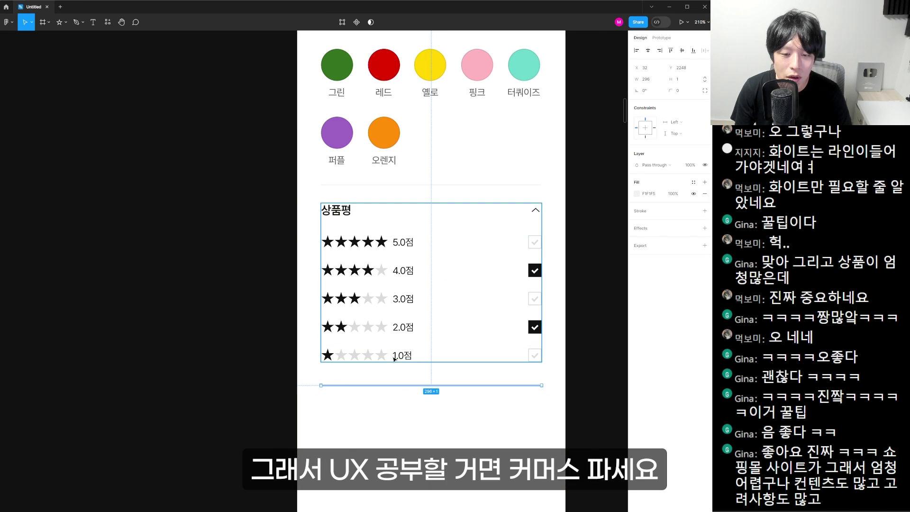
# Nudge the divider below the 1.0점 row down, and copy the 사이즈 heading with its option list beneath it
pyautogui.press('Down')
pyautogui.press('Escape')
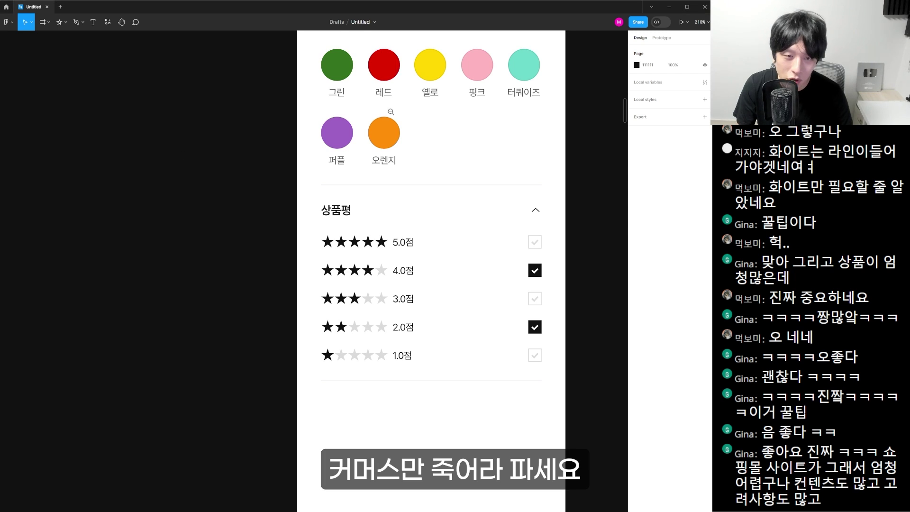
pyautogui.hotkey('ctrl', '-')
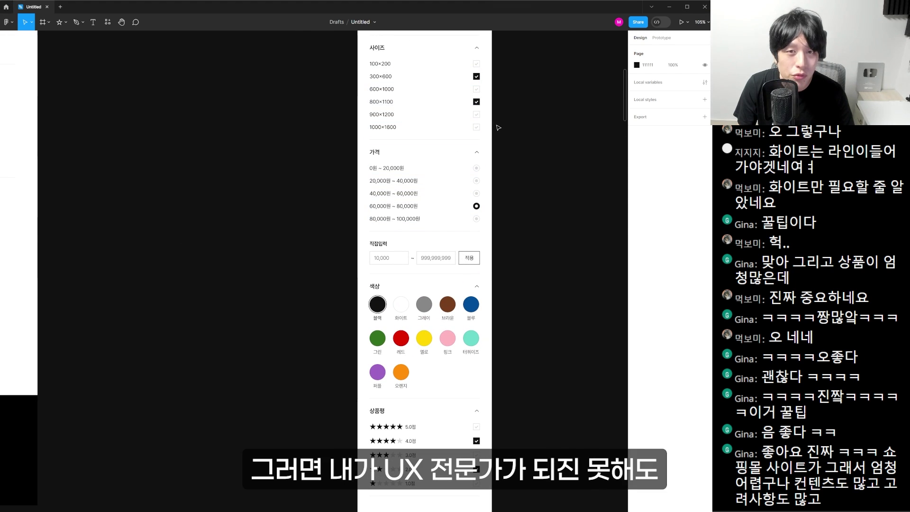
pyautogui.scroll(4, 502, 142)
pyautogui.hscroll(1, 352, 105)
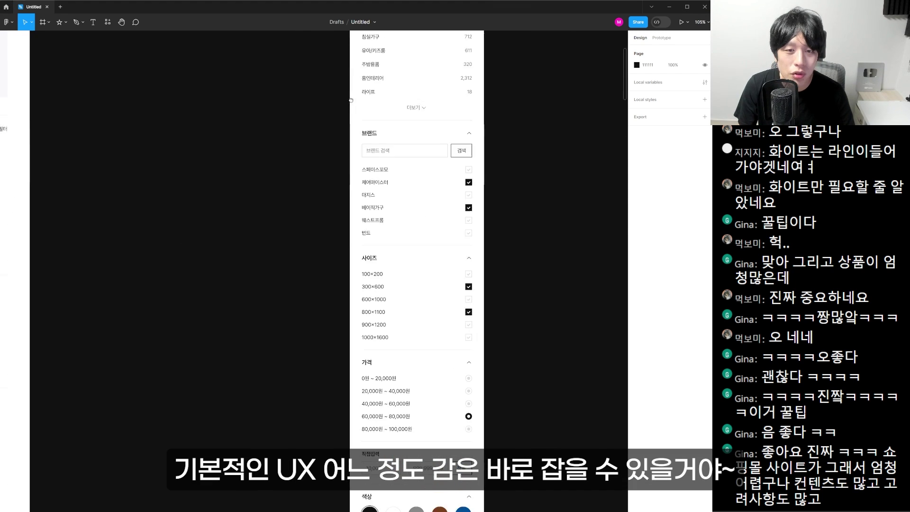
pyautogui.scroll(-2, 342, 142)
pyautogui.hscroll(1, 336, 165)
pyautogui.moveTo(453, 221); pyautogui.dragTo(483, 259)
pyautogui.scroll(-3, 385, 135)
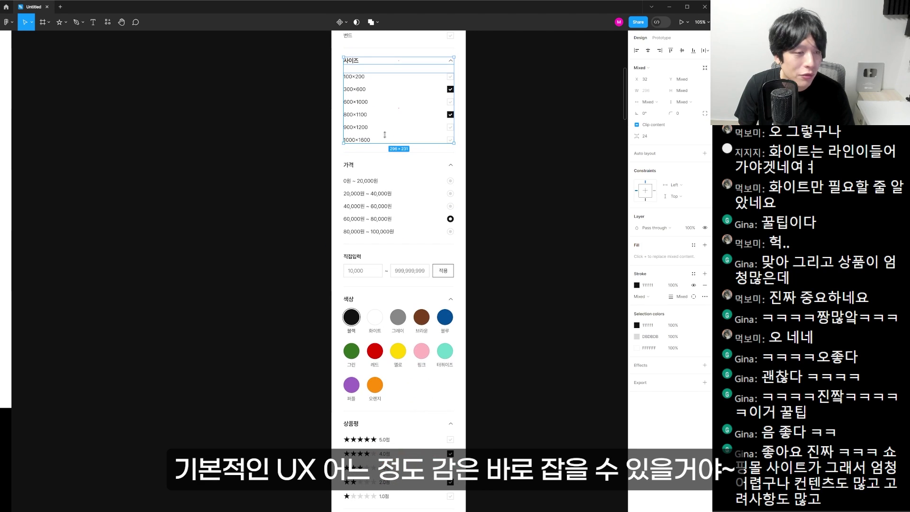
pyautogui.scroll(-7, 363, 142)
pyautogui.moveTo(363, 116); pyautogui.dragTo(367, 191)
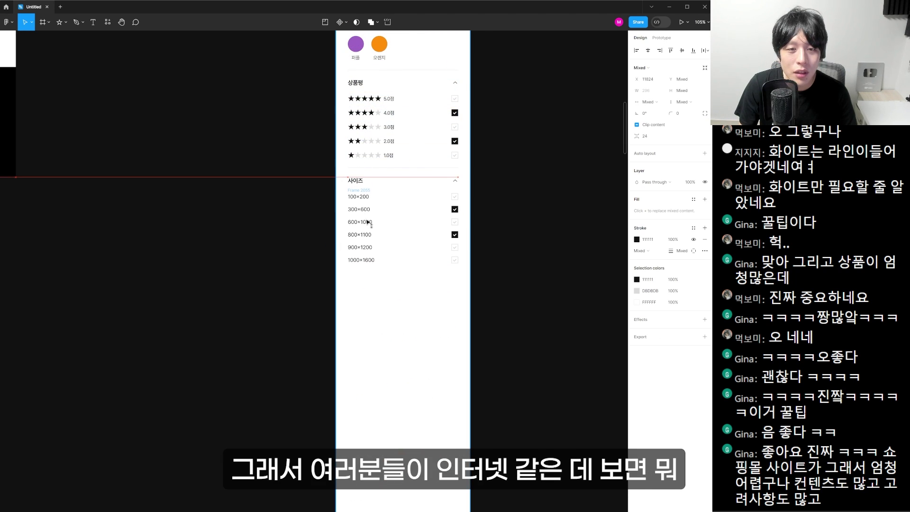
# Rename the copied section's heading to 소개 and its first three options to 패브릭, 메탈 and 원목
pyautogui.scroll(4, 503, 128)
pyautogui.hscroll(-3, 212, 162)
pyautogui.scroll(-1, 211, 162)
pyautogui.scroll(2, 212, 162)
pyautogui.hscroll(3, 212, 162)
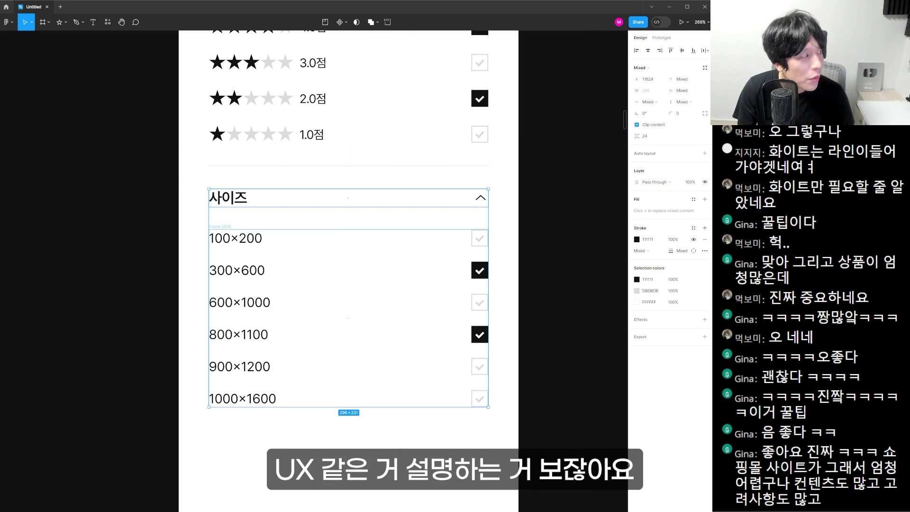
pyautogui.hotkey('ctrl', 'z')
pyautogui.hotkey('ctrl', 'z')
pyautogui.hotkey('ctrl', 'z')
pyautogui.hotkey('ctrl', 'z')
pyautogui.hotkey('ctrl', 'z')
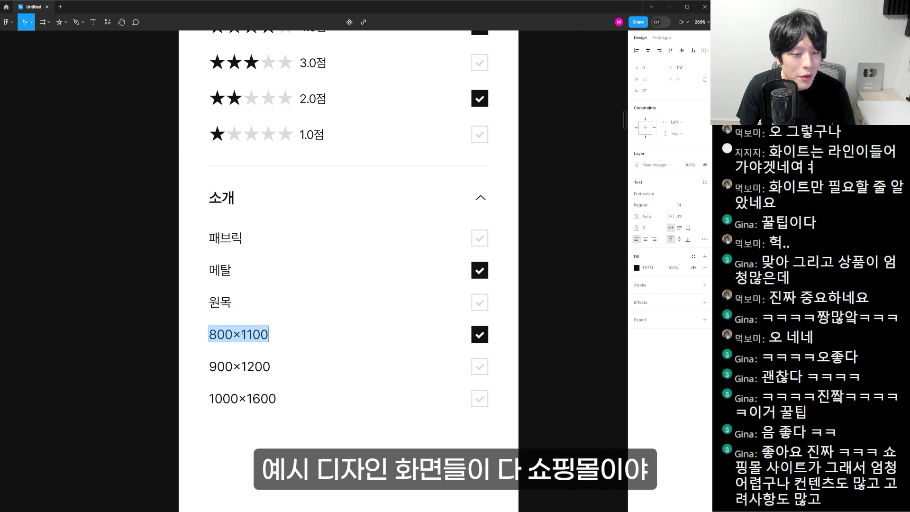
# Rename the fourth and fifth 소개 options to 플라스틱 and 베니머, and remove the 1000×1600 row
pyautogui.hotkey('ctrl', 'z')
pyautogui.hotkey('ctrl', 'z')
pyautogui.hotkey('ctrl', 'z')
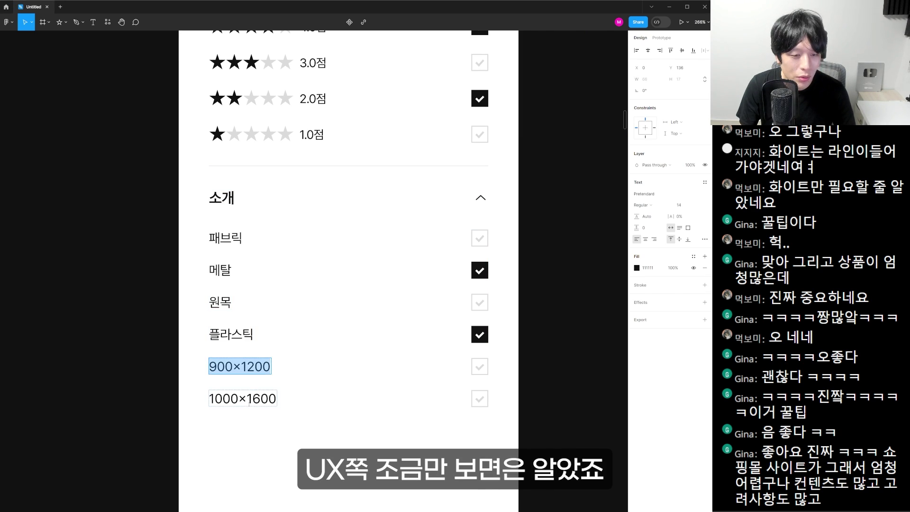
pyautogui.hotkey('ctrl', 'z')
pyautogui.hotkey('ctrl', 'z')
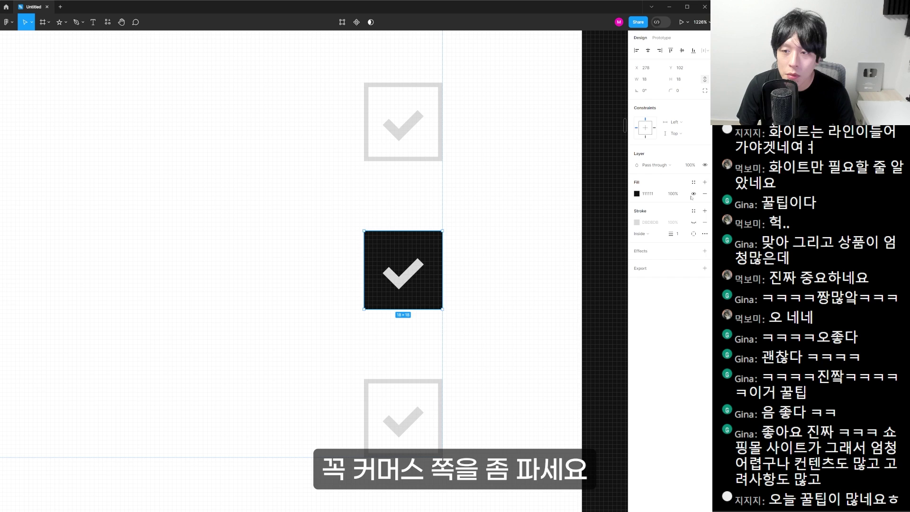
# Change the black checked box in the 플라스틱 row to the unchecked outline style
pyautogui.hotkey('ctrl', 'z')
pyautogui.hotkey('ctrl', 'z')
pyautogui.hotkey('ctrl', 'z')
pyautogui.hotkey('ctrl', 'z')
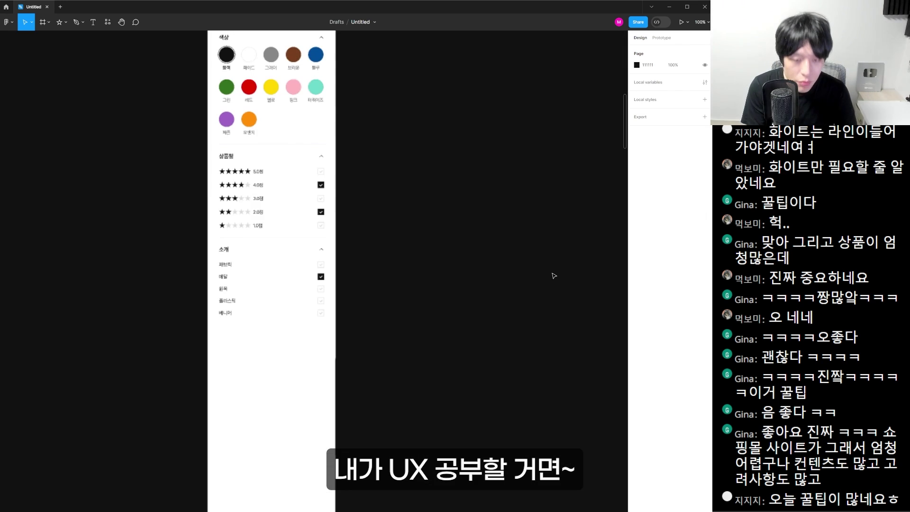
# Draw a 296 × 79 rectangle beneath the 소개 options and build a grey and a black button side by side there
pyautogui.hotkey('ctrl', 'z')
pyautogui.hotkey('ctrl', 'z')
pyautogui.hotkey('ctrl', 'z')
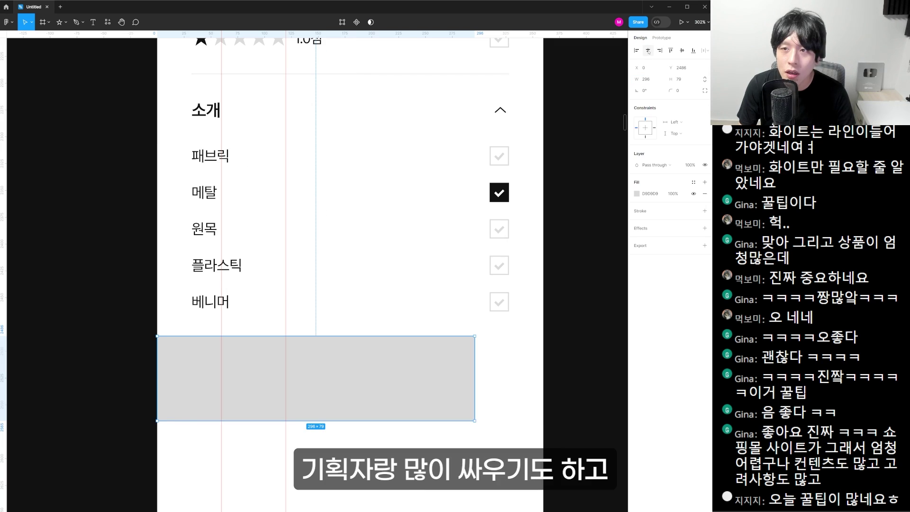
pyautogui.hotkey('ctrl', 'z')
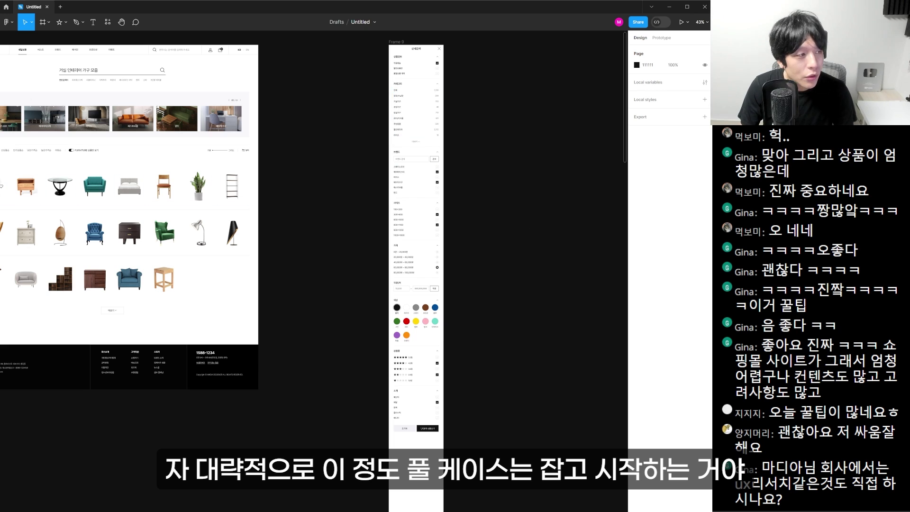
# Shorten the filter panel frame from its lower edge to about 3059 high, trimming empty space below the buttons
pyautogui.hotkey('ctrl', 'z')
pyautogui.hotkey('ctrl', 'z')
pyautogui.hotkey('ctrl', 'z')
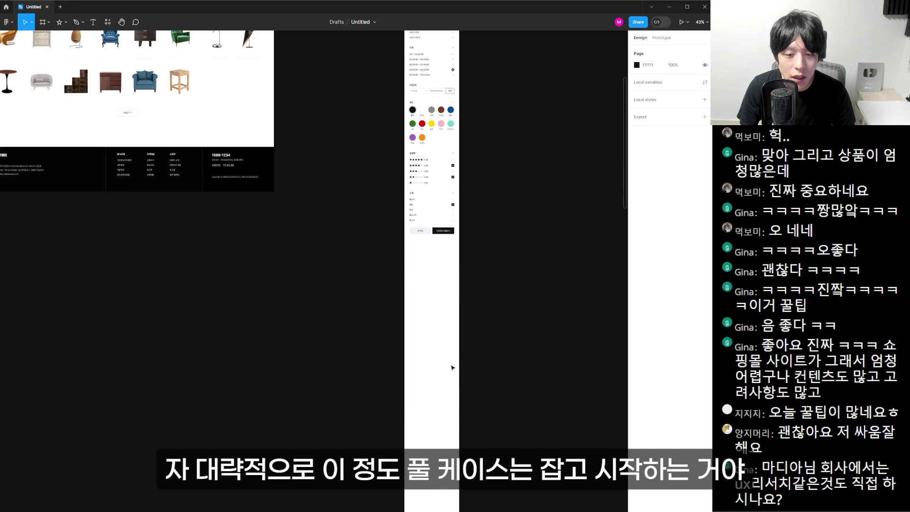
pyautogui.moveTo(439, 475); pyautogui.dragTo(439, 318)
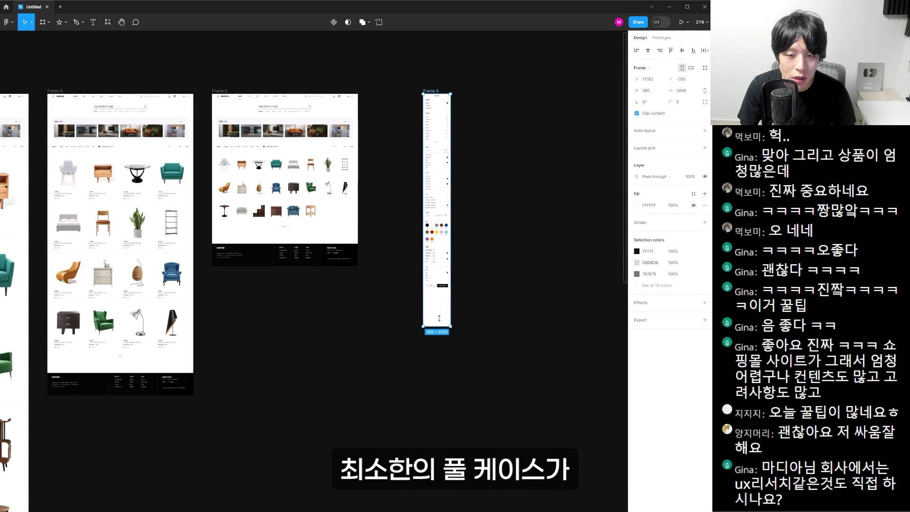
pyautogui.scroll(5, 439, 293)
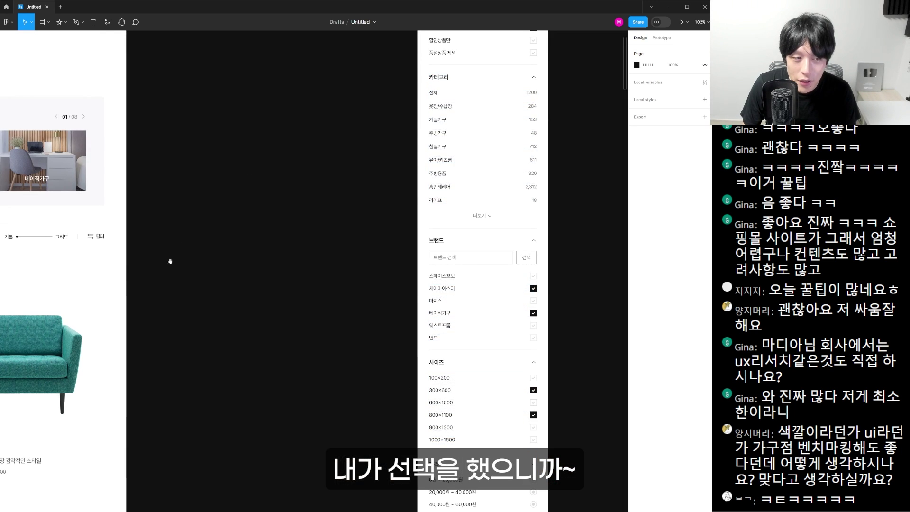
# Compare the 필터 control on the product listing page with the options in the filter panel
pyautogui.moveTo(170, 260); pyautogui.dragTo(611, 306)
pyautogui.moveTo(94, 216); pyautogui.dragTo(270, 251)
pyautogui.moveTo(431, 231); pyautogui.dragTo(114, 214)
pyautogui.hscroll(5, 265, 227)
pyautogui.scroll(3, 332, 229)
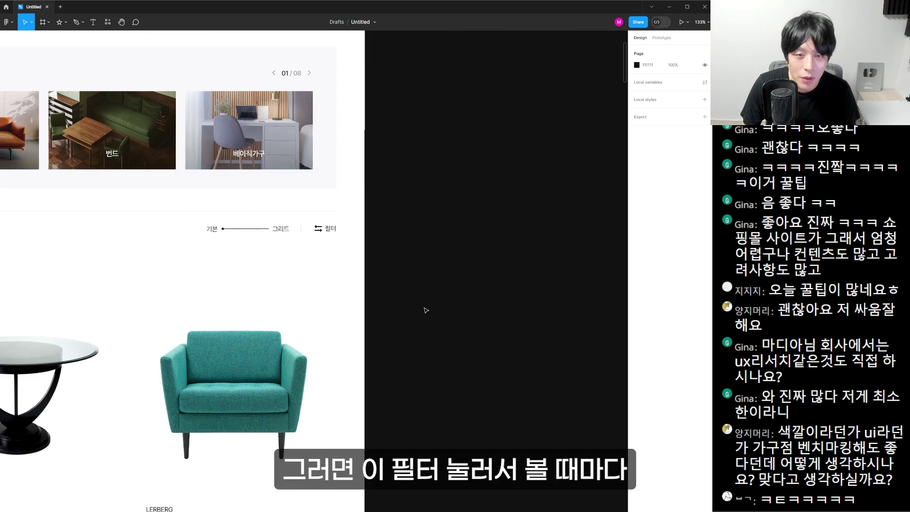
pyautogui.hscroll(5, 425, 230)
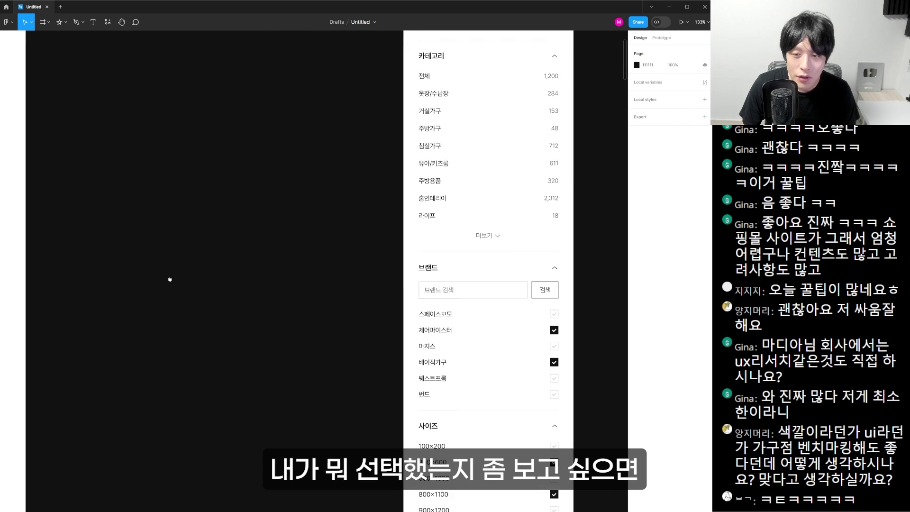
pyautogui.hscroll(-7, 418, 313)
pyautogui.click(417, 243)
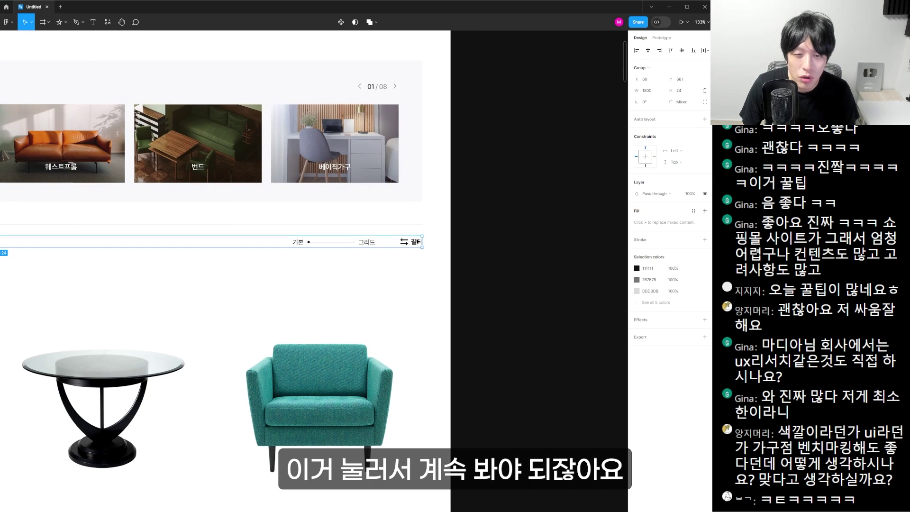
pyautogui.hscroll(5, 377, 168)
pyautogui.hscroll(-6, 205, 305)
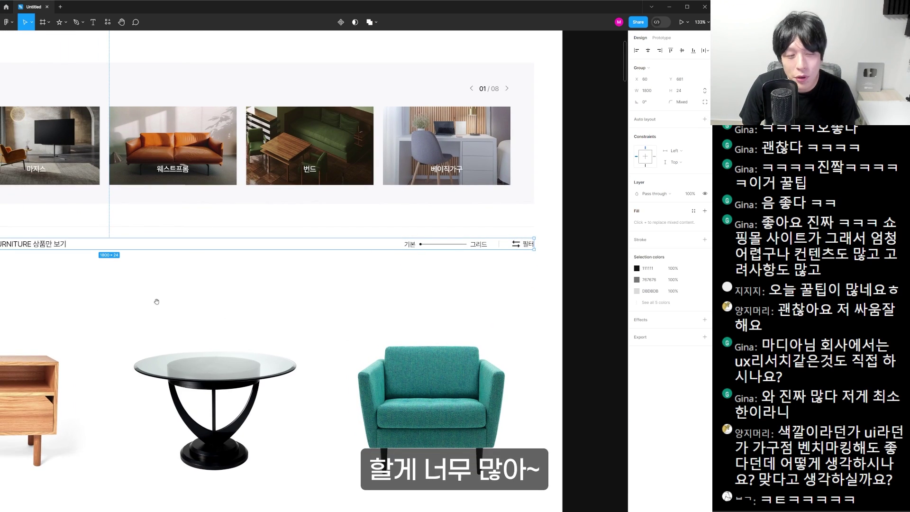
# Build an outlined 무료배송 filter chip with an × icon above the 1,284개 sort row, using auto layout
pyautogui.scroll(8, 157, 301)
pyautogui.press('Escape')
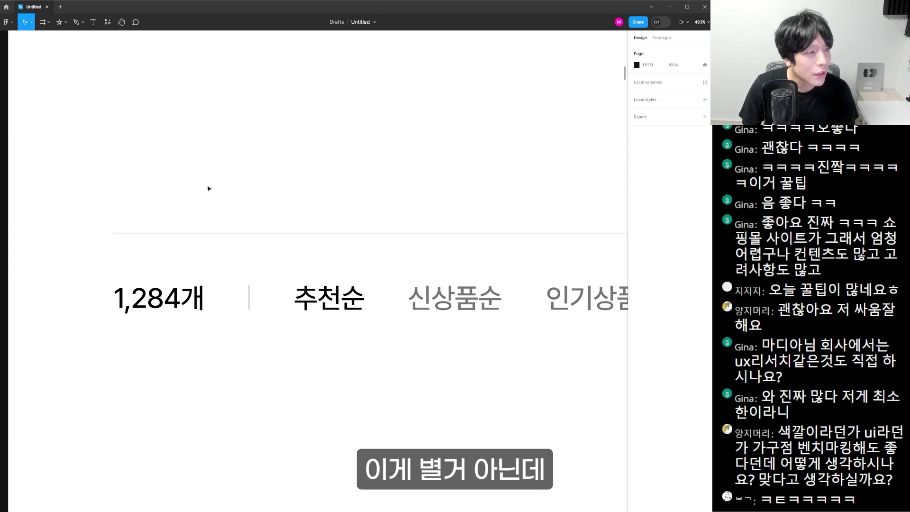
pyautogui.hscroll(-4, 560, 307)
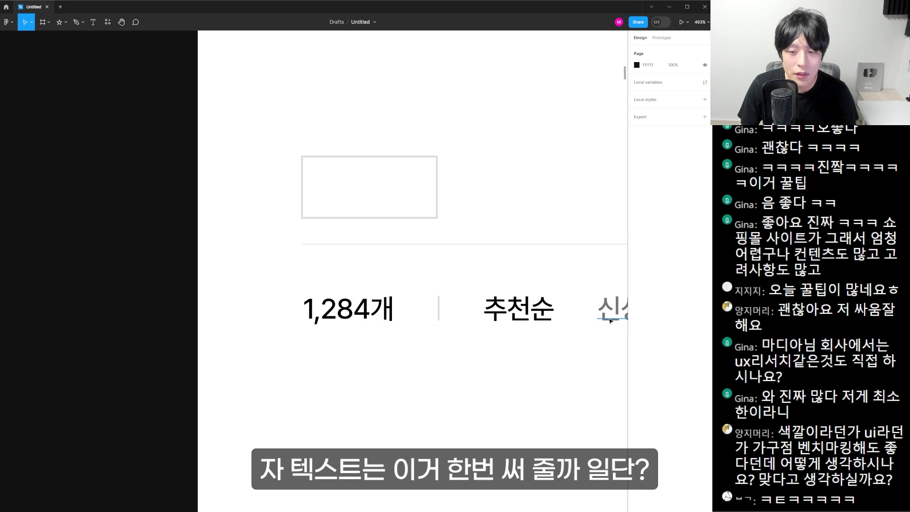
pyautogui.moveTo(265, 163); pyautogui.dragTo(525, 326)
pyautogui.scroll(-5, 424, 290)
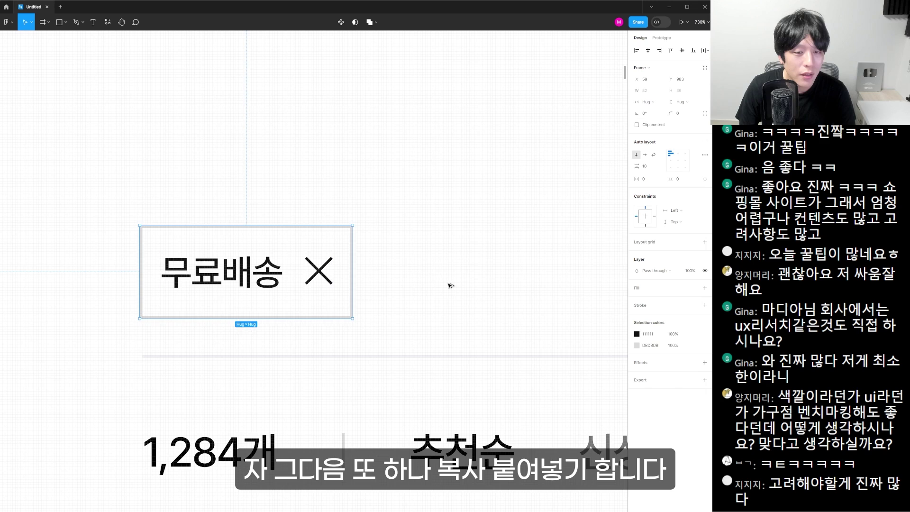
# Duplicate the 무료배송 chip into a horizontal row and relabel the copies 체어마이스터, 웨스트프롬, 300×600 and 900×1200
pyautogui.hotkey('ctrl', 'c')
pyautogui.hotkey('ctrl', 'v')
pyautogui.moveTo(457, 291); pyautogui.dragTo(426, 291)
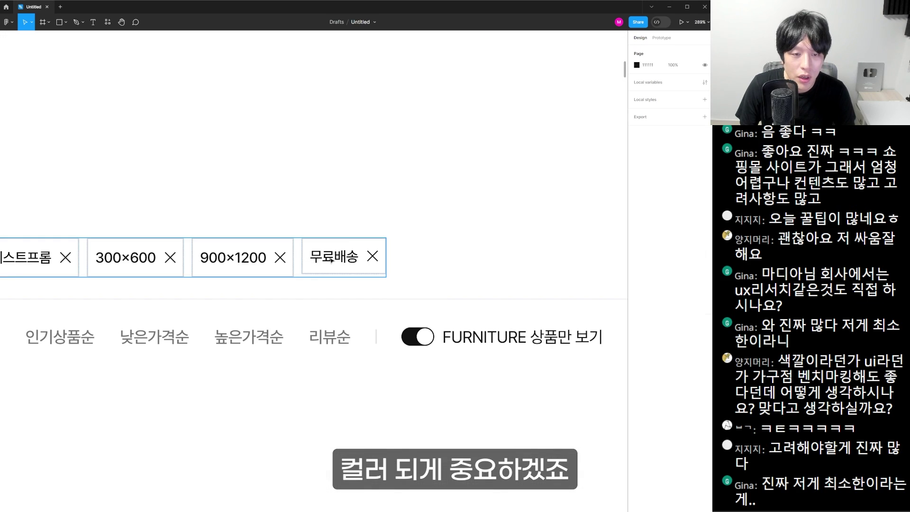
# Delete the extra 무료배송 chip at the row's end, and paste the black and green colour circles above the chips
pyautogui.click(346, 265)
pyautogui.press('Delete')
pyautogui.hscroll(-5, 389, 227)
pyautogui.hotkey('ctrl', 'v')
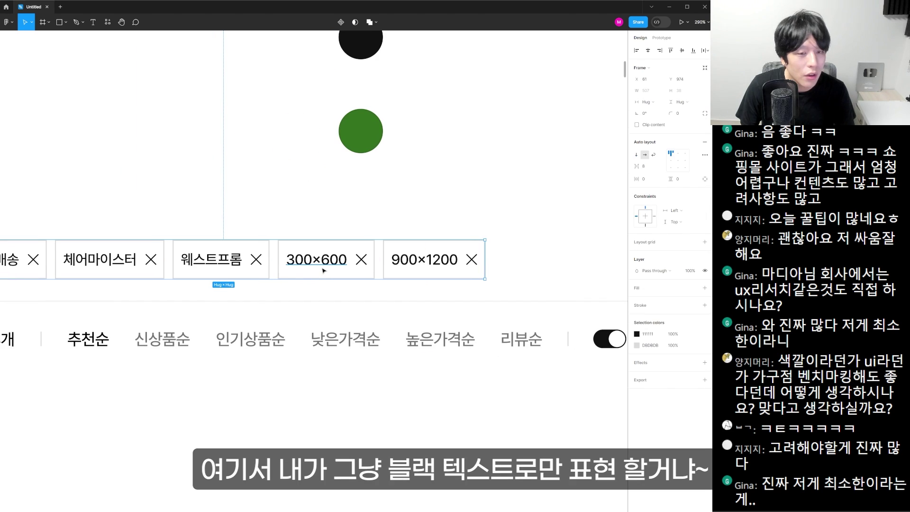
# Relabel the 300×600 chip as 블랙 and the 900×1200 chip as 그린
pyautogui.doubleClick(323, 270)
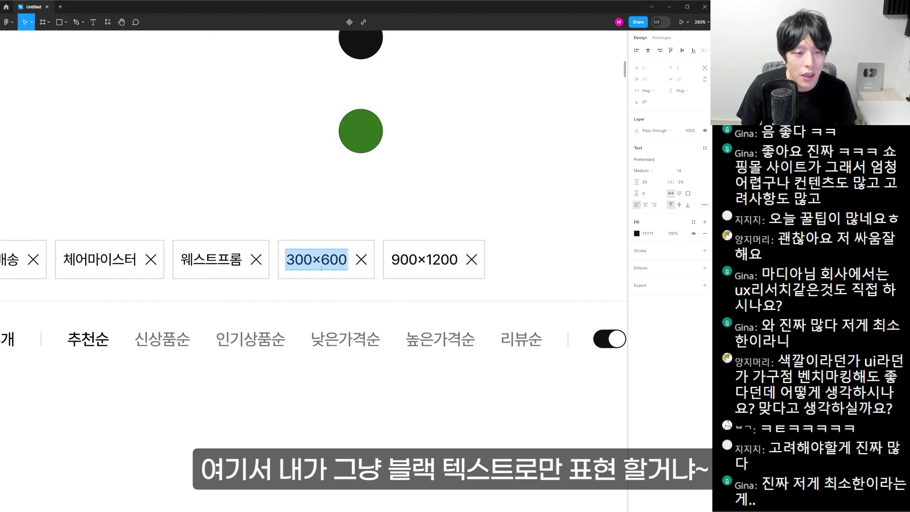
pyautogui.write('블랙')
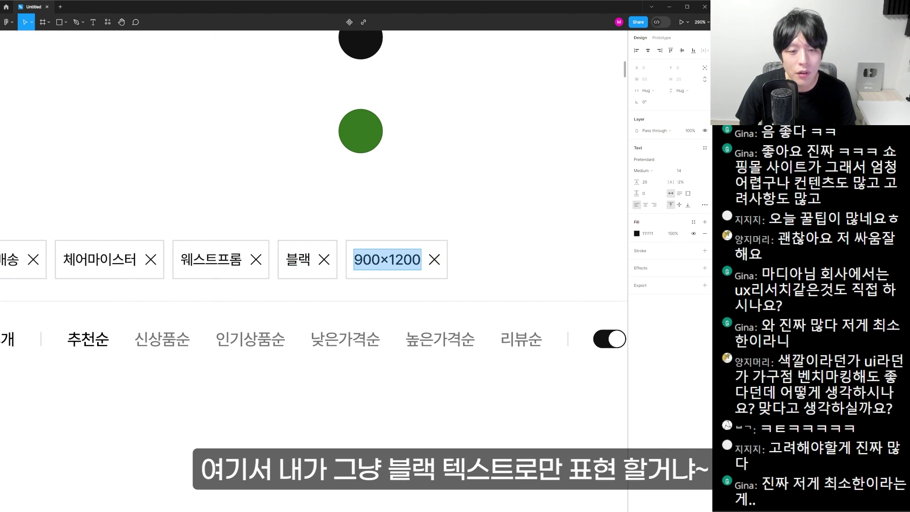
pyautogui.write('그린')
pyautogui.click(322, 204)
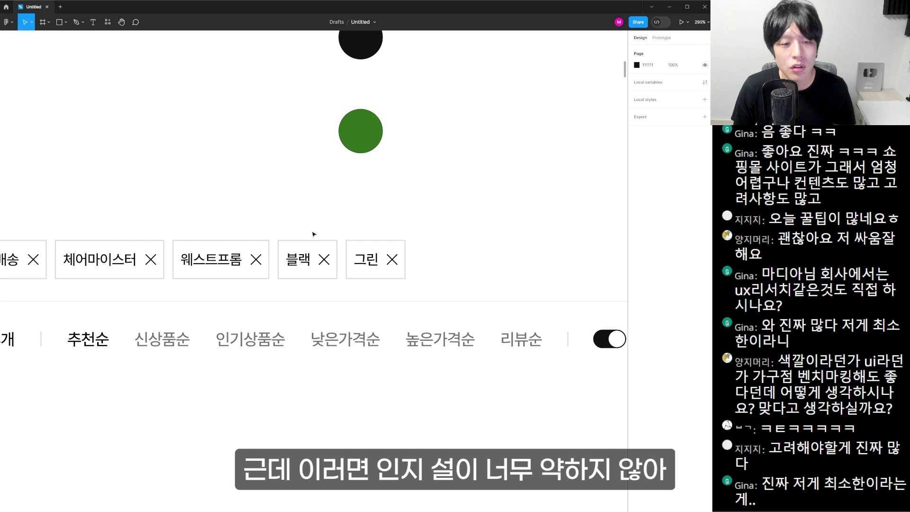
# Place an 18 × 18 black circle before the 블랙 label and a matching green circle before the 그린 label
pyautogui.scroll(2, 317, 249)
pyautogui.click(360, 38)
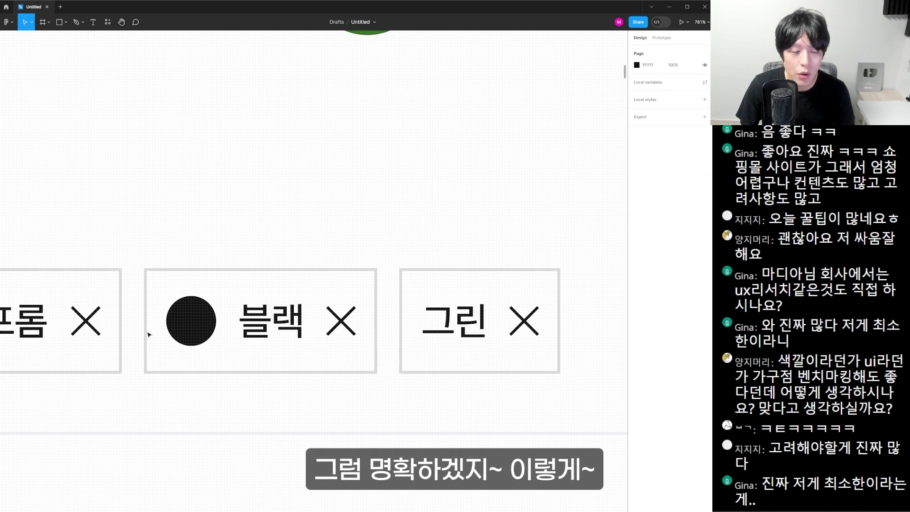
pyautogui.scroll(3, 374, 240)
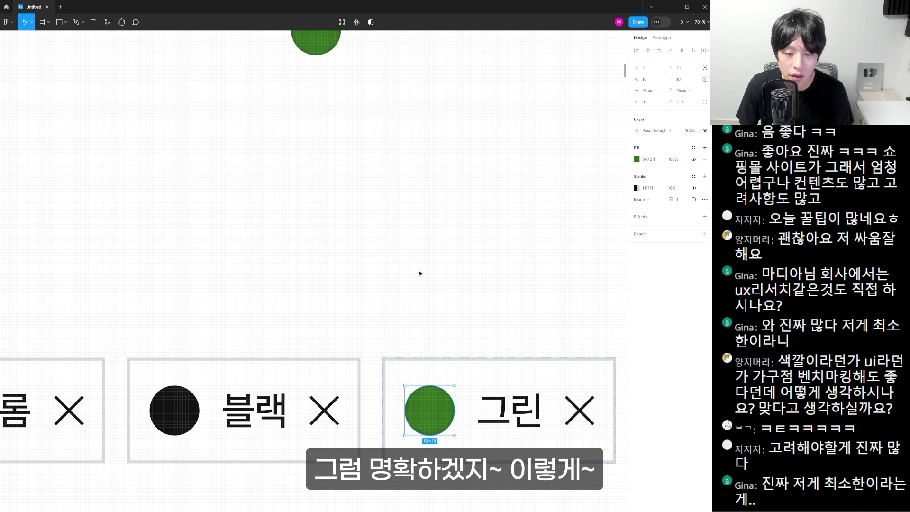
pyautogui.scroll(-5, 338, 329)
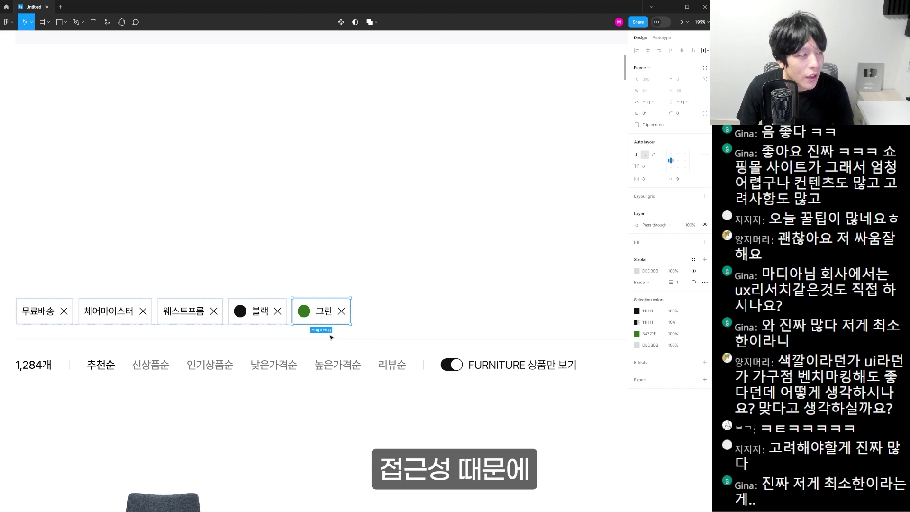
# Duplicate the 그린 chip and replace the copy's green circle with the four-star rating icons
pyautogui.hotkey('ctrl', 'd')
pyautogui.click(458, 294)
pyautogui.moveTo(457, 295); pyautogui.dragTo(57, 160)
pyautogui.moveTo(473, 303); pyautogui.dragTo(156, 130)
pyautogui.scroll(-3, 482, 303)
pyautogui.moveTo(508, 391); pyautogui.dragTo(354, 279)
pyautogui.scroll(5, 354, 155)
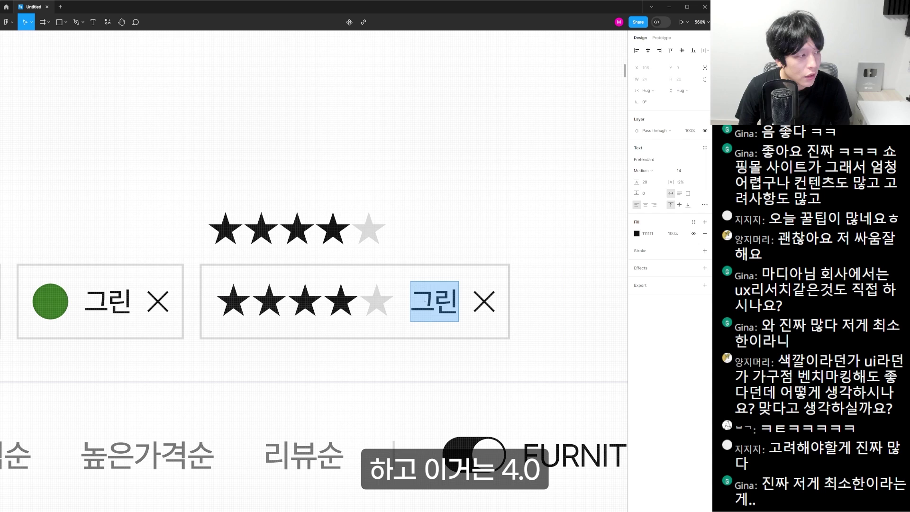
# Label the star-rating chip 4.0 and add a 퍼플 chip with a purple circle after the 그린 chip
pyautogui.write('4')
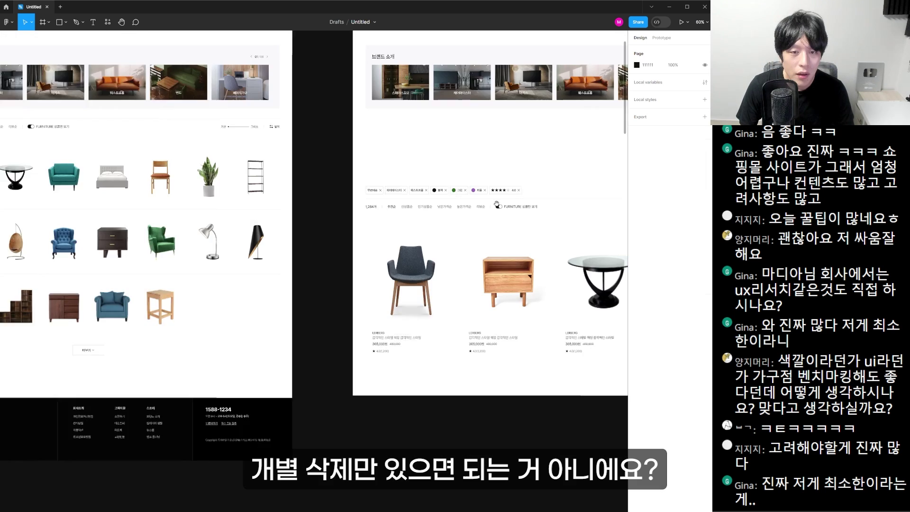
pyautogui.scroll(2, 391, 186)
pyautogui.click(331, 199)
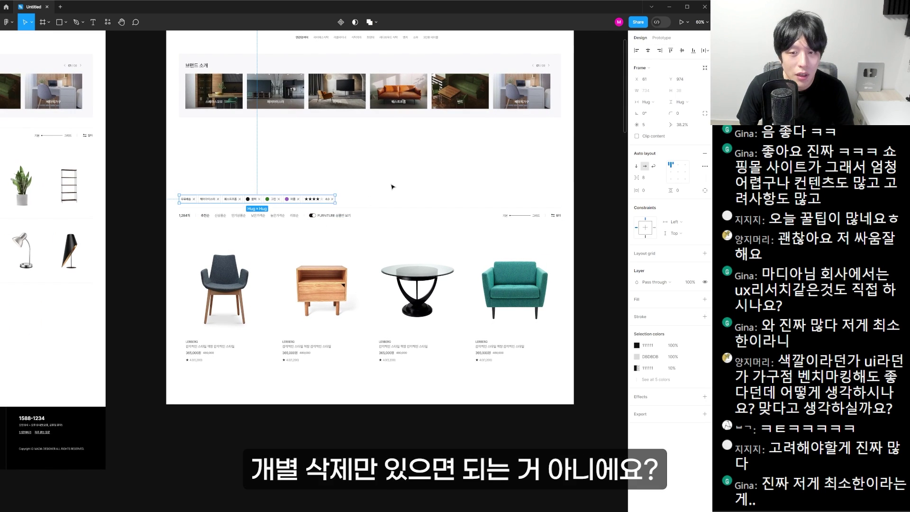
pyautogui.press('Escape')
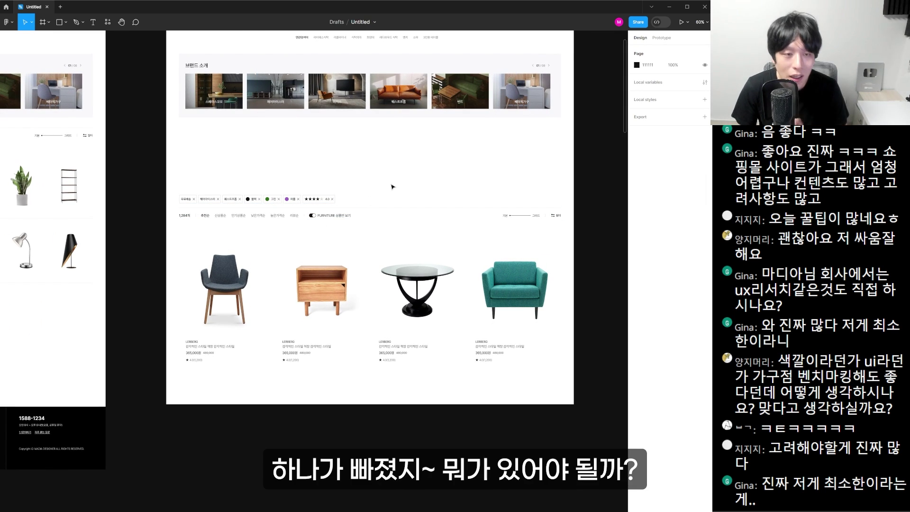
pyautogui.scroll(5, 288, 121)
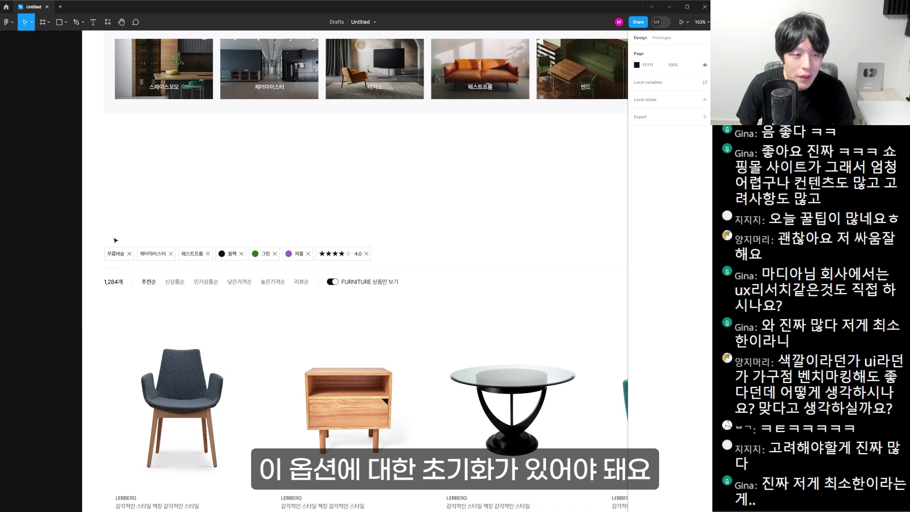
# Switch to the browser and examine the 전체해제 reset icon beside the selected filters and the product icons on Naver Shopping
pyautogui.click(239, 251)
pyautogui.hotkey('alt', 'Tab')
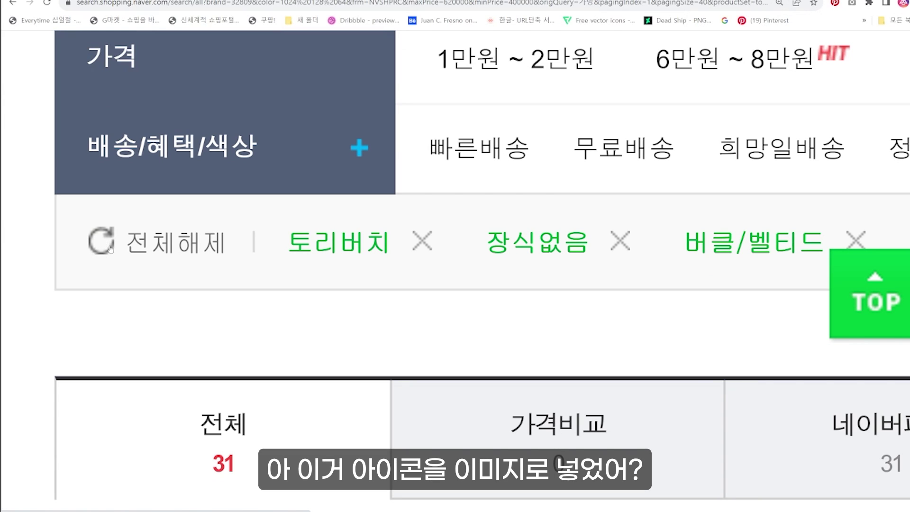
pyautogui.scroll(-1, 83, 239)
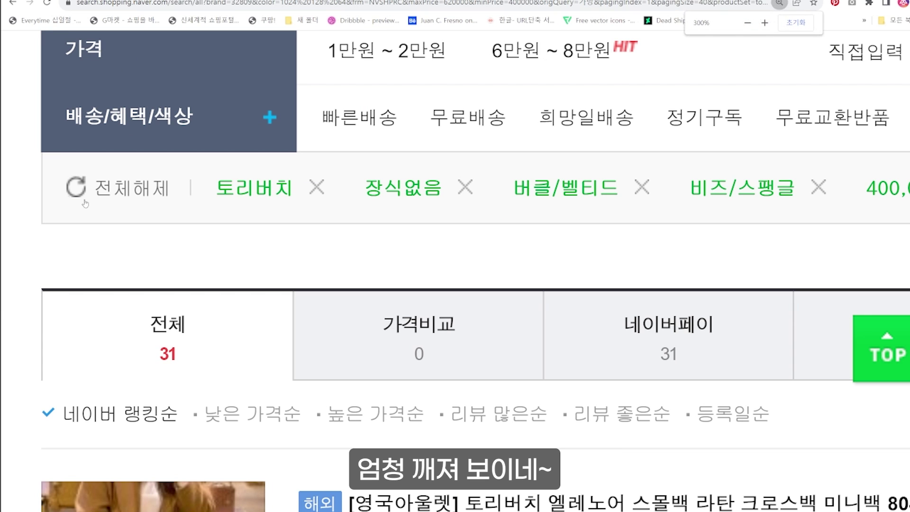
pyautogui.scroll(2, 19, 209)
pyautogui.scroll(-5, 165, 298)
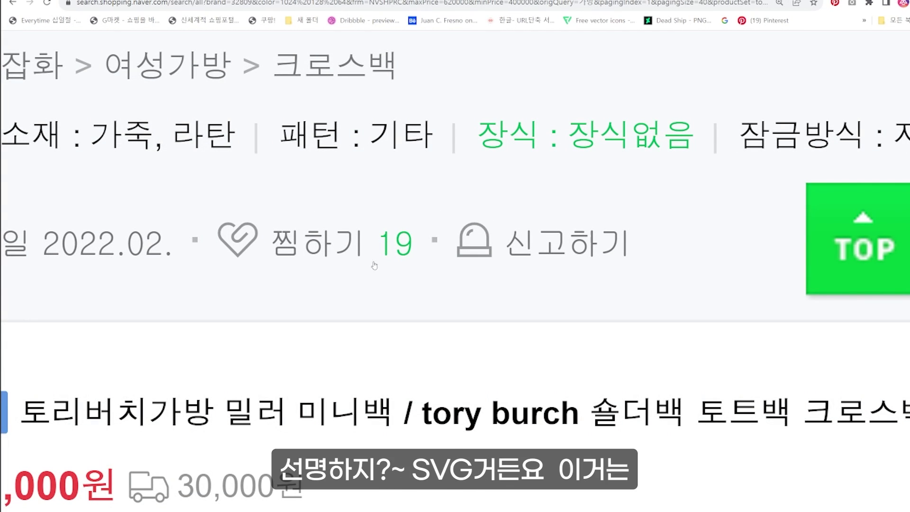
pyautogui.scroll(5, 290, 244)
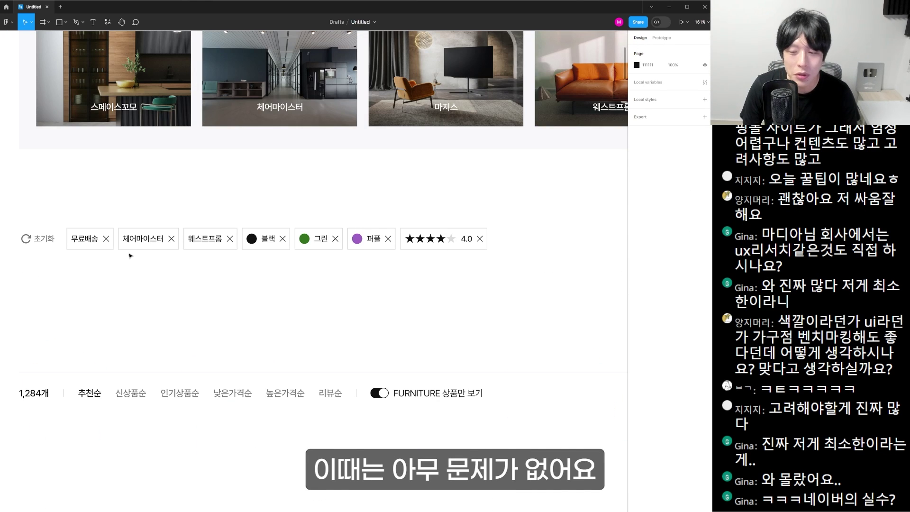
# In Figma, duplicate the chip row below itself and try starting the copy under 초기화 and under the first chip
pyautogui.moveTo(132, 204); pyautogui.dragTo(75, 235)
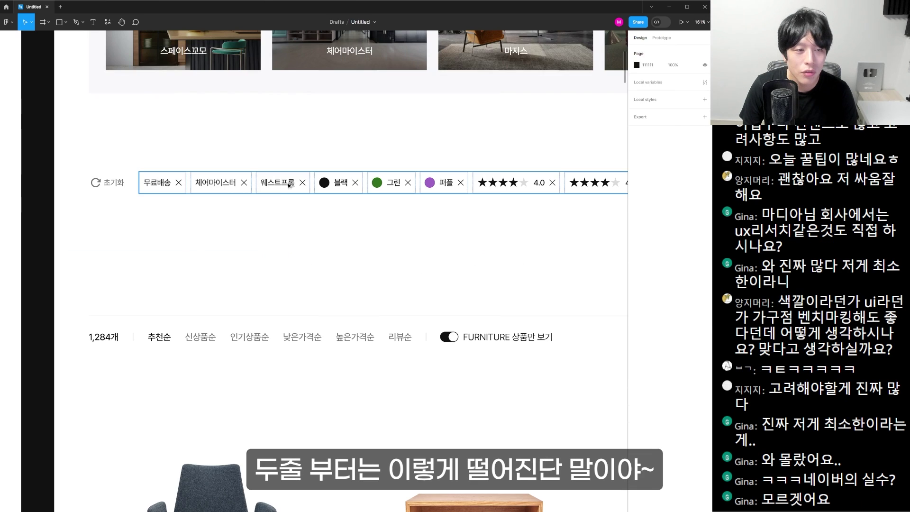
pyautogui.hotkey('ctrl', 'd')
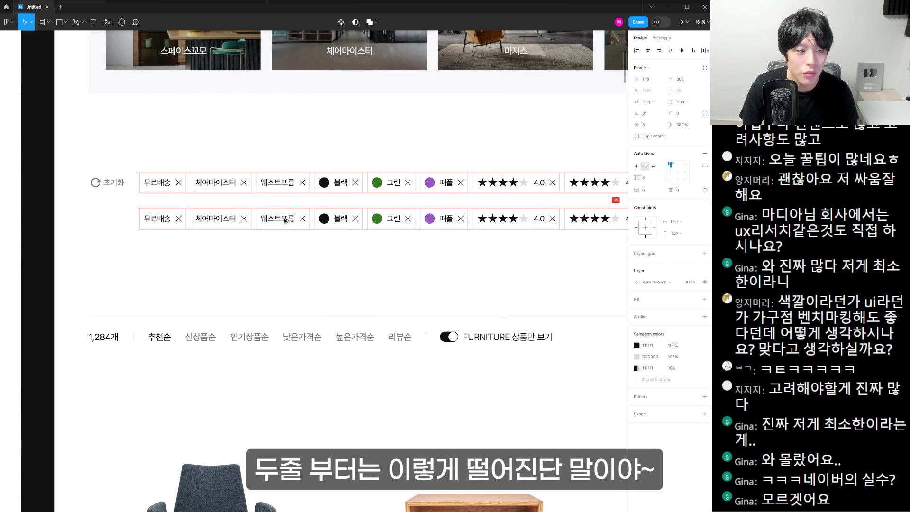
pyautogui.scroll(4, 286, 244)
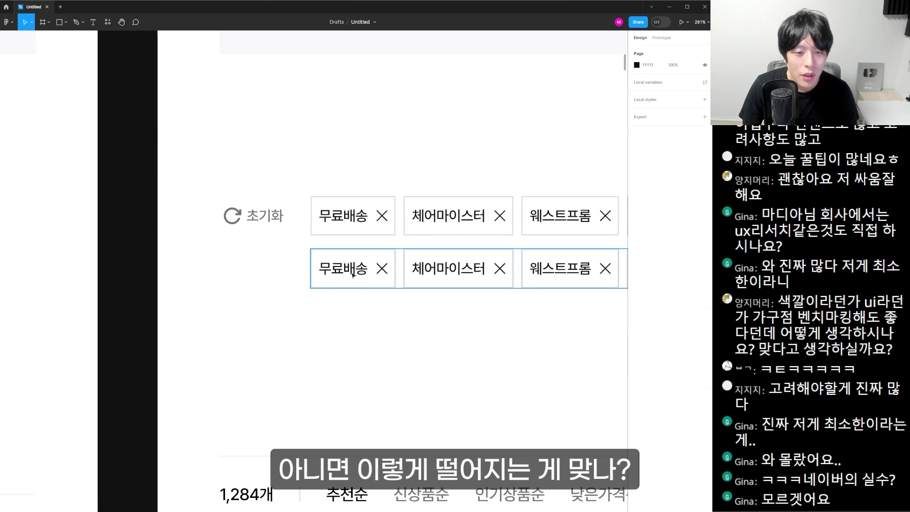
pyautogui.moveTo(369, 262); pyautogui.dragTo(278, 268)
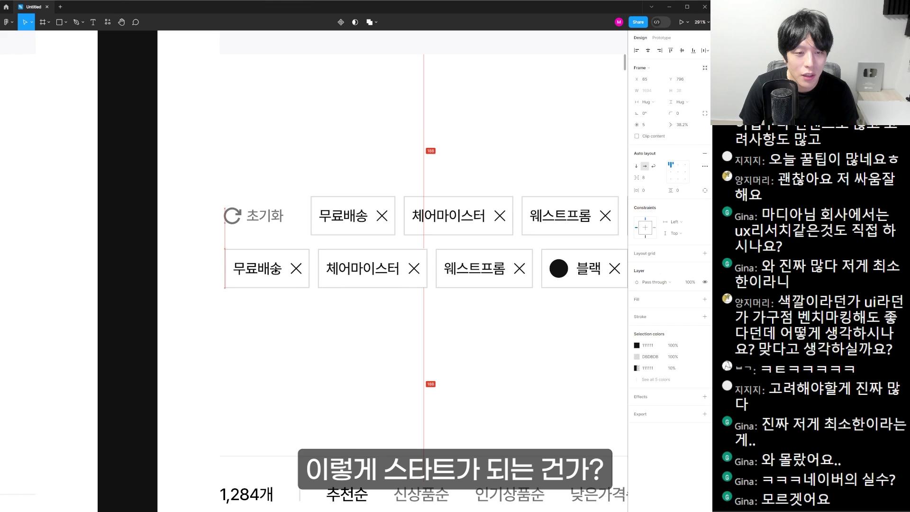
pyautogui.click(396, 345)
pyautogui.moveTo(351, 284); pyautogui.dragTo(437, 281)
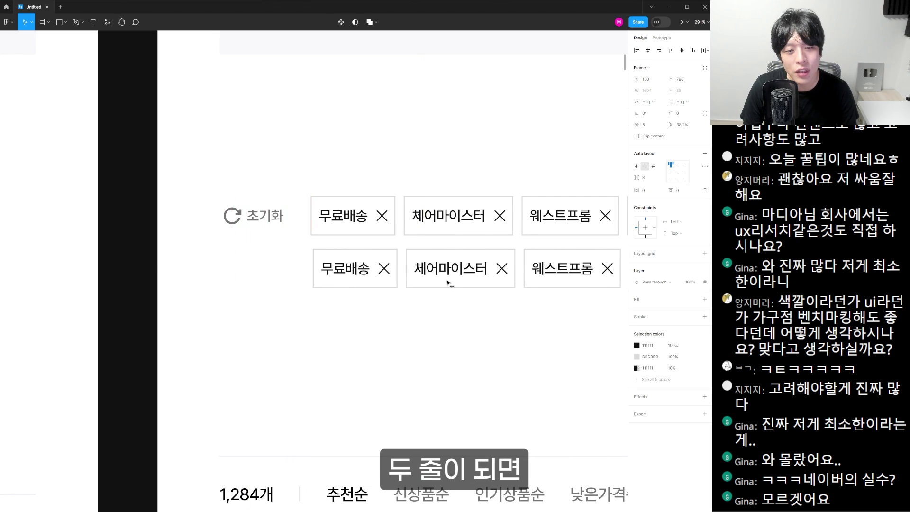
# Undo the chip row's last shift and reposition the row at X 151, beside the divider after 초기화
pyautogui.hscroll(3, 396, 268)
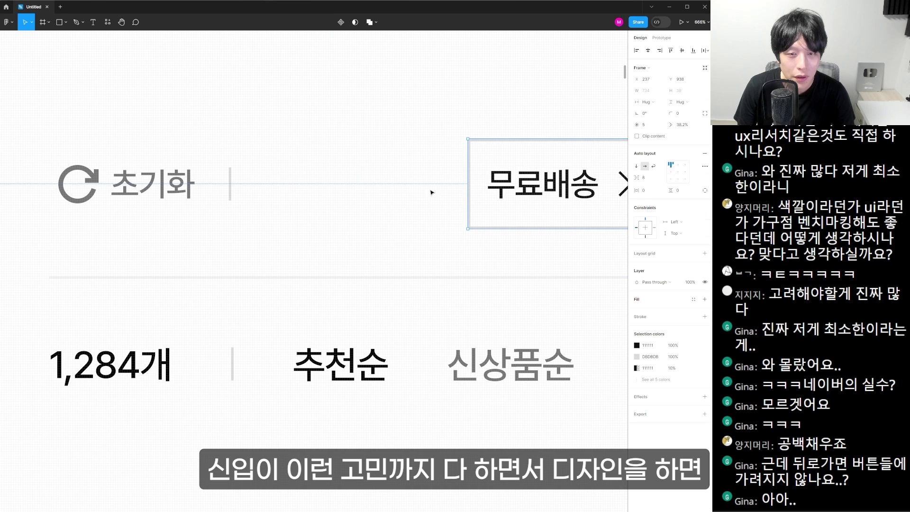
pyautogui.hotkey('ctrl', 'z')
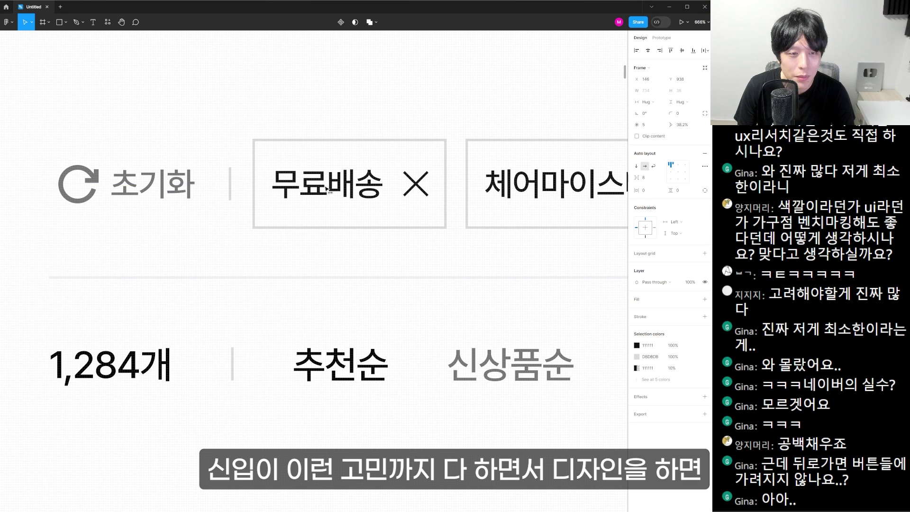
pyautogui.moveTo(325, 189); pyautogui.dragTo(322, 190)
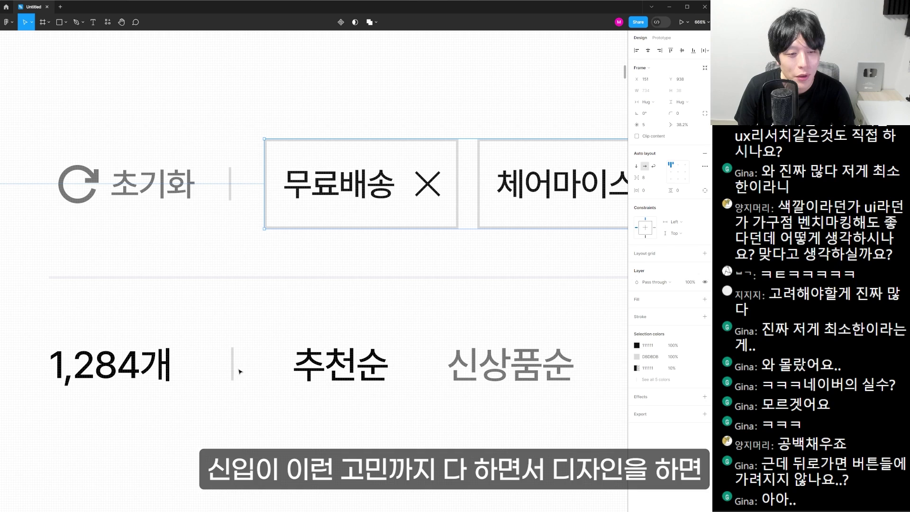
# Widen the gaps after 초기화 by moving the divider 10 px right and the chip row to X 171
pyautogui.click(233, 370)
pyautogui.click(229, 185)
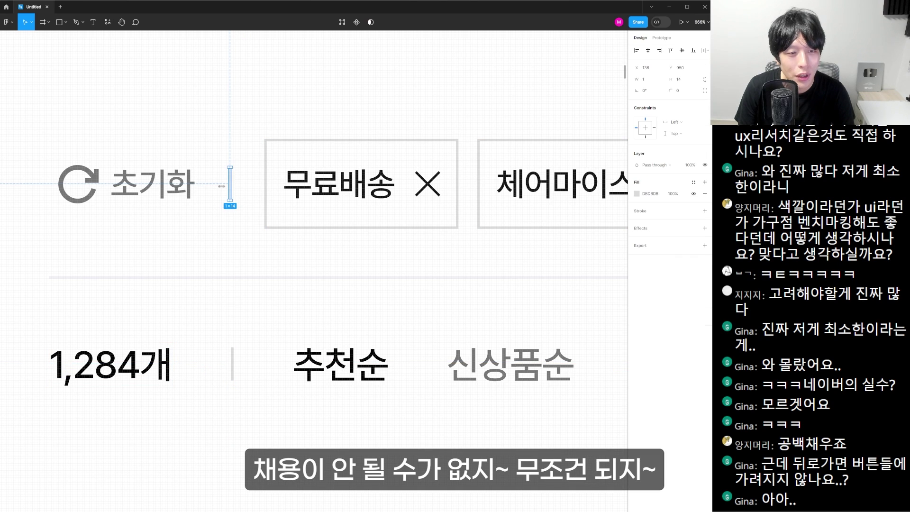
pyautogui.keyDown('shift'); pyautogui.click(296, 203); pyautogui.keyUp('shift')
pyautogui.press('Right')
pyautogui.press('Right')
pyautogui.press('Right')
pyautogui.press('Right')
pyautogui.press('Right')
pyautogui.press('Right')
pyautogui.press('Right')
pyautogui.press('Right')
pyautogui.press('Right')
pyautogui.press('Right')
pyautogui.press('Right')
pyautogui.press('Right')
pyautogui.press('Right')
pyautogui.press('Right')
pyautogui.press('Right')
pyautogui.press('Right')
pyautogui.press('Right')
pyautogui.press('Right')
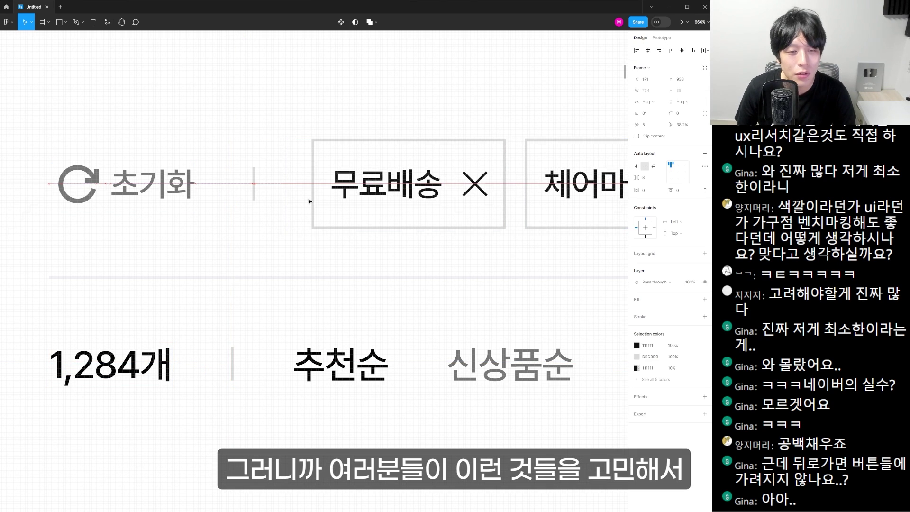
pyautogui.press('Escape')
# Review the two-column, four-column and image-grid product list pages and the 기본–그리드 view slider
pyautogui.keyDown('alt'); pyautogui.click(356, 207); pyautogui.keyUp('alt')
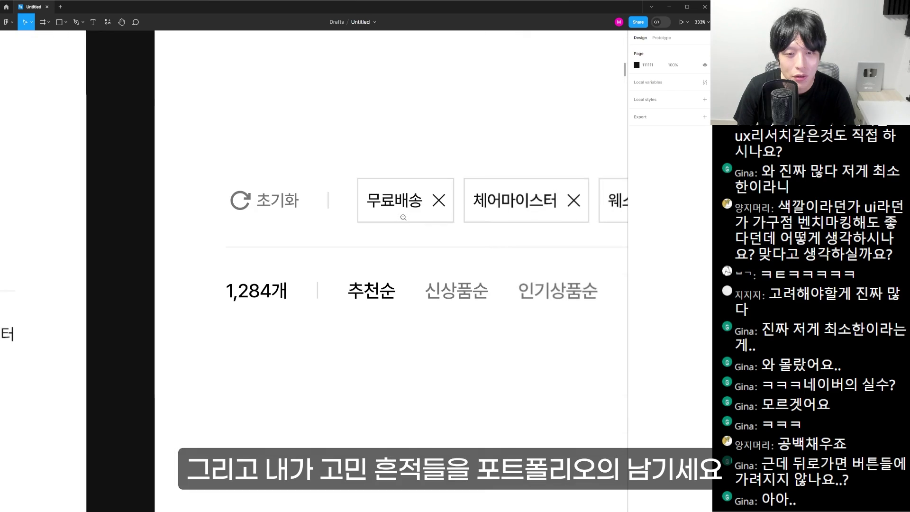
pyautogui.keyDown('alt'); pyautogui.click(356, 207); pyautogui.keyUp('alt')
pyautogui.keyDown('alt'); pyautogui.click(356, 207); pyautogui.keyUp('alt')
pyautogui.hscroll(5, 414, 241)
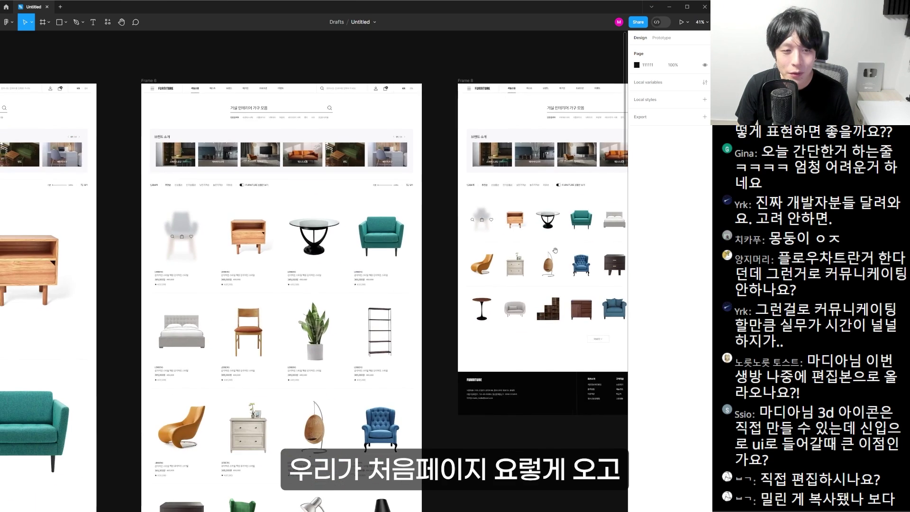
pyautogui.moveTo(233, 245); pyautogui.dragTo(555, 251)
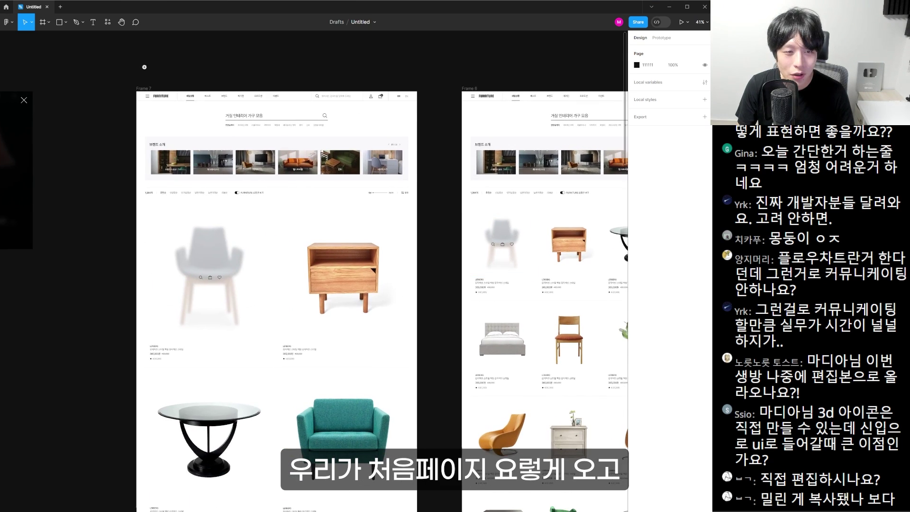
pyautogui.press('z')
pyautogui.moveTo(129, 67); pyautogui.dragTo(427, 313)
pyautogui.moveTo(315, 420); pyautogui.dragTo(341, 269)
pyautogui.moveTo(315, 410); pyautogui.dragTo(319, 301)
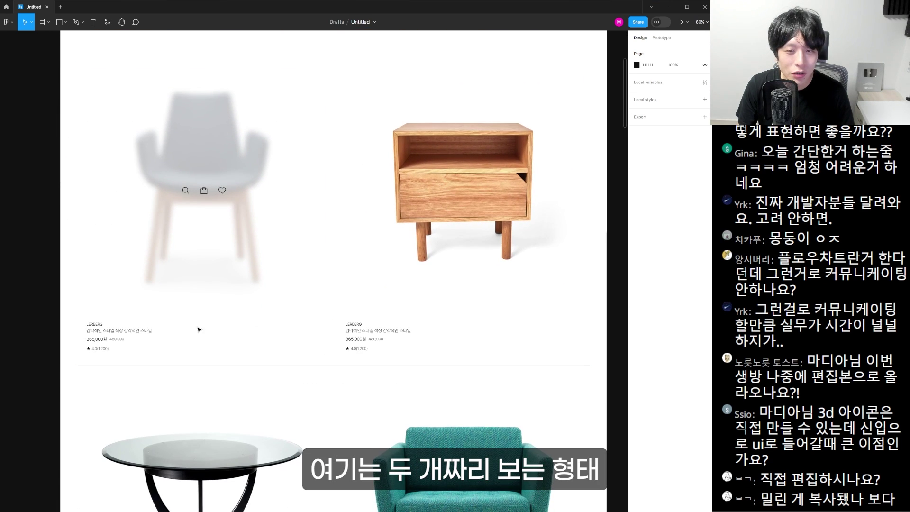
pyautogui.hscroll(15, 240, 248)
pyautogui.scroll(3, 241, 247)
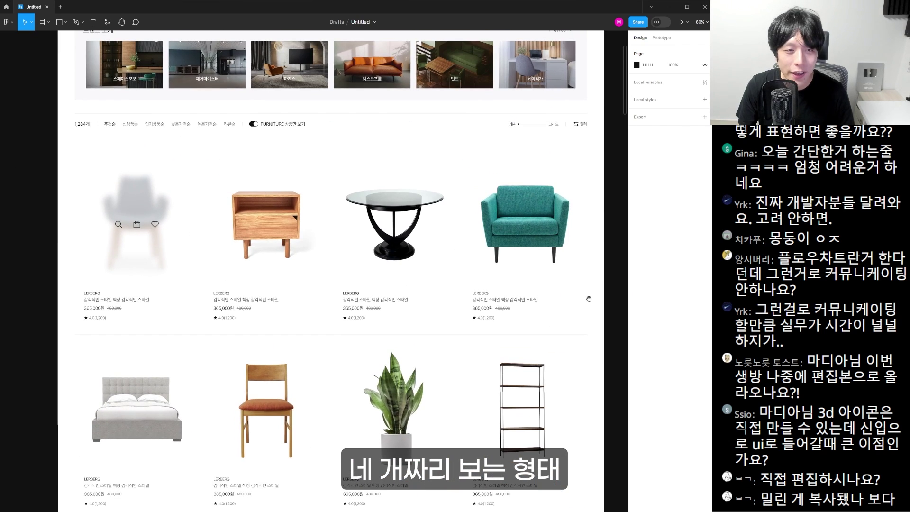
pyautogui.hscroll(15, 478, 288)
pyautogui.scroll(-2, 437, 298)
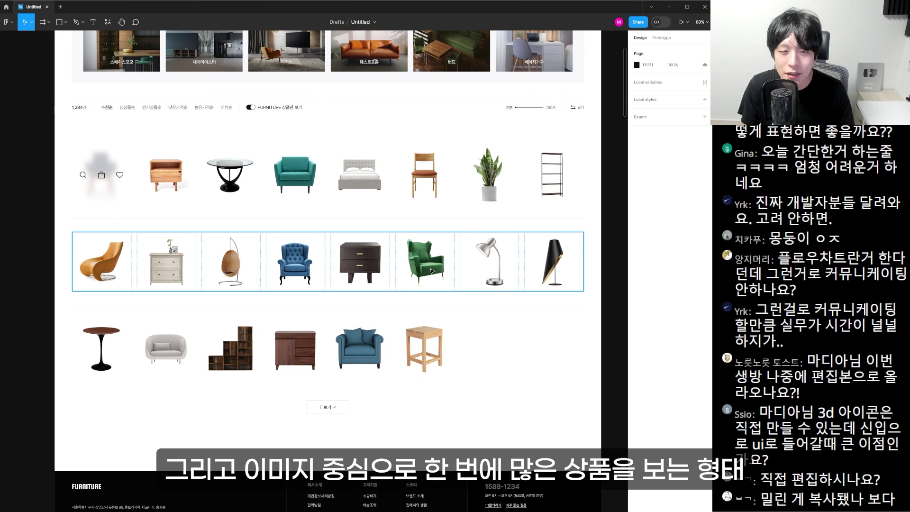
pyautogui.scroll(10, 515, 107)
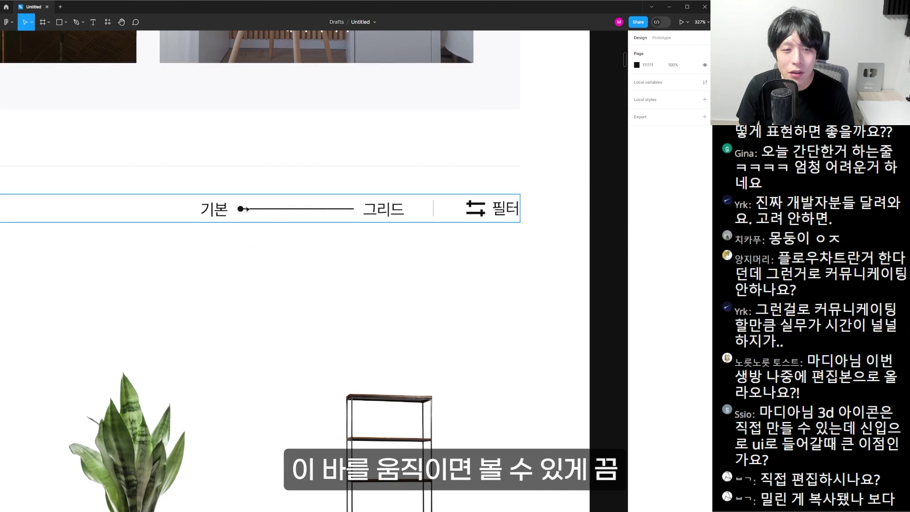
pyautogui.scroll(-5, 362, 216)
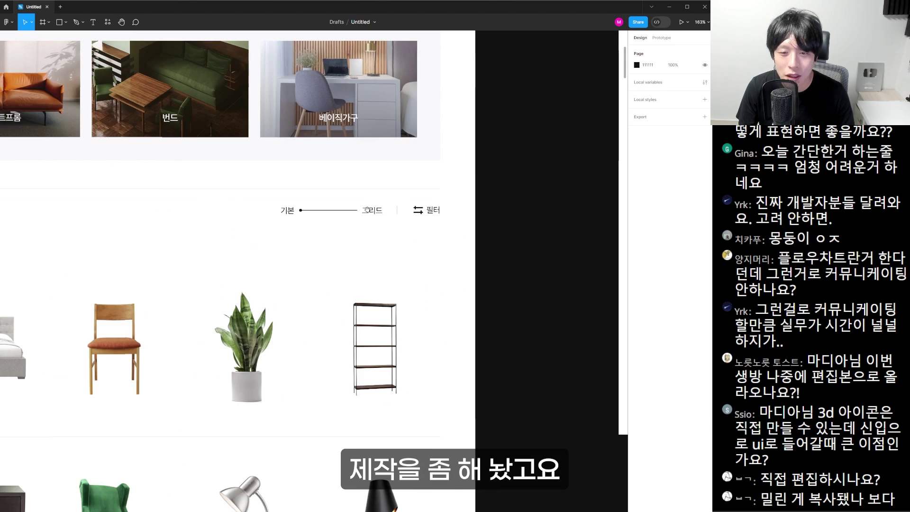
# Review the collapsed and expanded 상세검색 panels together with the 초기화 control and selected filter chips above the product list
pyautogui.scroll(3, 420, 306)
pyautogui.click(420, 306)
pyautogui.hscroll(15, 281, 354)
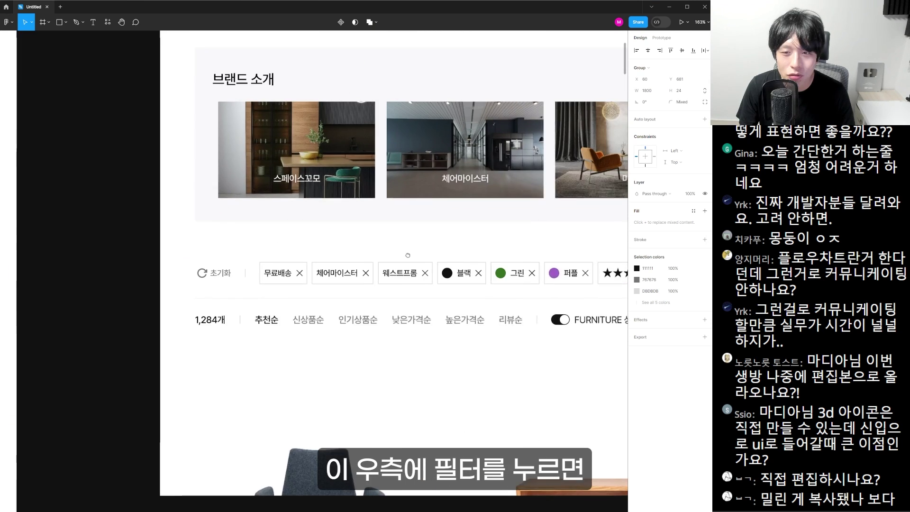
pyautogui.scroll(3, 281, 354)
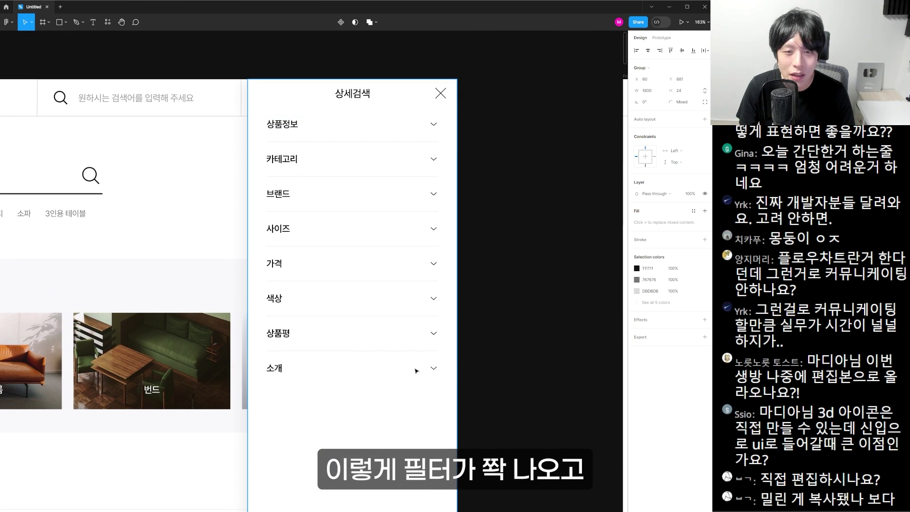
pyautogui.press('Escape')
pyautogui.hscroll(10, 362, 143)
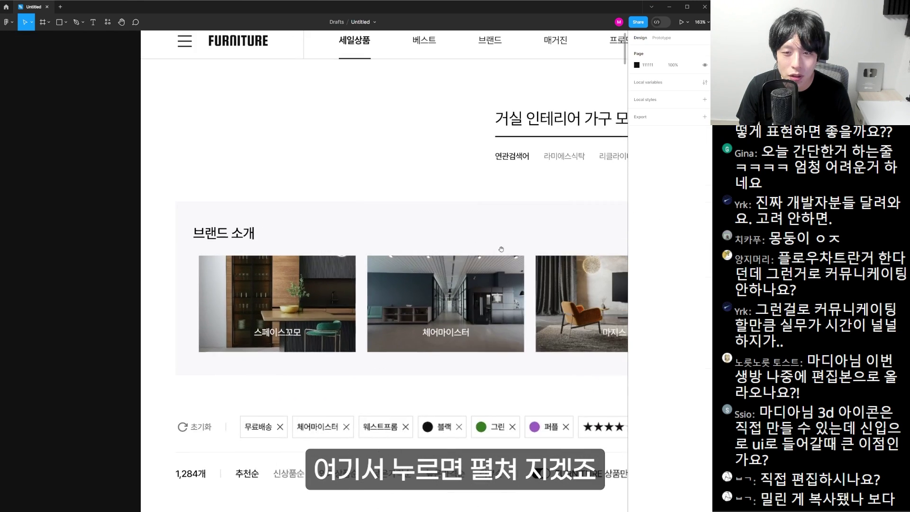
pyautogui.scroll(3, 382, 260)
pyautogui.scroll(-7, 419, 203)
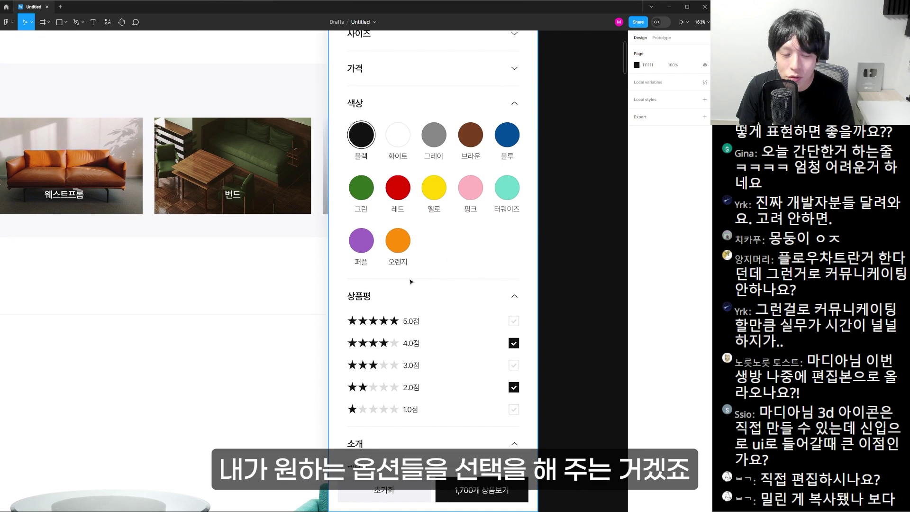
pyautogui.hscroll(-10, 243, 293)
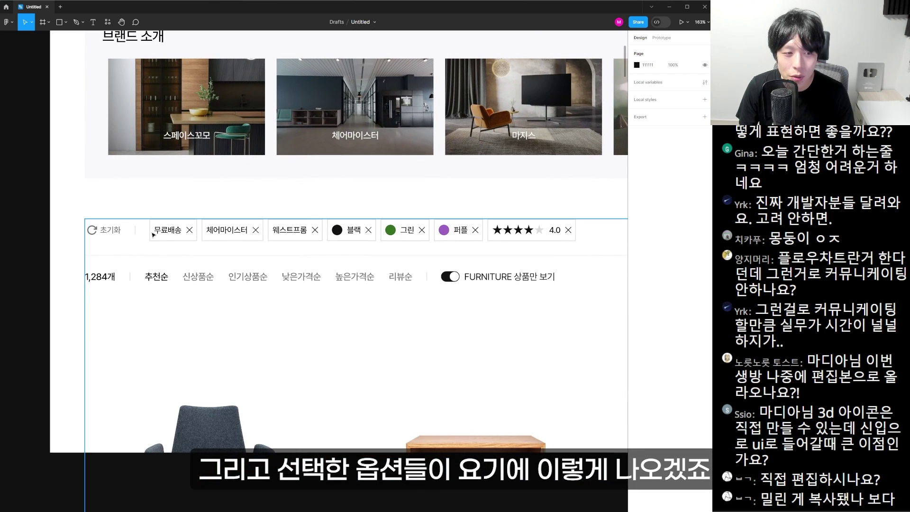
pyautogui.scroll(3, 315, 238)
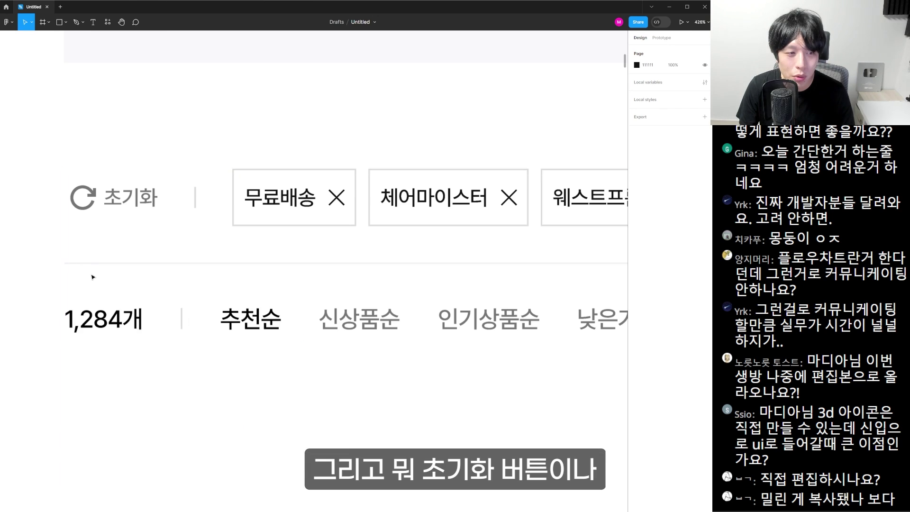
pyautogui.scroll(-2, 414, 226)
pyautogui.scroll(-5, 414, 226)
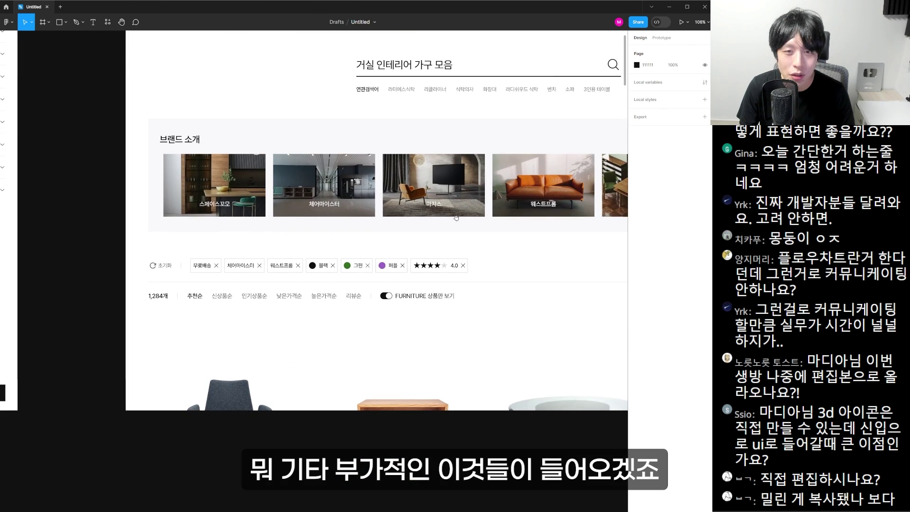
# Examine the full-case 상세검색 frame with every filter section expanded, from 상품정보 down to the 초기화 and 상품보기 buttons
pyautogui.hscroll(15, 471, 260)
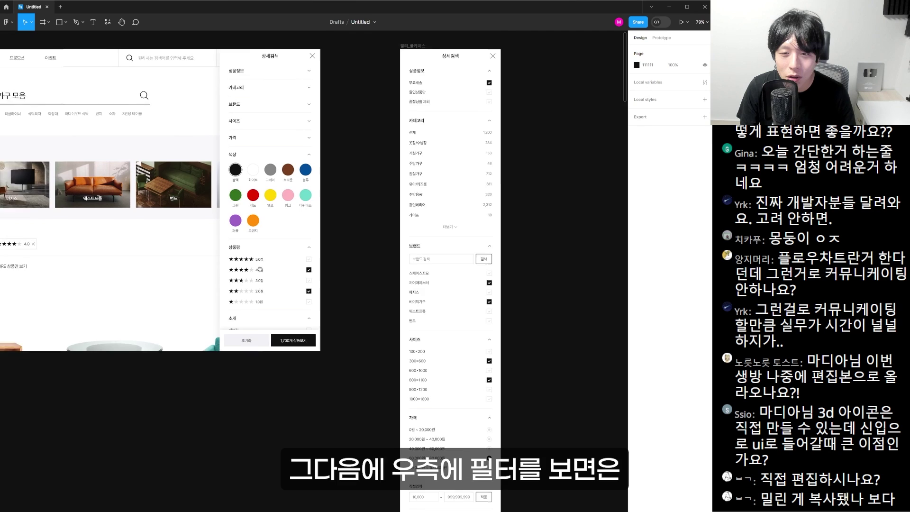
pyautogui.scroll(5, 523, 285)
pyautogui.scroll(-15, 435, 381)
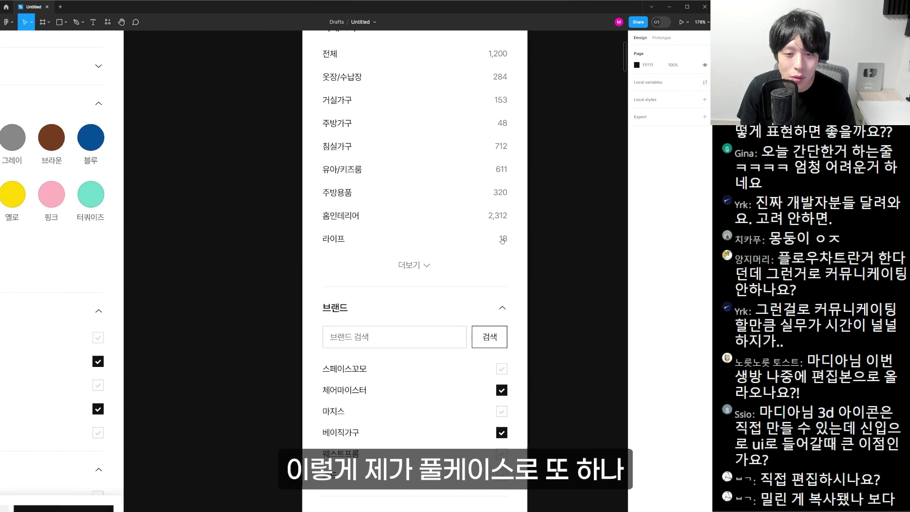
pyautogui.scroll(-15, 435, 380)
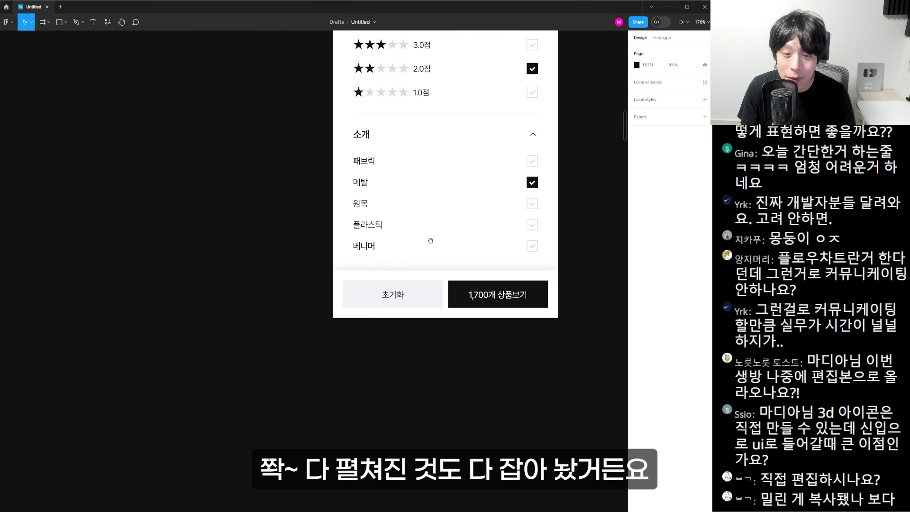
pyautogui.scroll(8, 455, 169)
pyautogui.scroll(15, 455, 170)
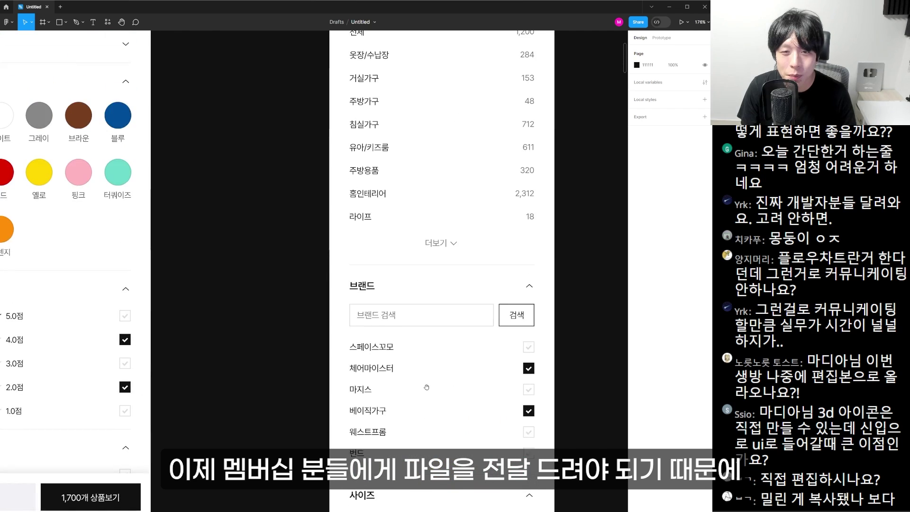
pyautogui.scroll(-5, 402, 237)
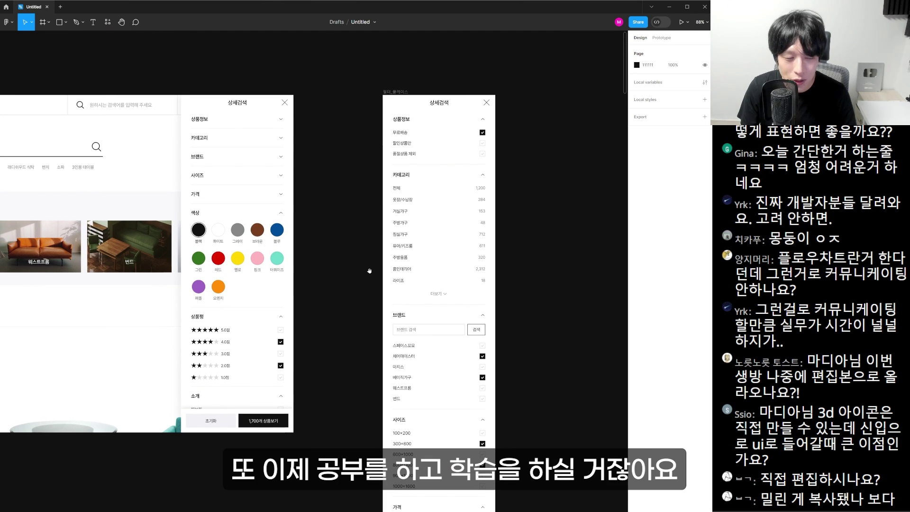
# Review the hover icons on the image-grid page's first product and survey all the finished page frames
pyautogui.hscroll(-10, 266, 287)
pyautogui.scroll(5, 248, 222)
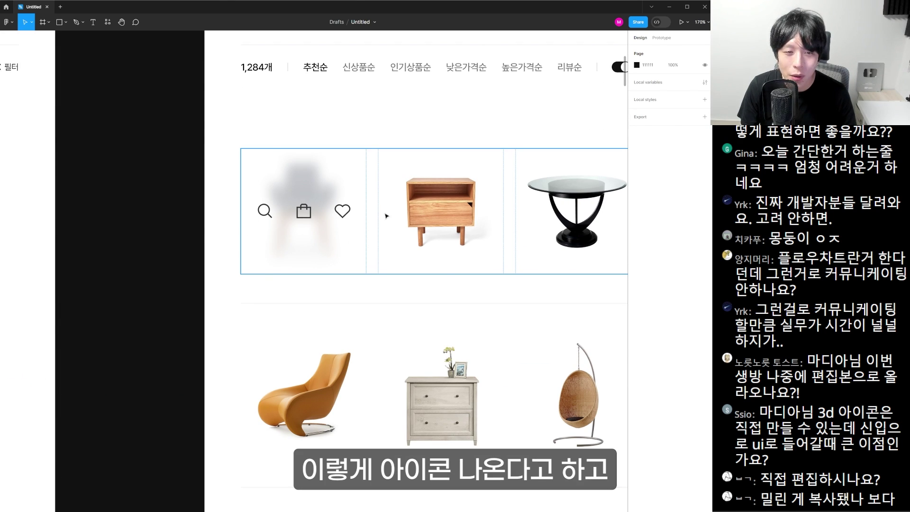
pyautogui.scroll(-5, 330, 239)
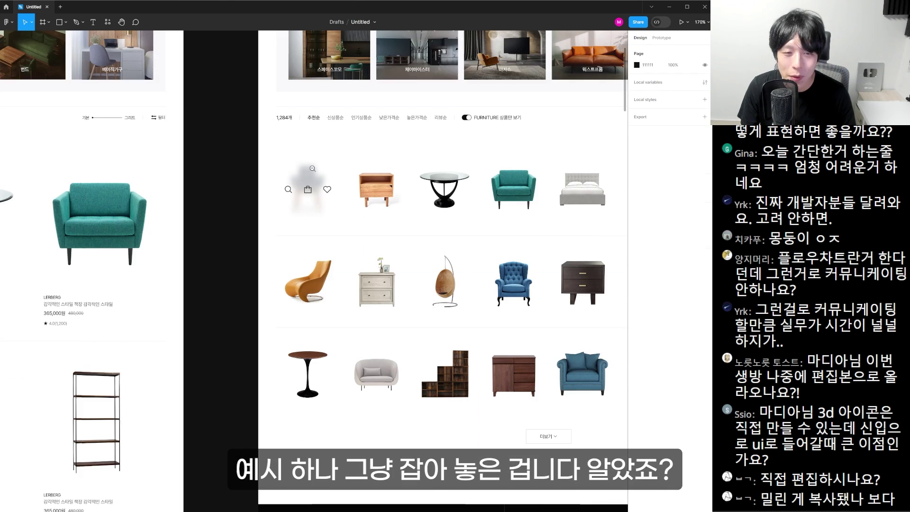
pyautogui.keyDown('ctrl'); pyautogui.keyDown('alt'); pyautogui.click(312, 168); pyautogui.keyUp('alt'); pyautogui.keyUp('ctrl')
pyautogui.moveTo(313, 168); pyautogui.dragTo(382, 133)
pyautogui.moveTo(85, 270); pyautogui.dragTo(451, 271)
pyautogui.scroll(2, 371, 114)
pyautogui.hscroll(10, 451, 271)
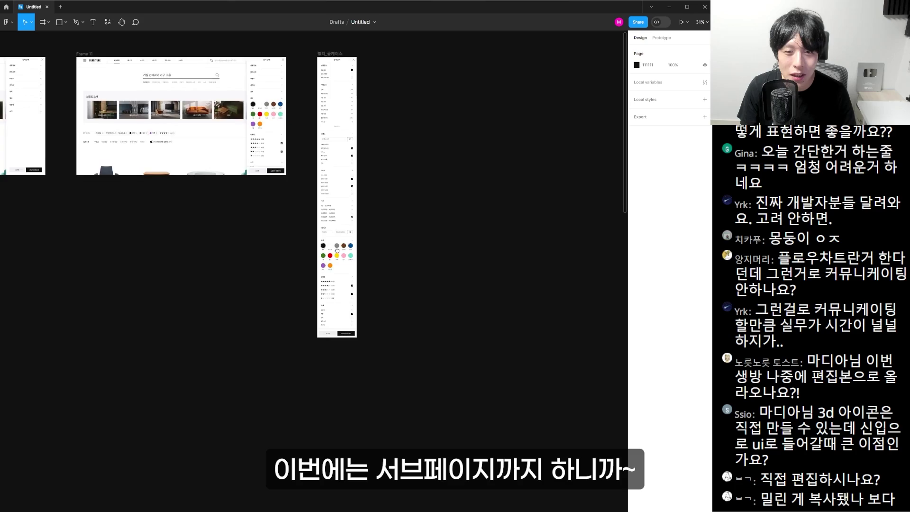
pyautogui.keyDown('ctrl'); pyautogui.keyDown('alt'); pyautogui.click(271, 268); pyautogui.keyUp('alt'); pyautogui.keyUp('ctrl')
pyautogui.hscroll(-5, 271, 268)
pyautogui.hscroll(5, 379, 236)
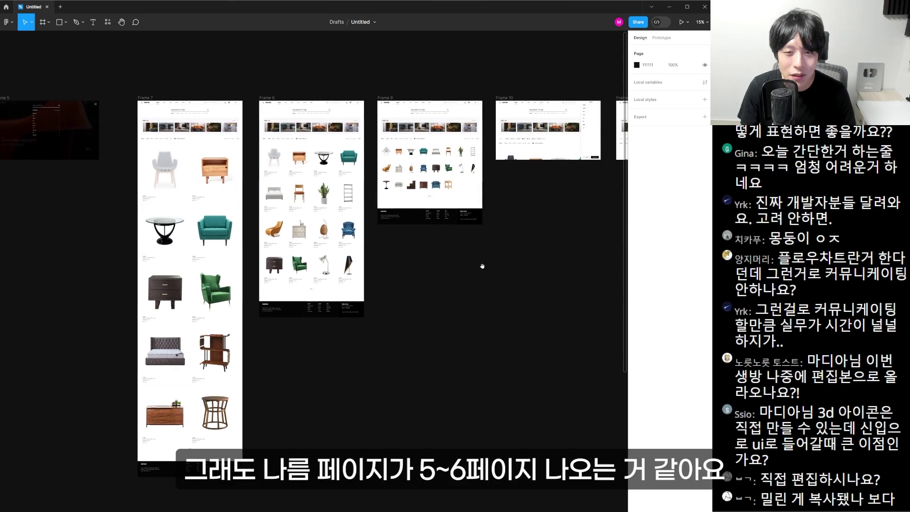